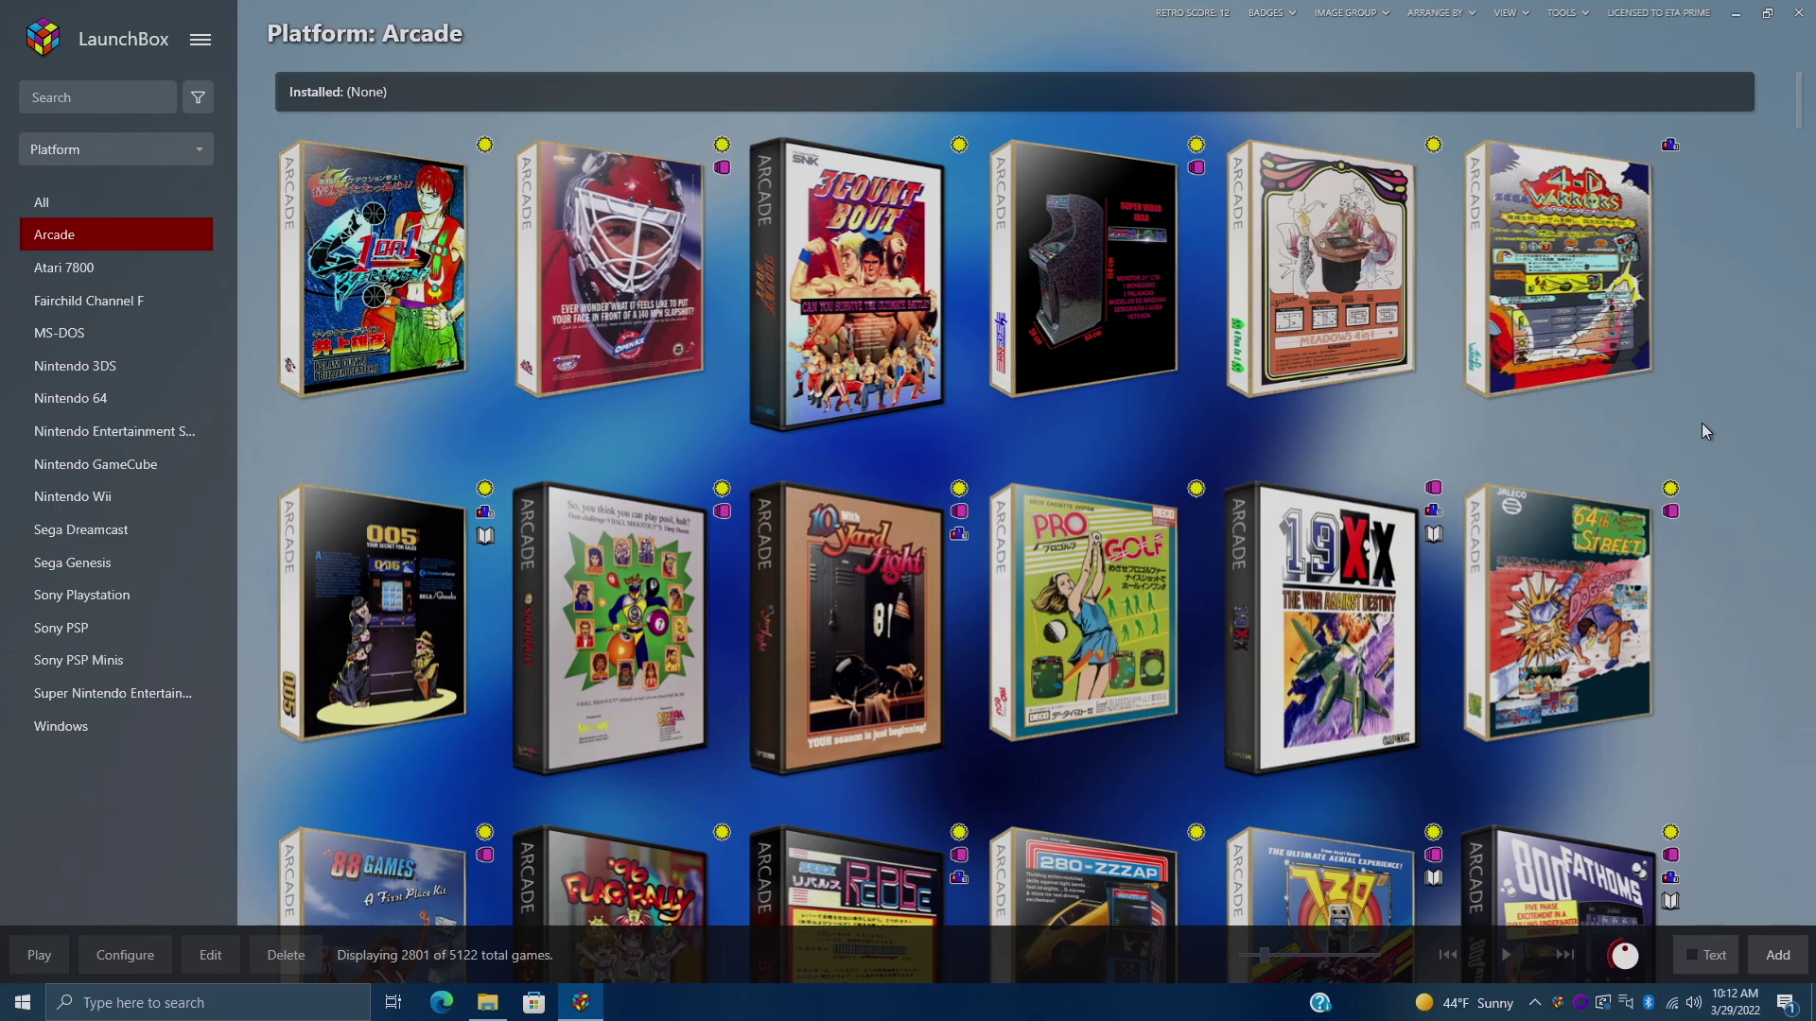
pyautogui.scroll(-2, 1702, 430)
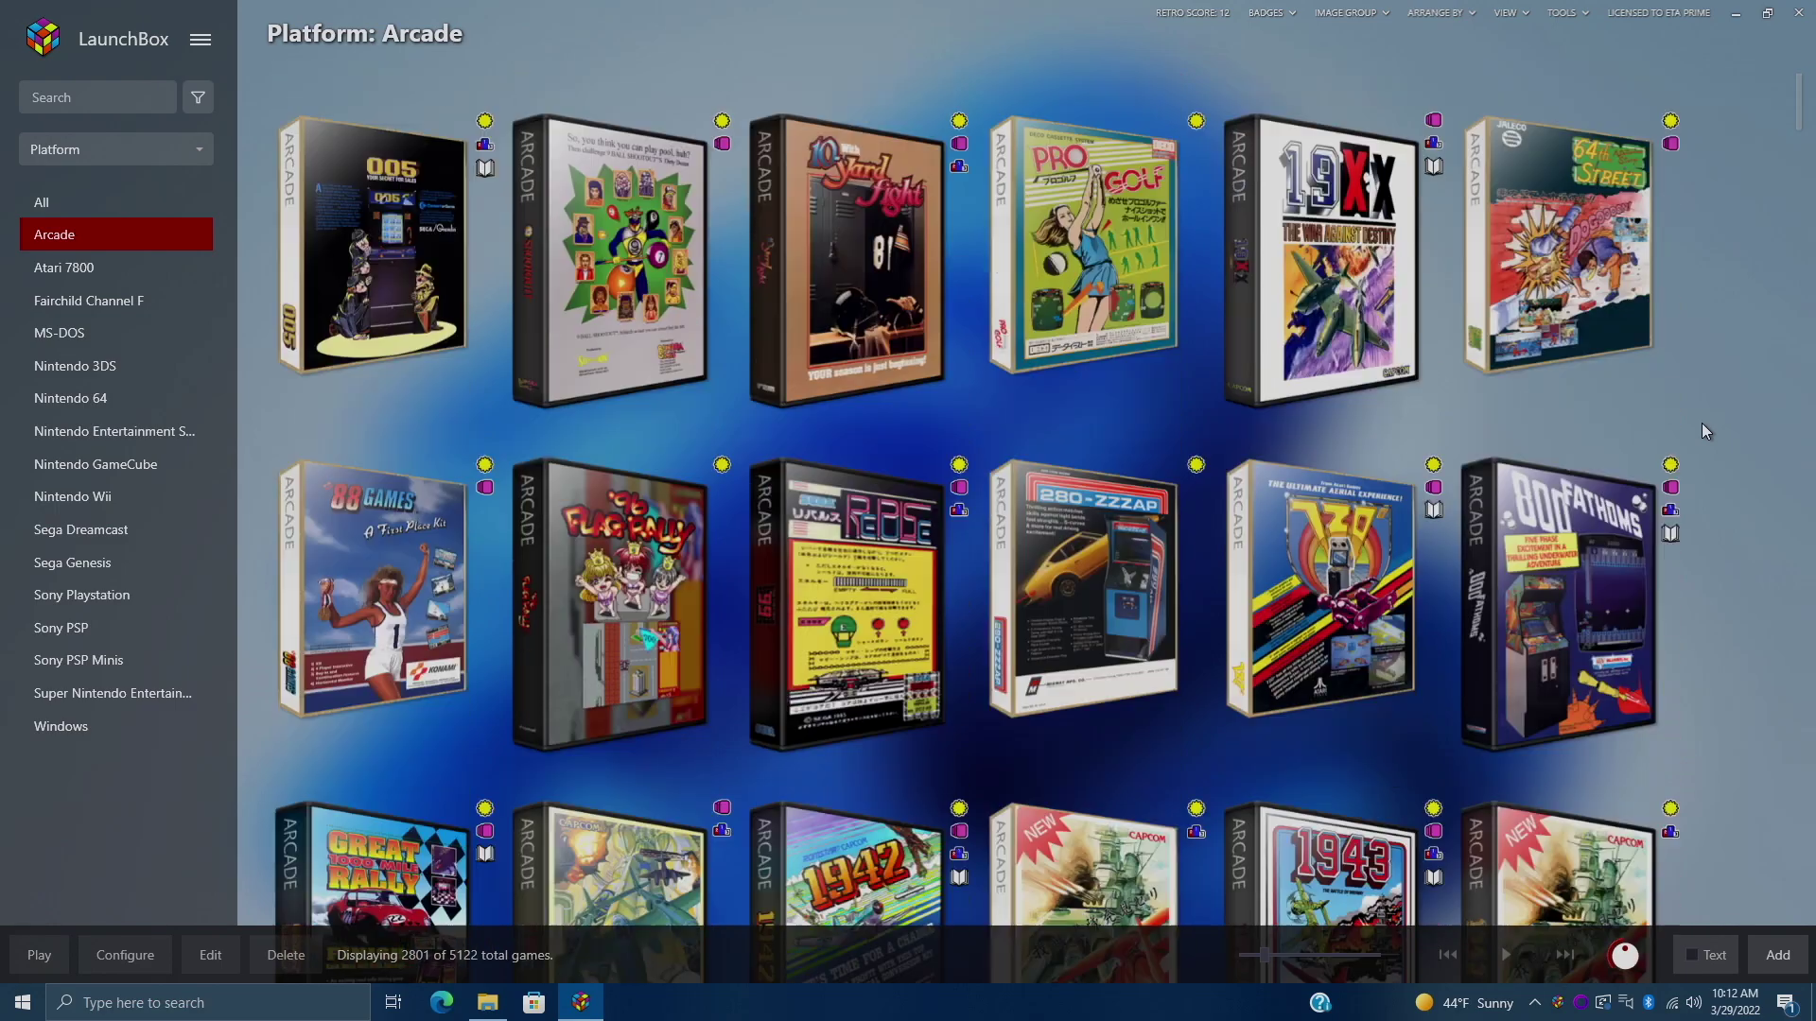
pyautogui.scroll(-2, 1703, 429)
pyautogui.scroll(-1, 1700, 423)
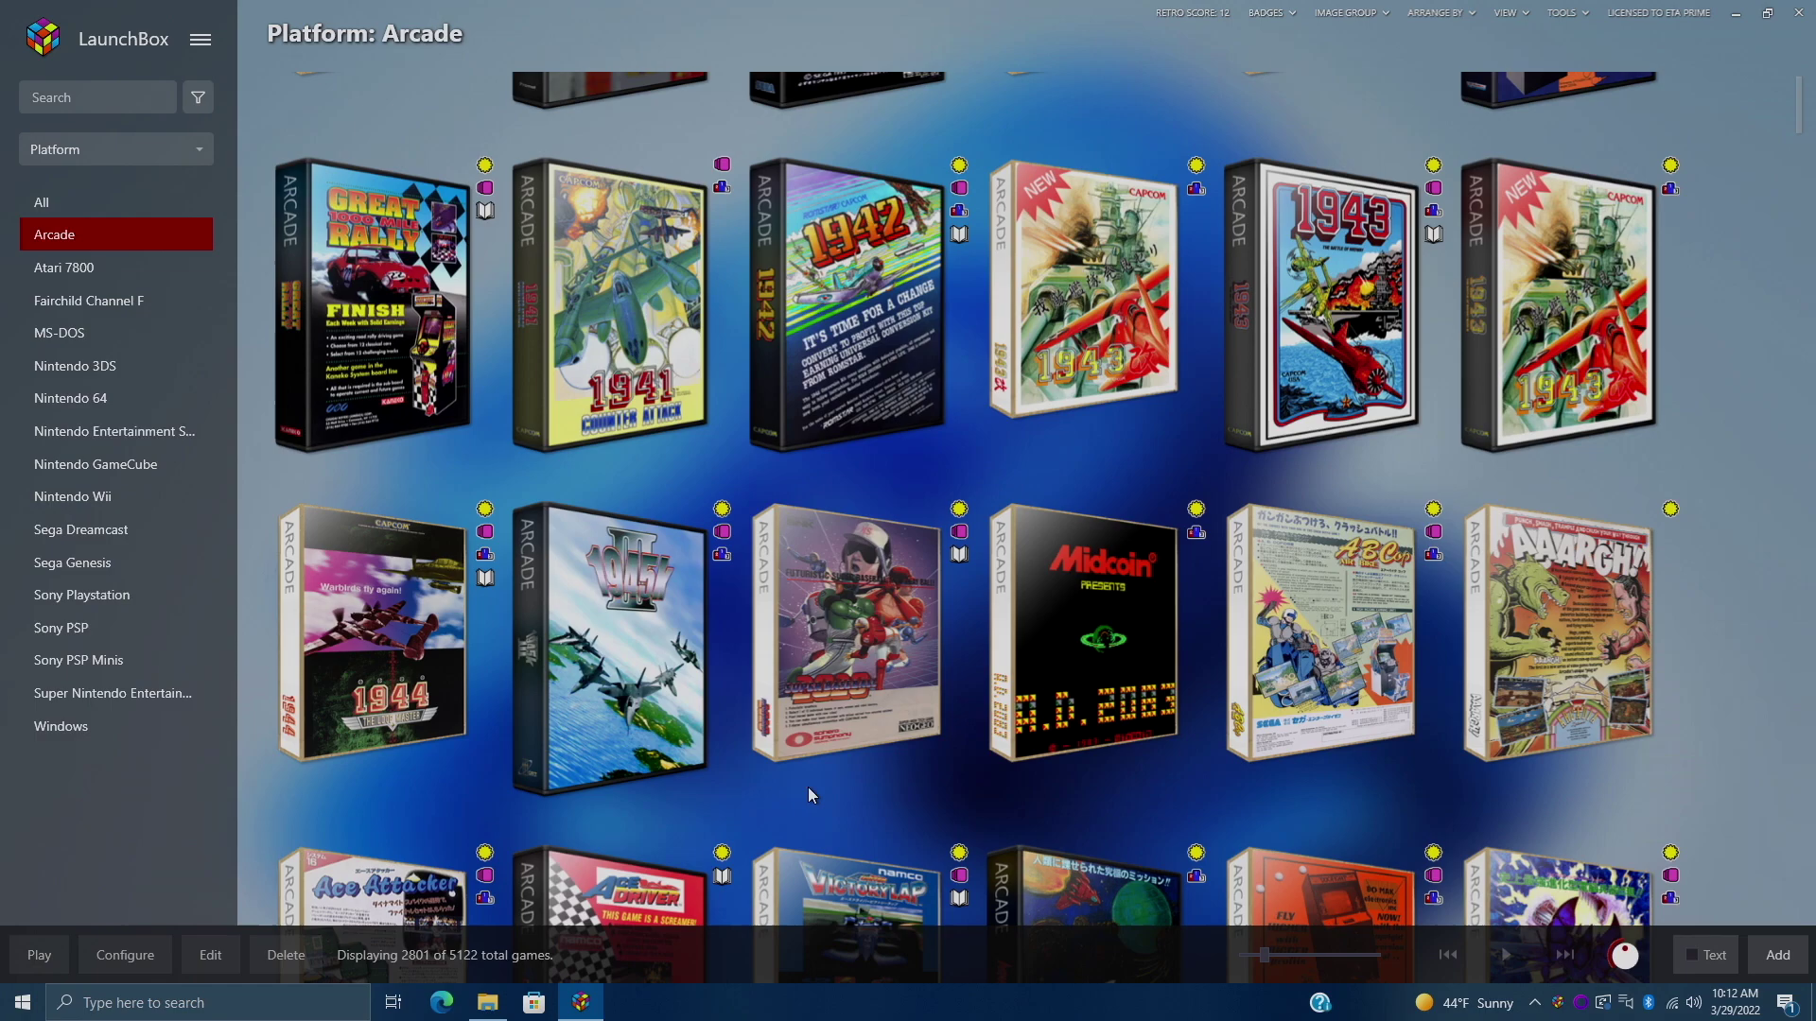
# - Open the D:\LaunchBox install folder in File Explorer and refresh its view
pyautogui.click(487, 1001)
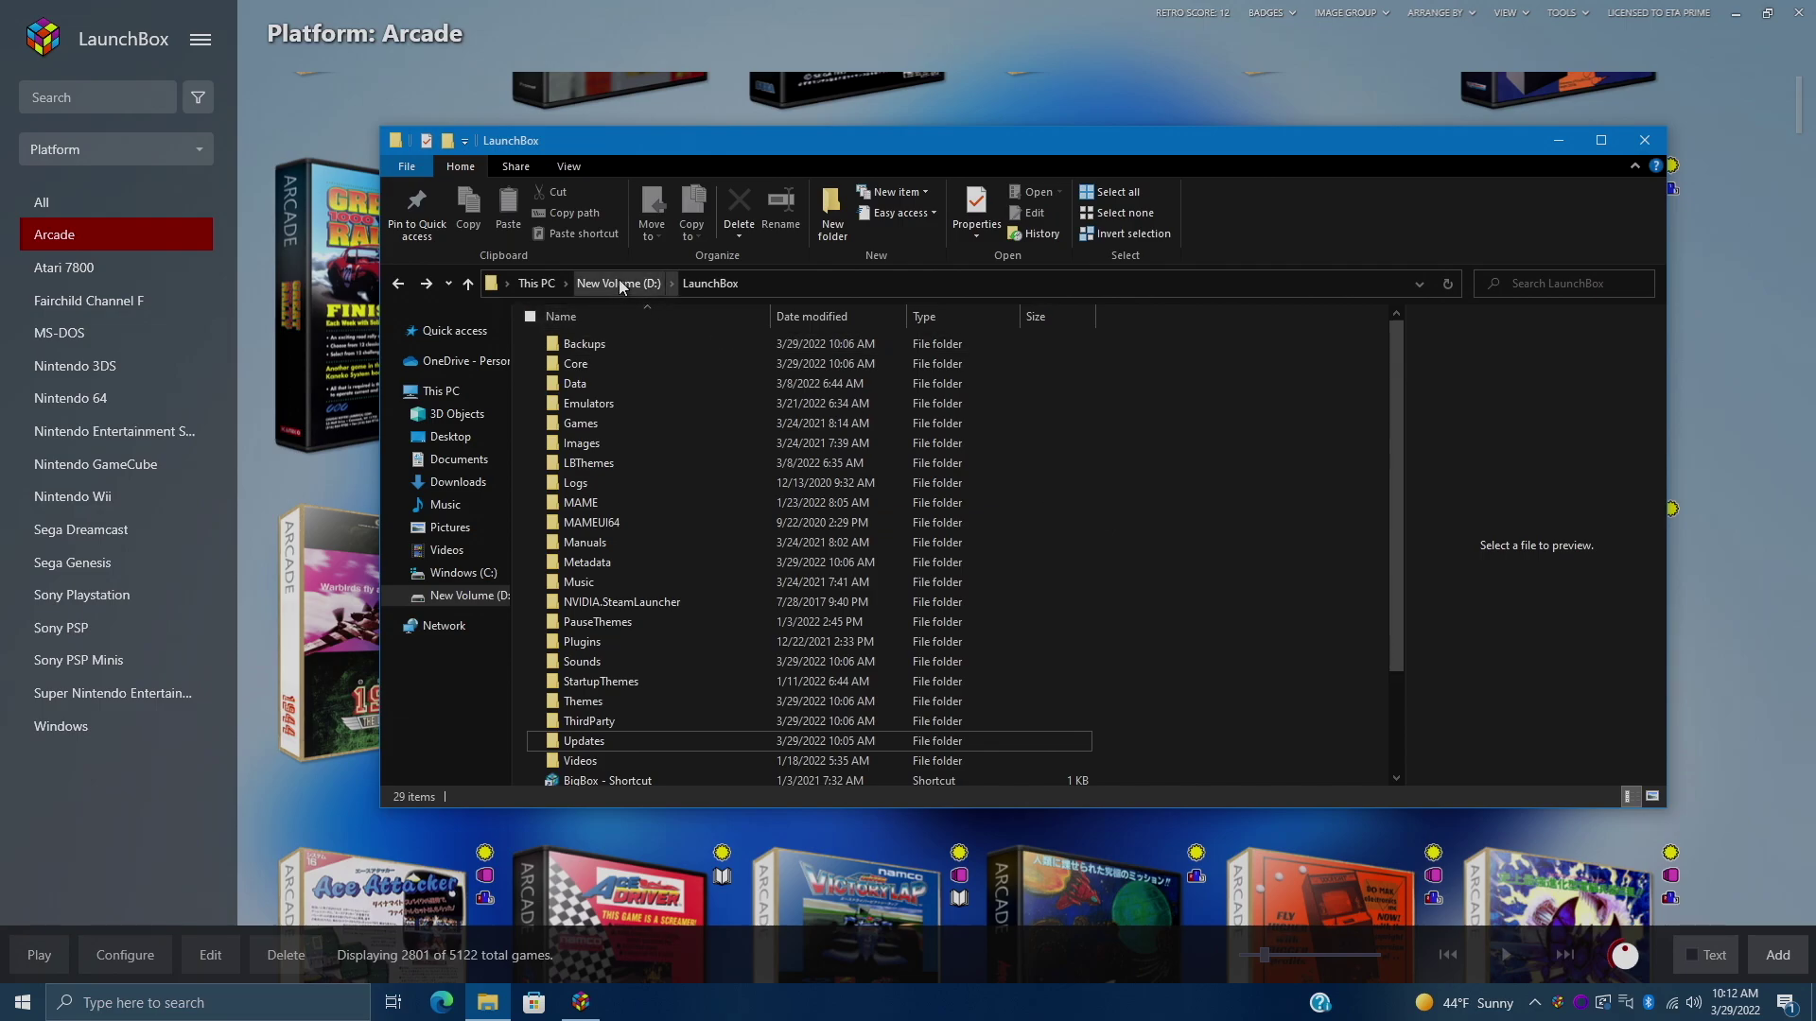
pyautogui.click(714, 282)
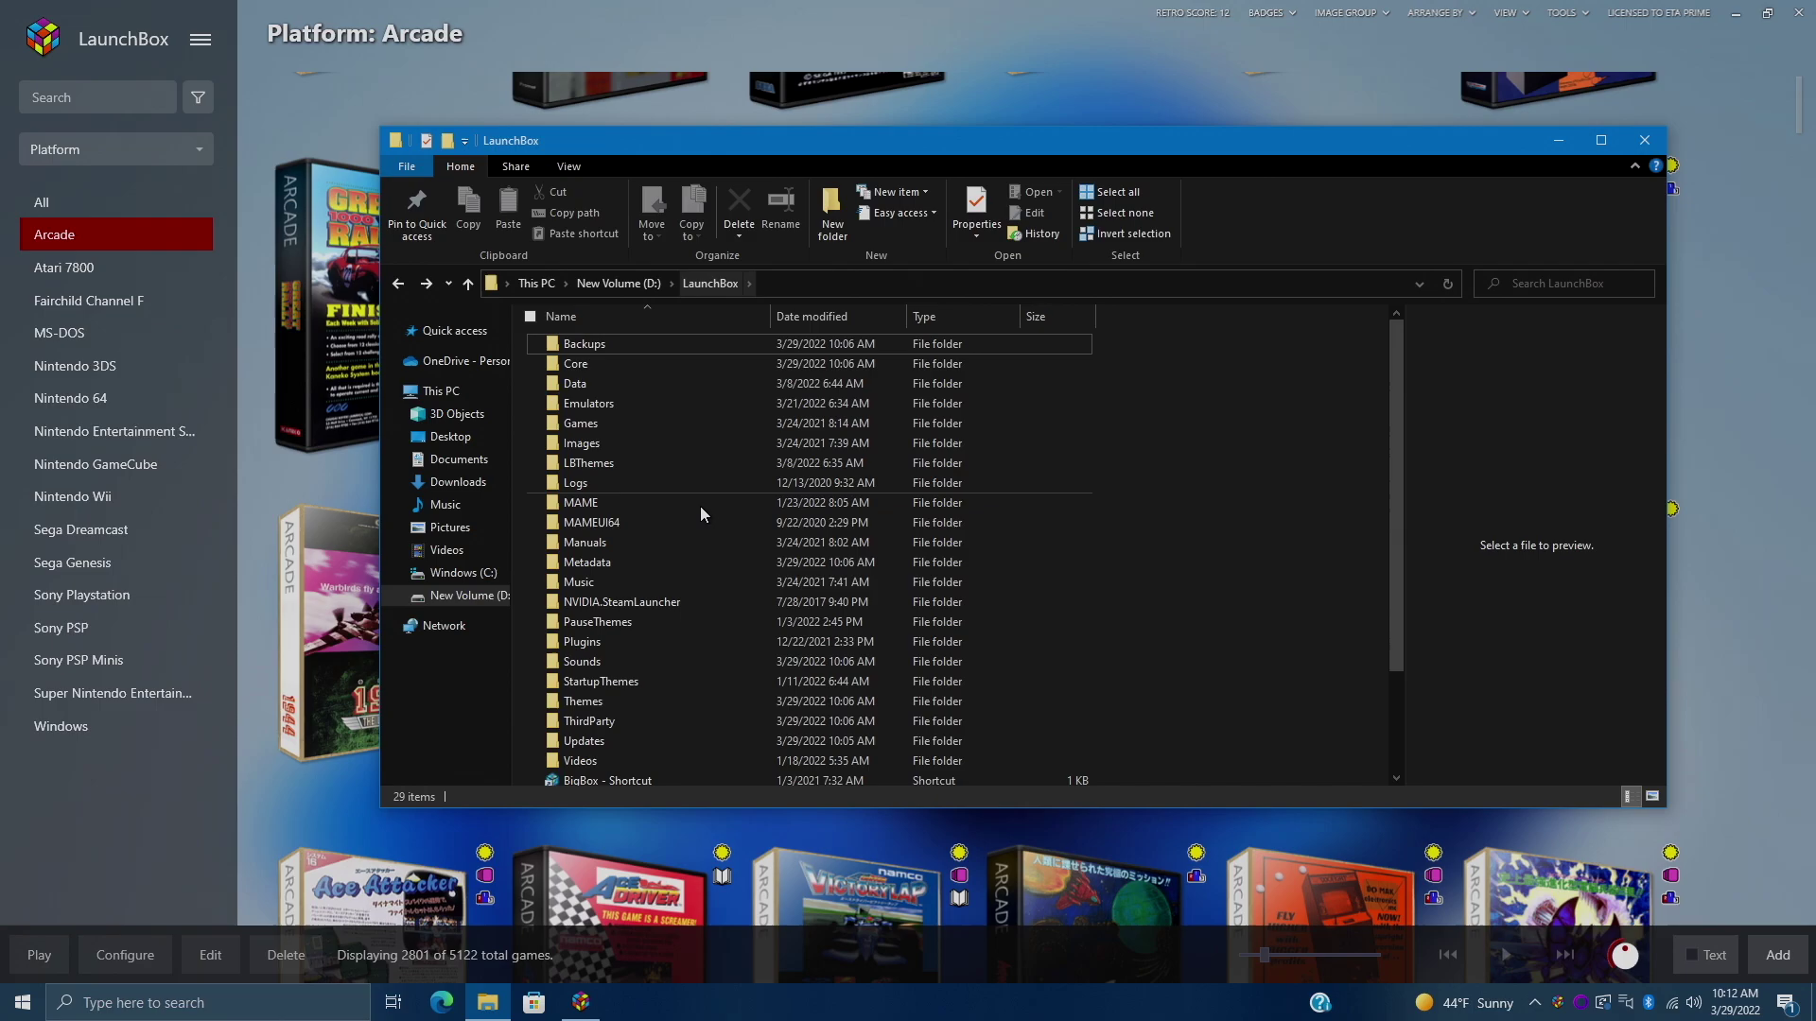
pyautogui.scroll(-2, 697, 516)
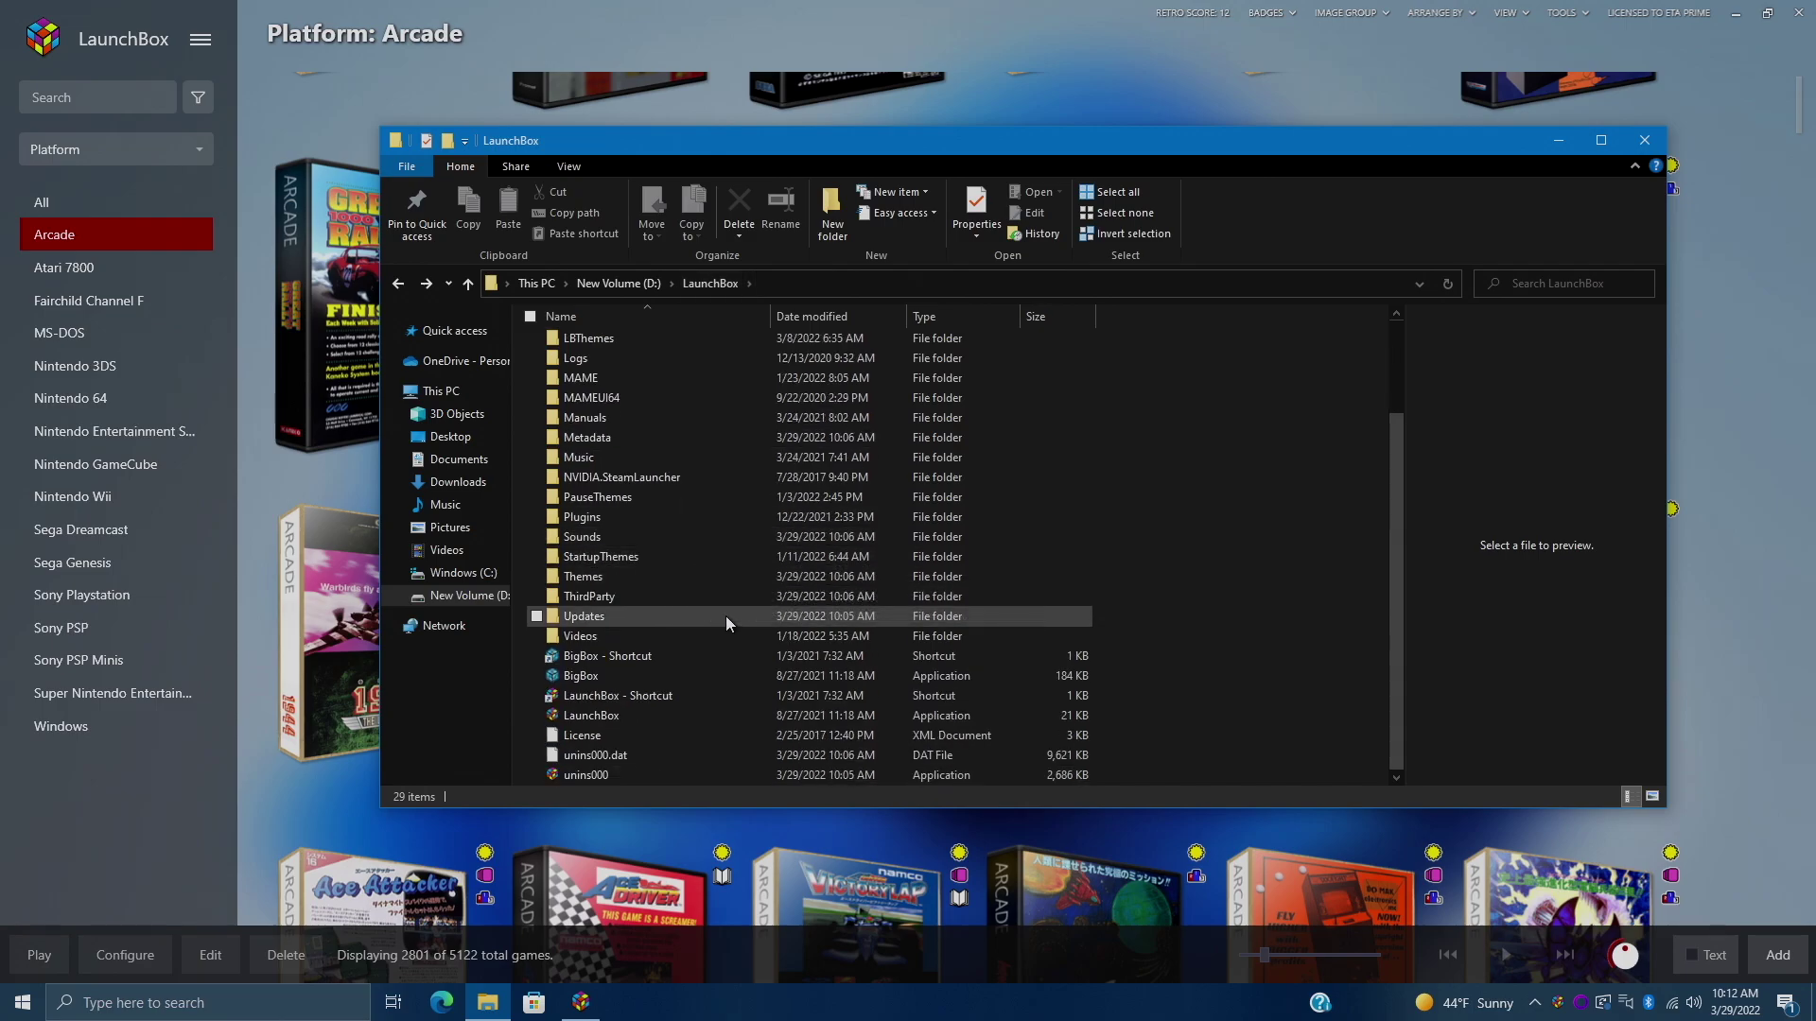
# - Open the Updates folder to list the 95 saved LaunchBox setup installers
pyautogui.doubleClick(601, 614)
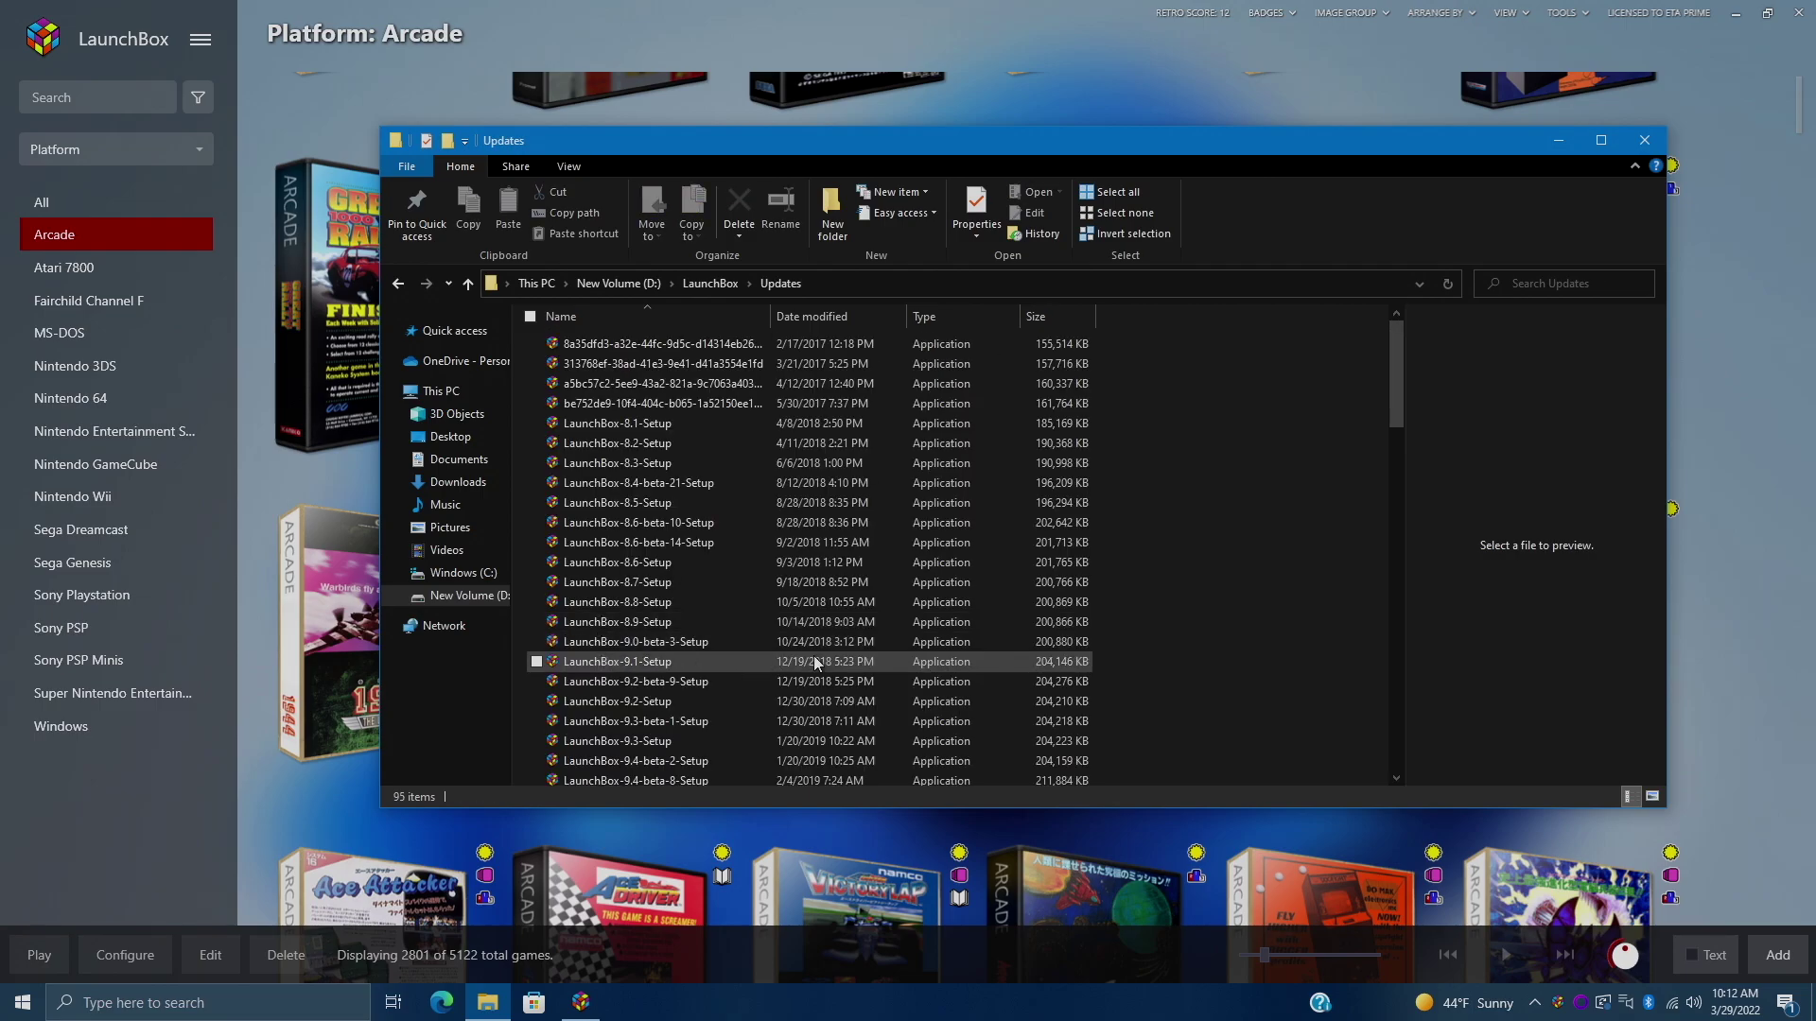
pyautogui.scroll(-4, 814, 655)
pyautogui.scroll(-3, 812, 657)
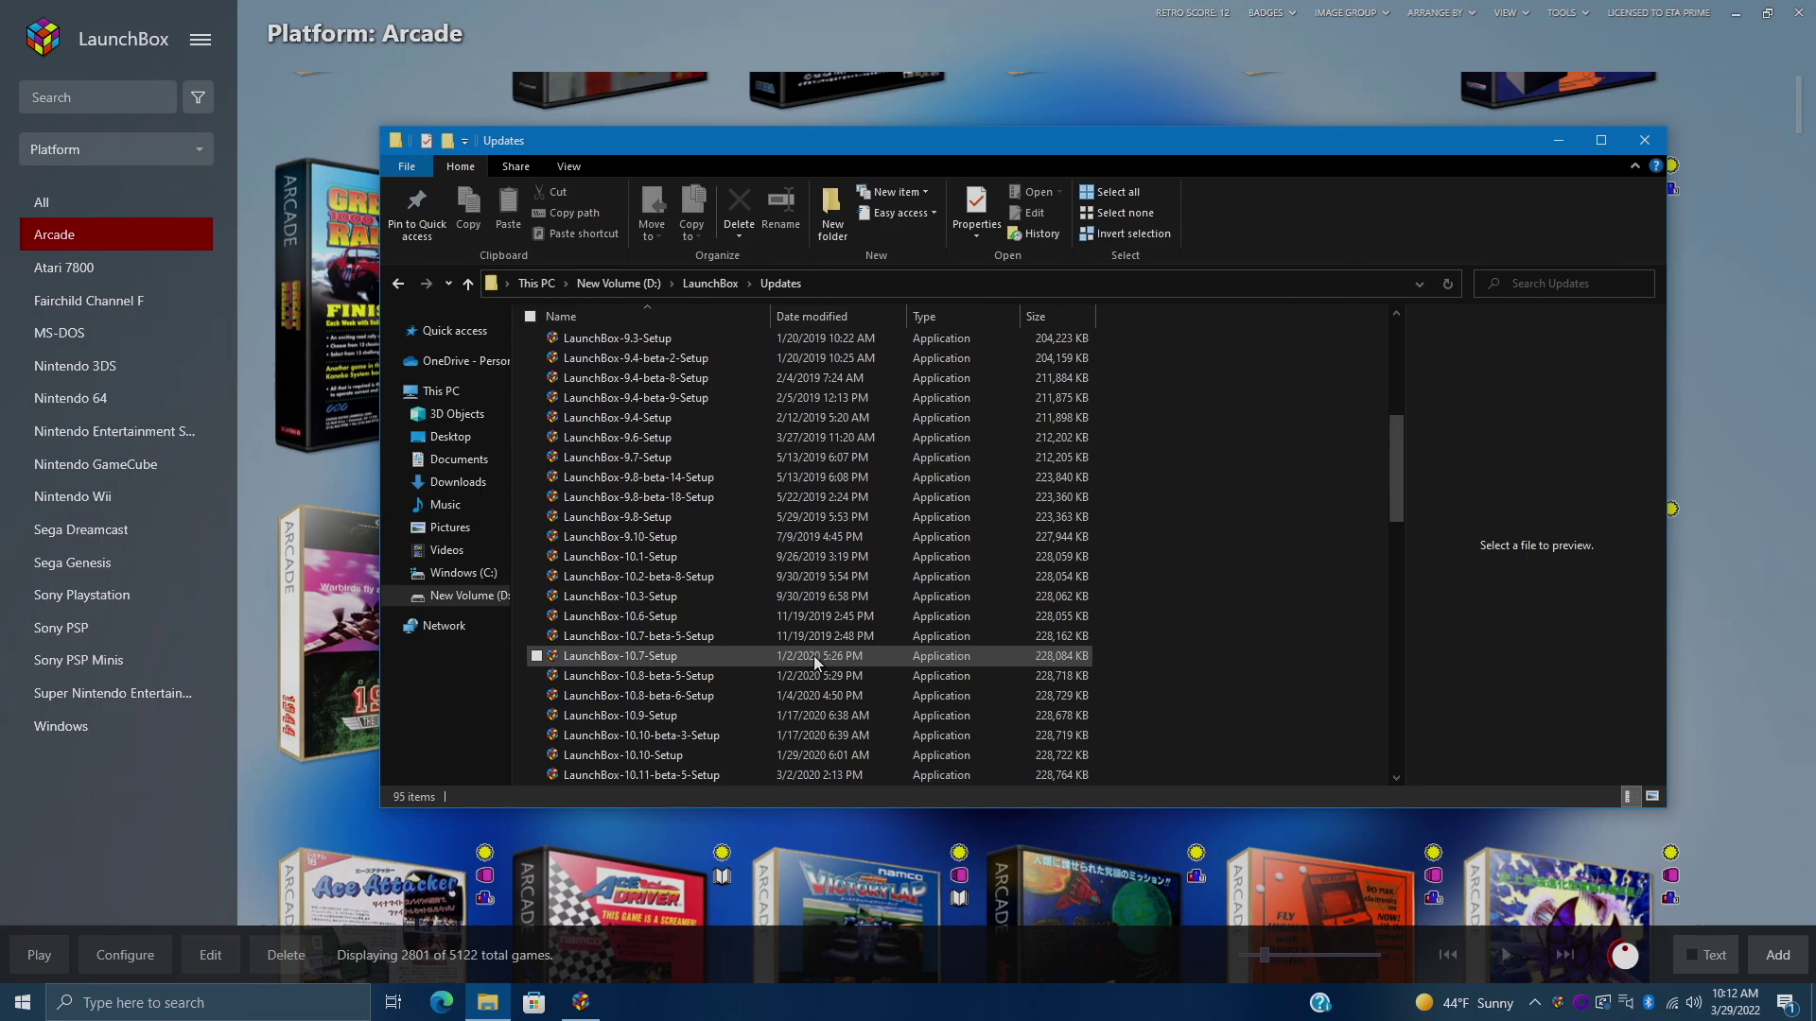
pyautogui.scroll(-3, 813, 656)
pyautogui.scroll(-3, 814, 655)
pyautogui.scroll(-3, 813, 656)
pyautogui.scroll(-4, 813, 656)
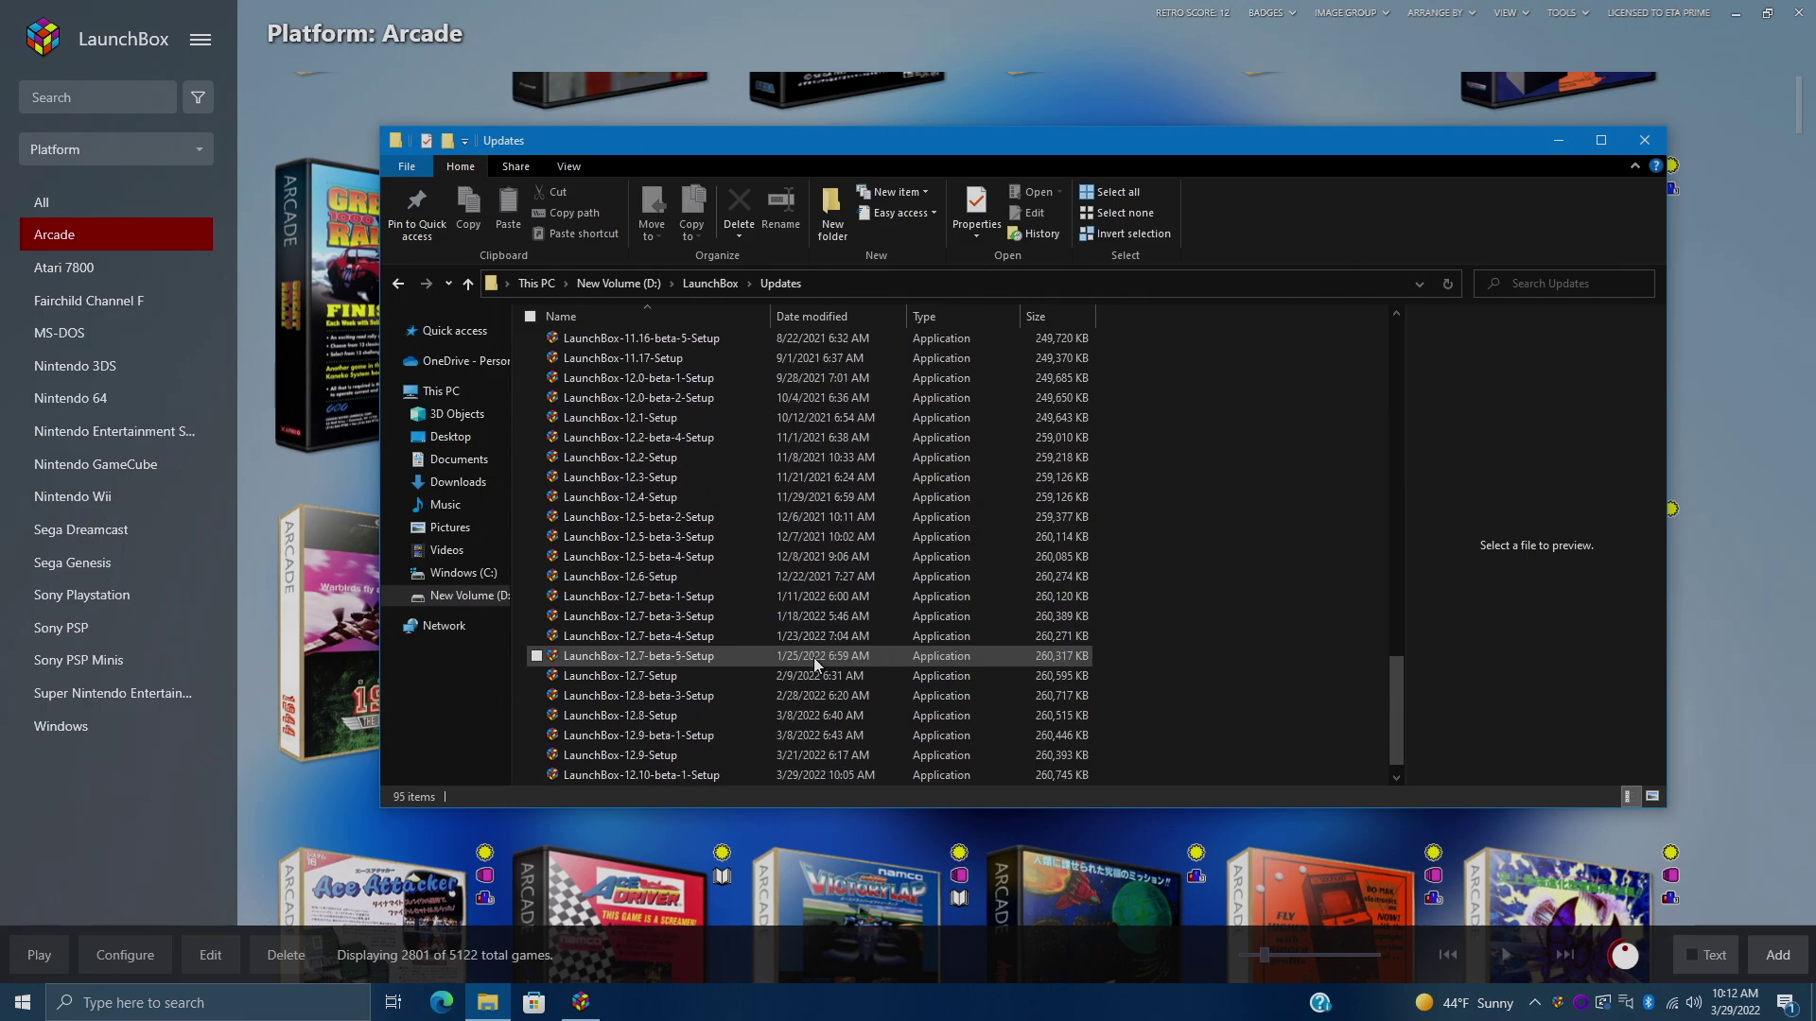
pyautogui.scroll(5, 814, 657)
pyautogui.scroll(5, 813, 656)
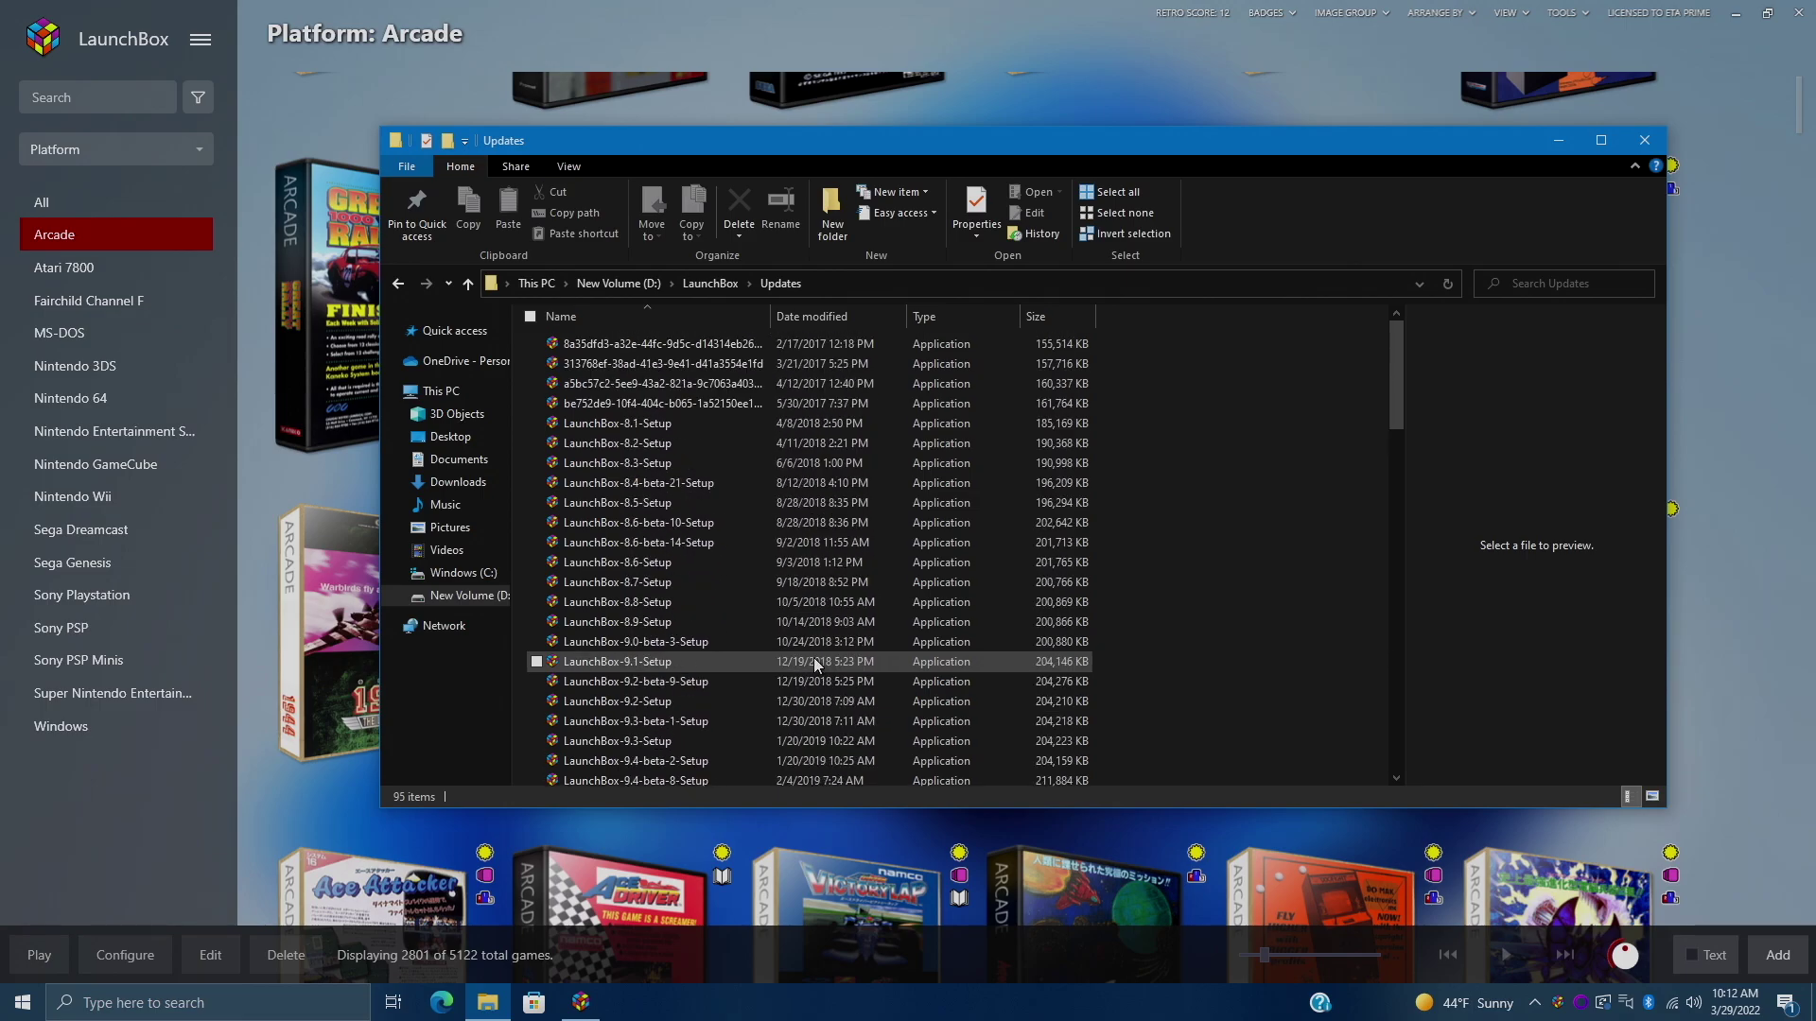
pyautogui.scroll(-5, 812, 656)
pyautogui.scroll(-10, 813, 658)
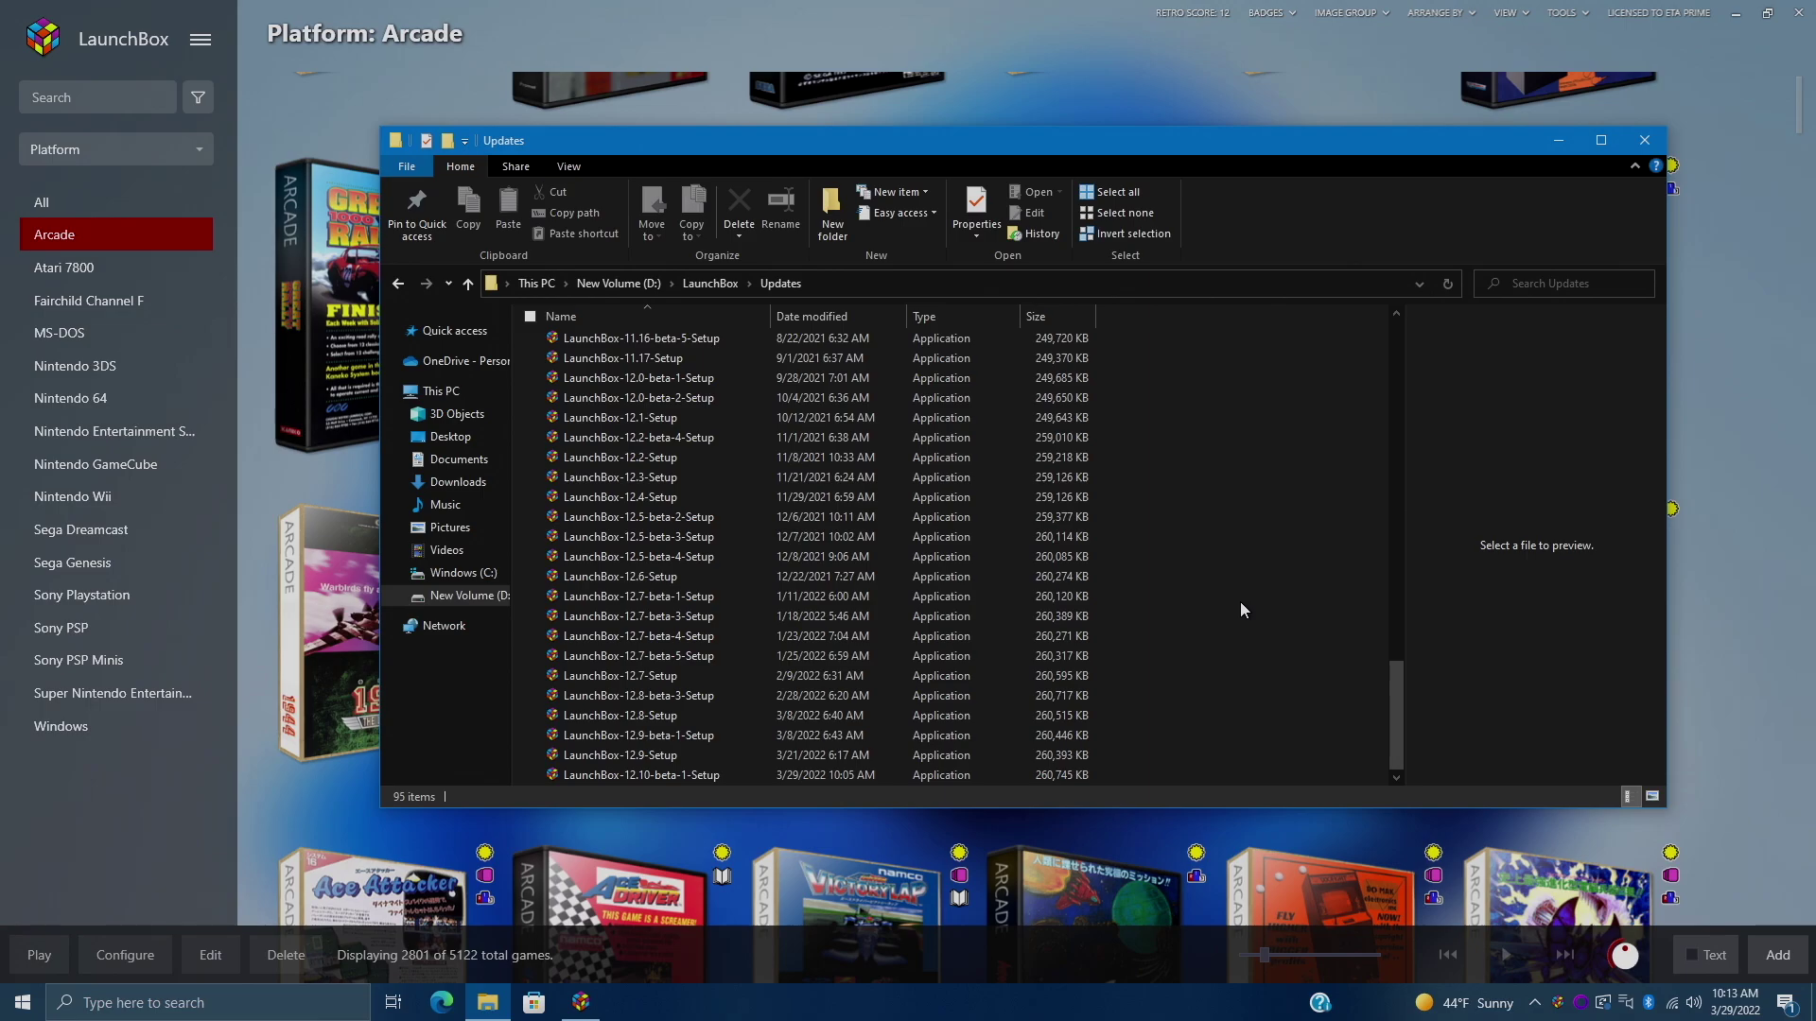
pyautogui.scroll(3, 1239, 610)
pyautogui.scroll(3, 1241, 610)
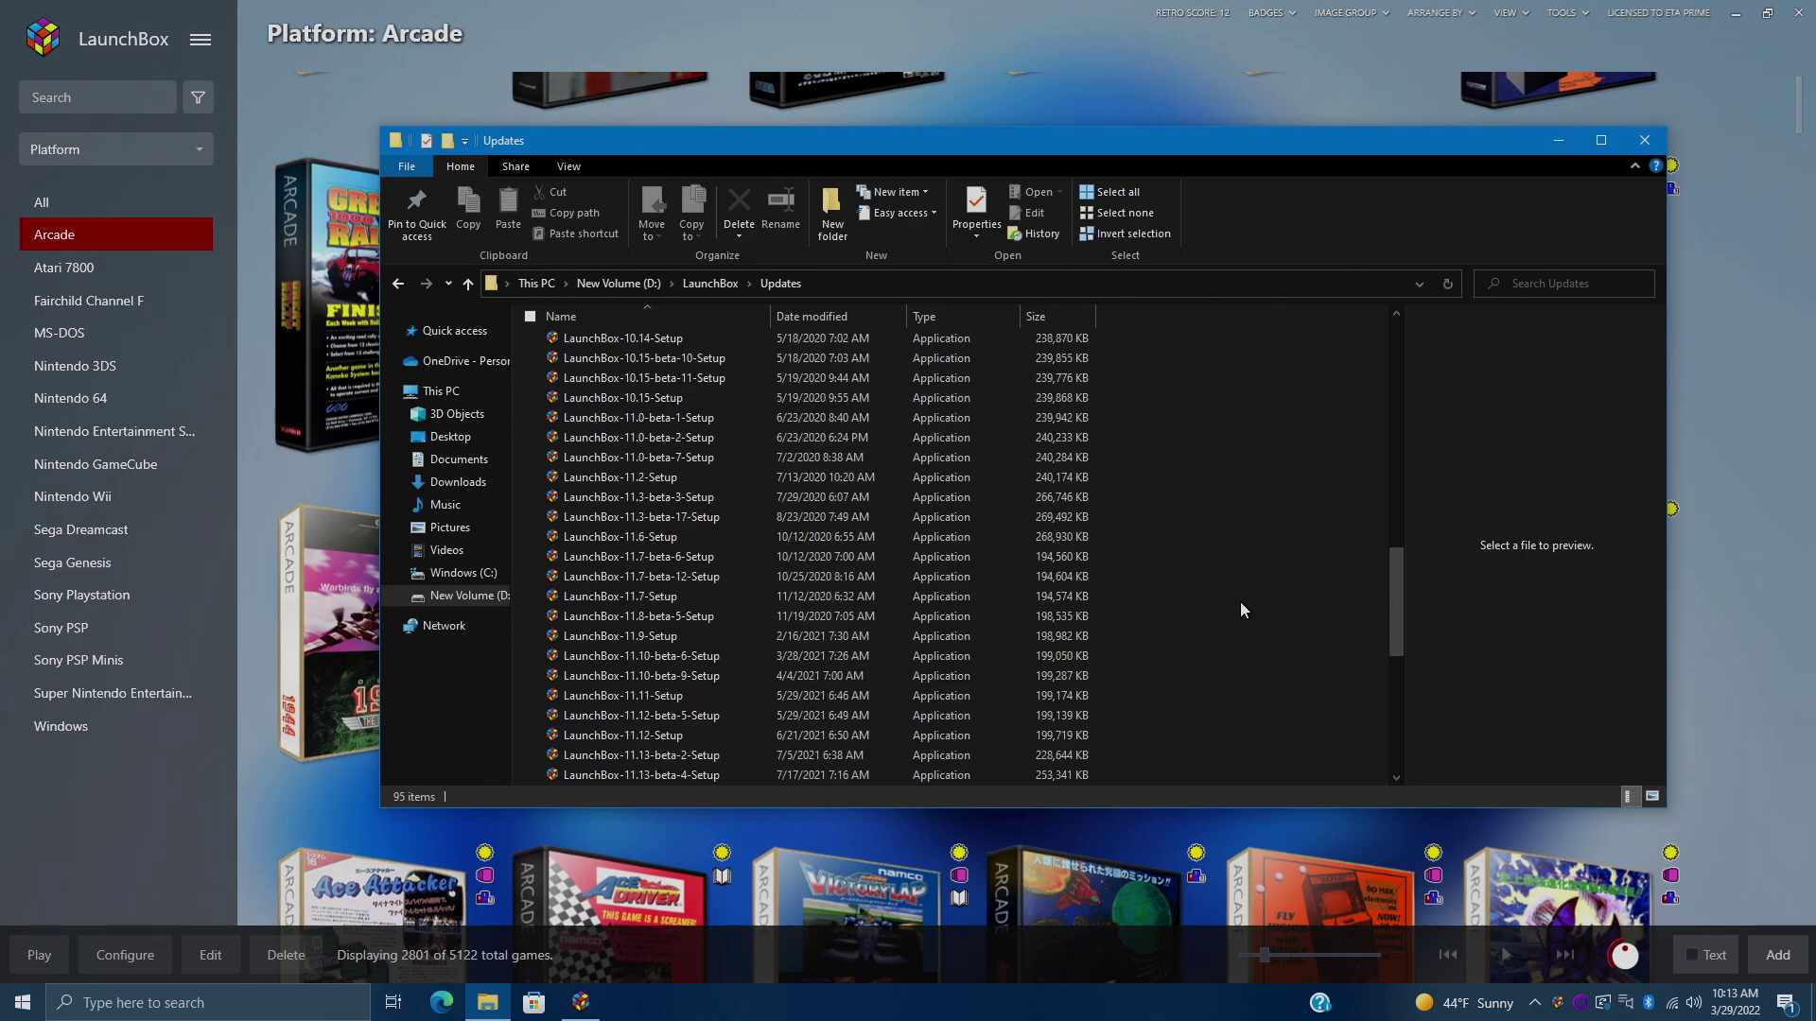
pyautogui.scroll(3, 1240, 610)
pyautogui.scroll(3, 1240, 611)
pyautogui.scroll(-9, 1242, 610)
pyautogui.scroll(-4, 1241, 609)
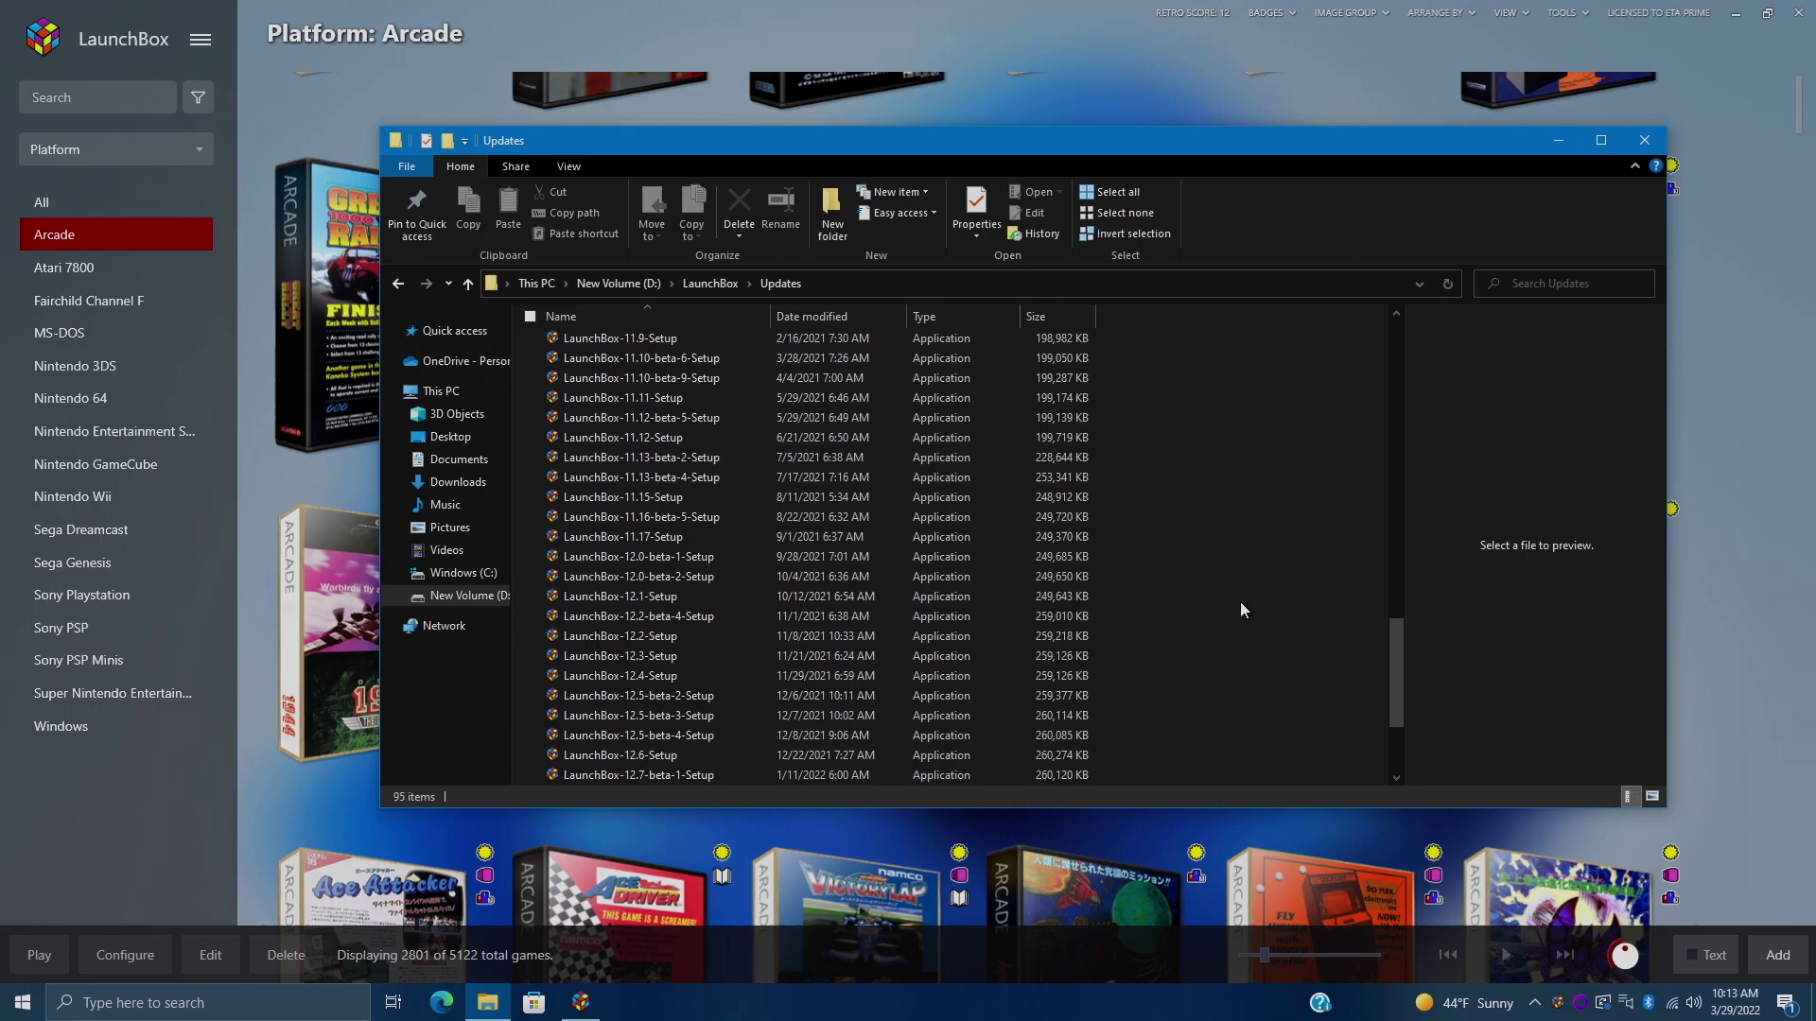
pyautogui.scroll(-3, 1242, 610)
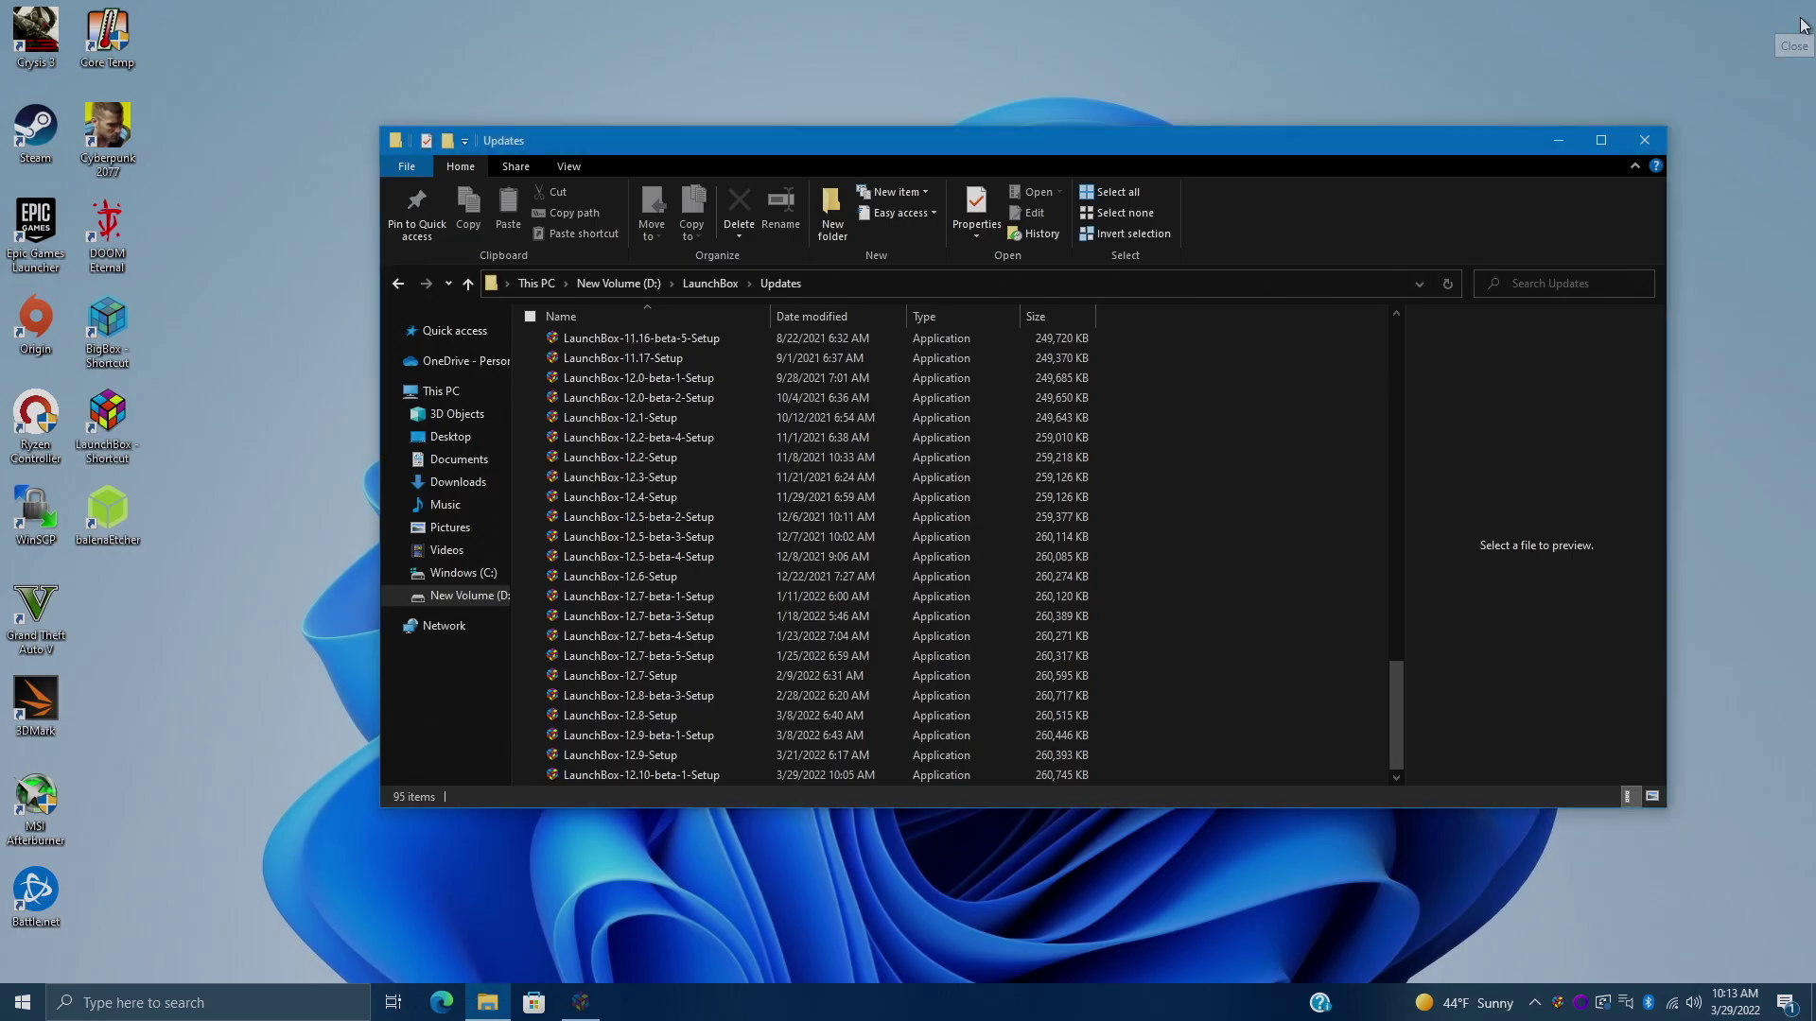
# - Close LaunchBox, then briefly open Downloads in a separate window and close it
pyautogui.click(1796, 16)
pyautogui.moveTo(1284, 145); pyautogui.dragTo(1239, 166)
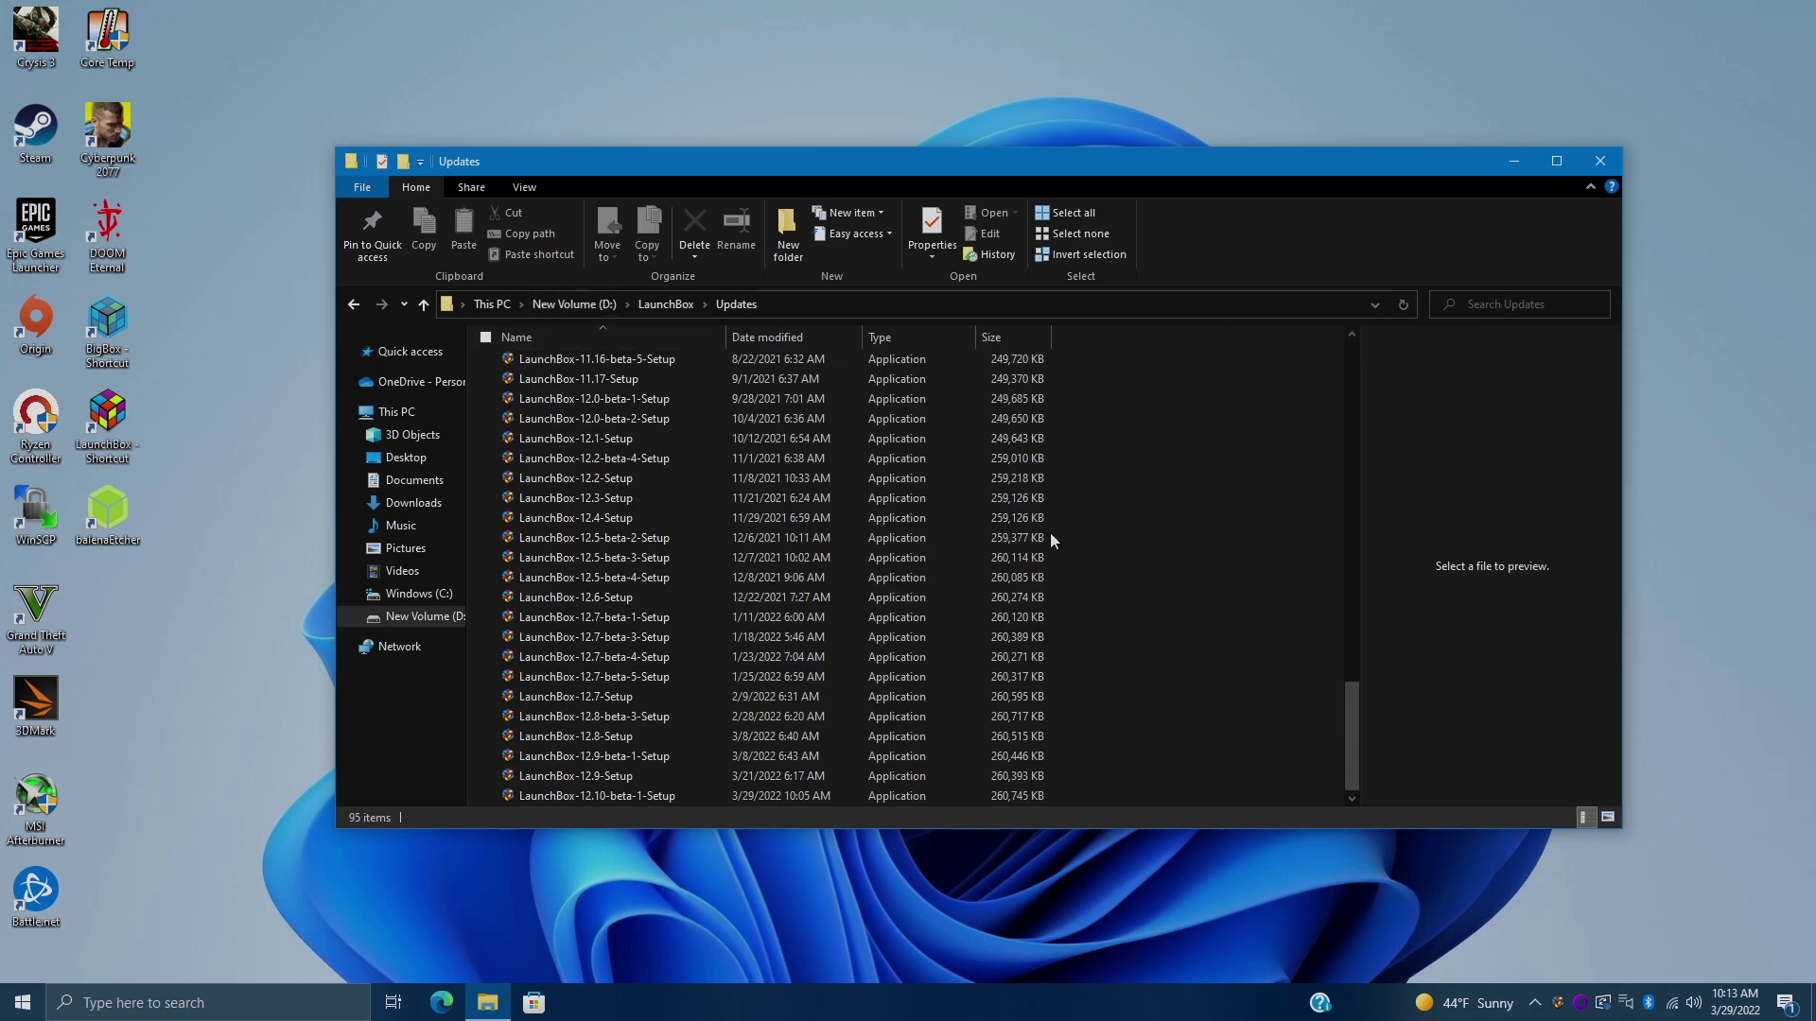
pyautogui.rightClick(416, 505)
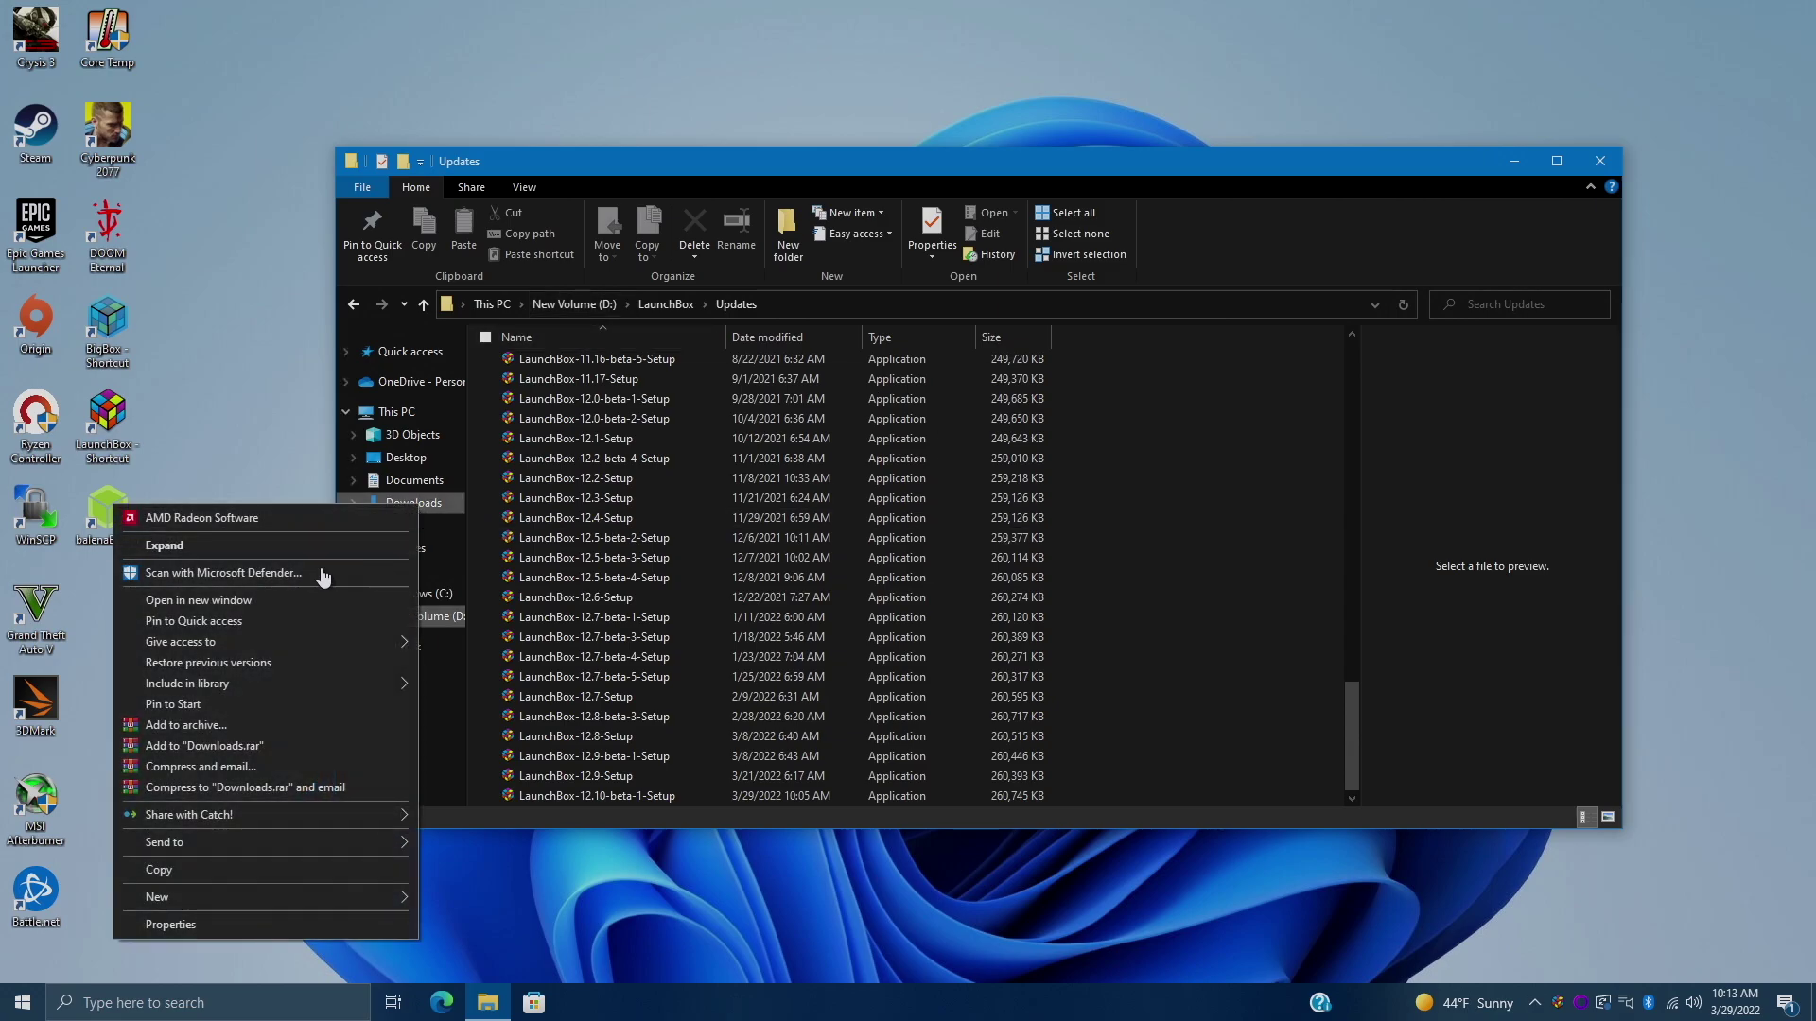
pyautogui.click(262, 600)
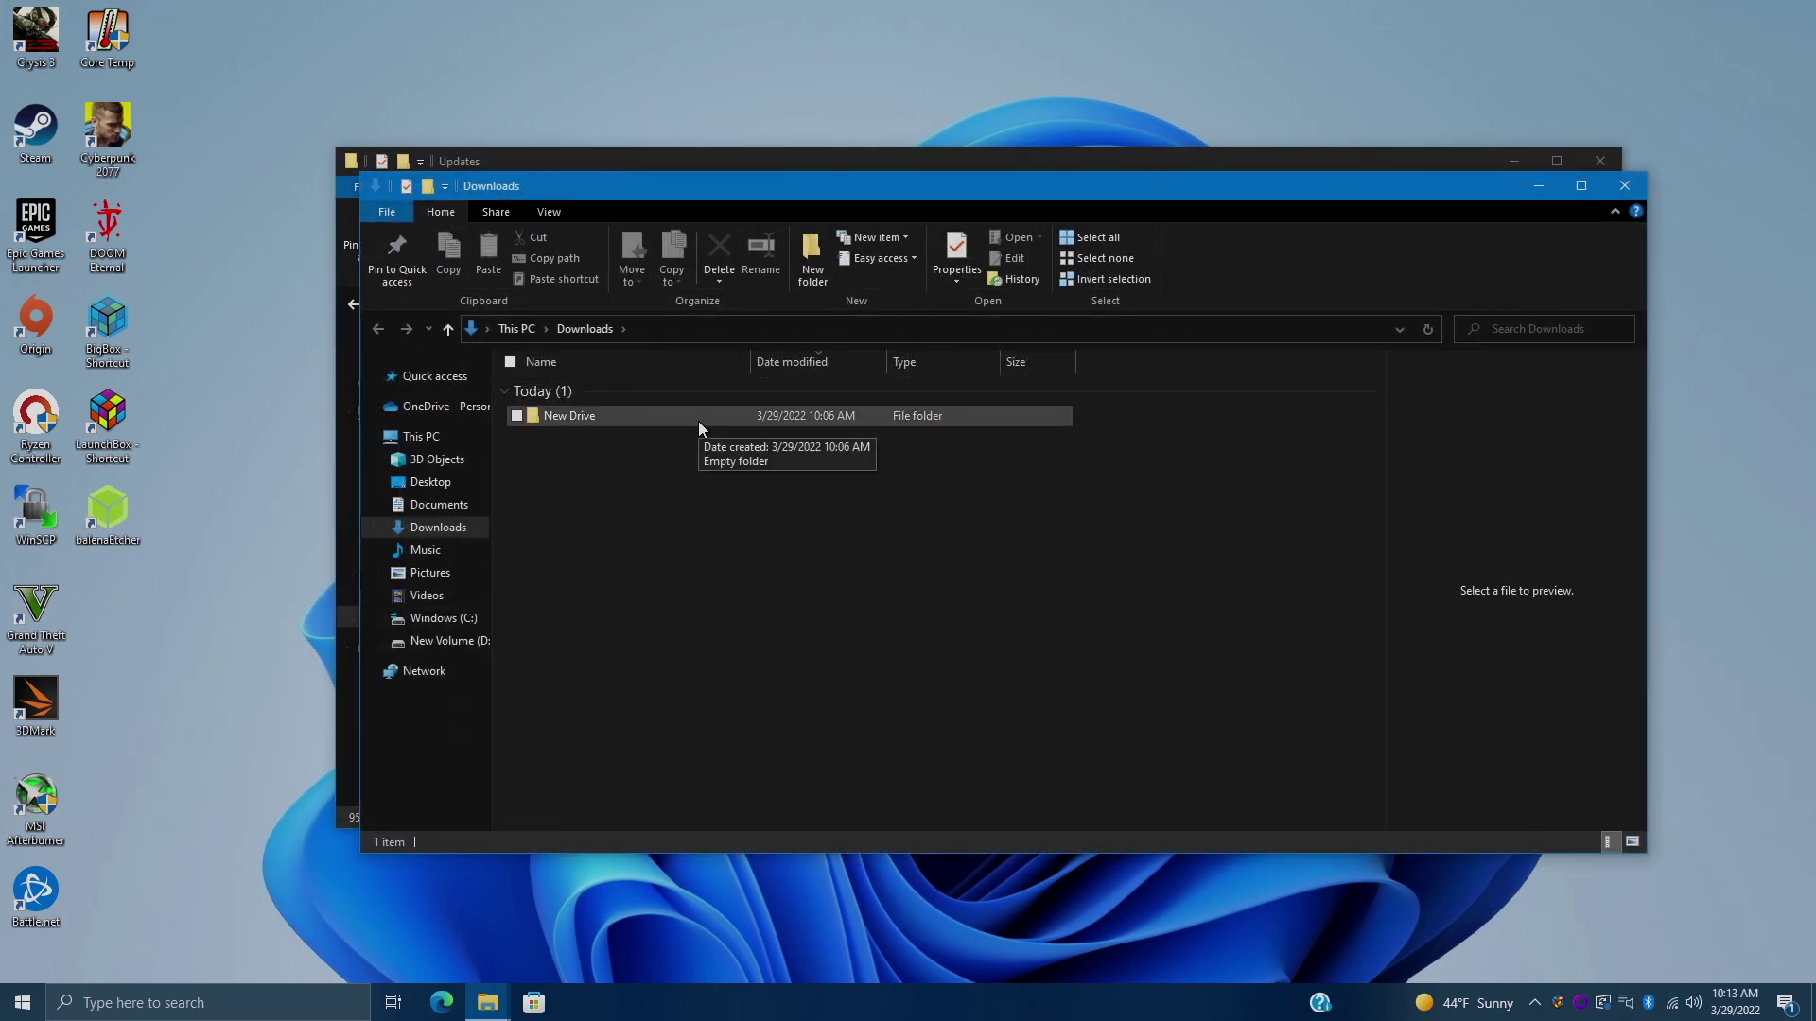
pyautogui.click(1537, 187)
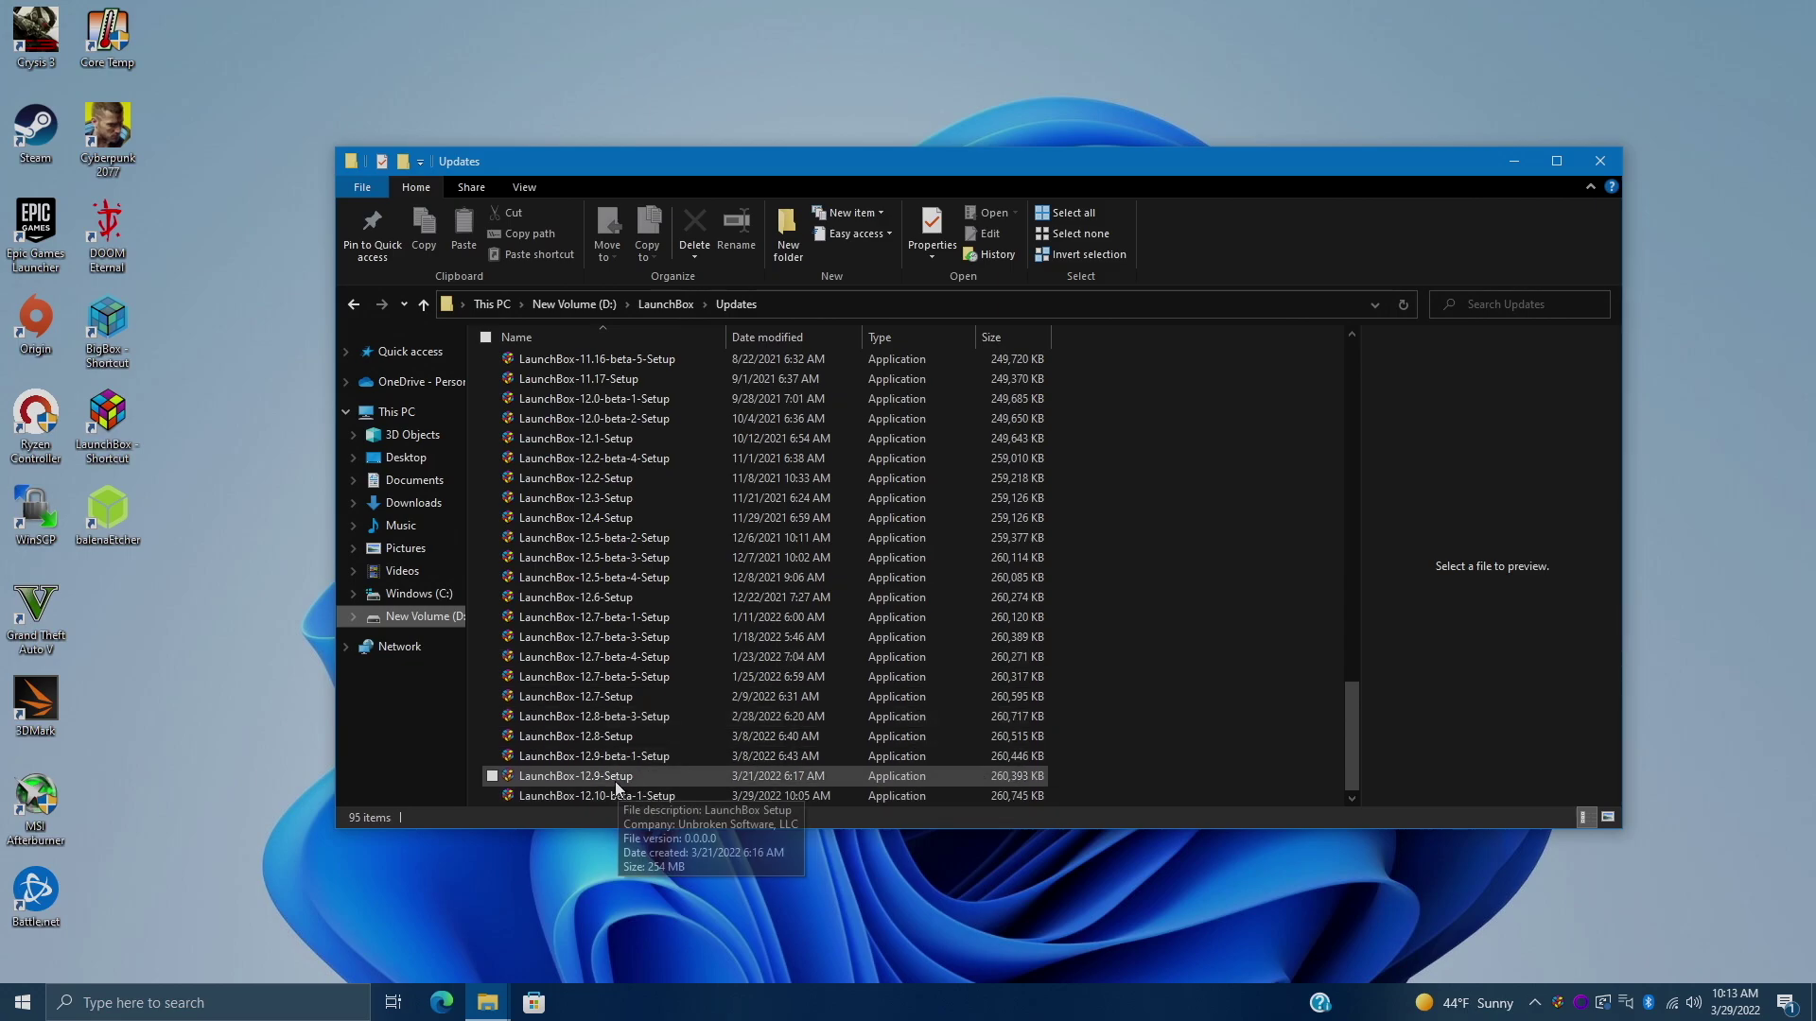
pyautogui.moveTo(576, 776)
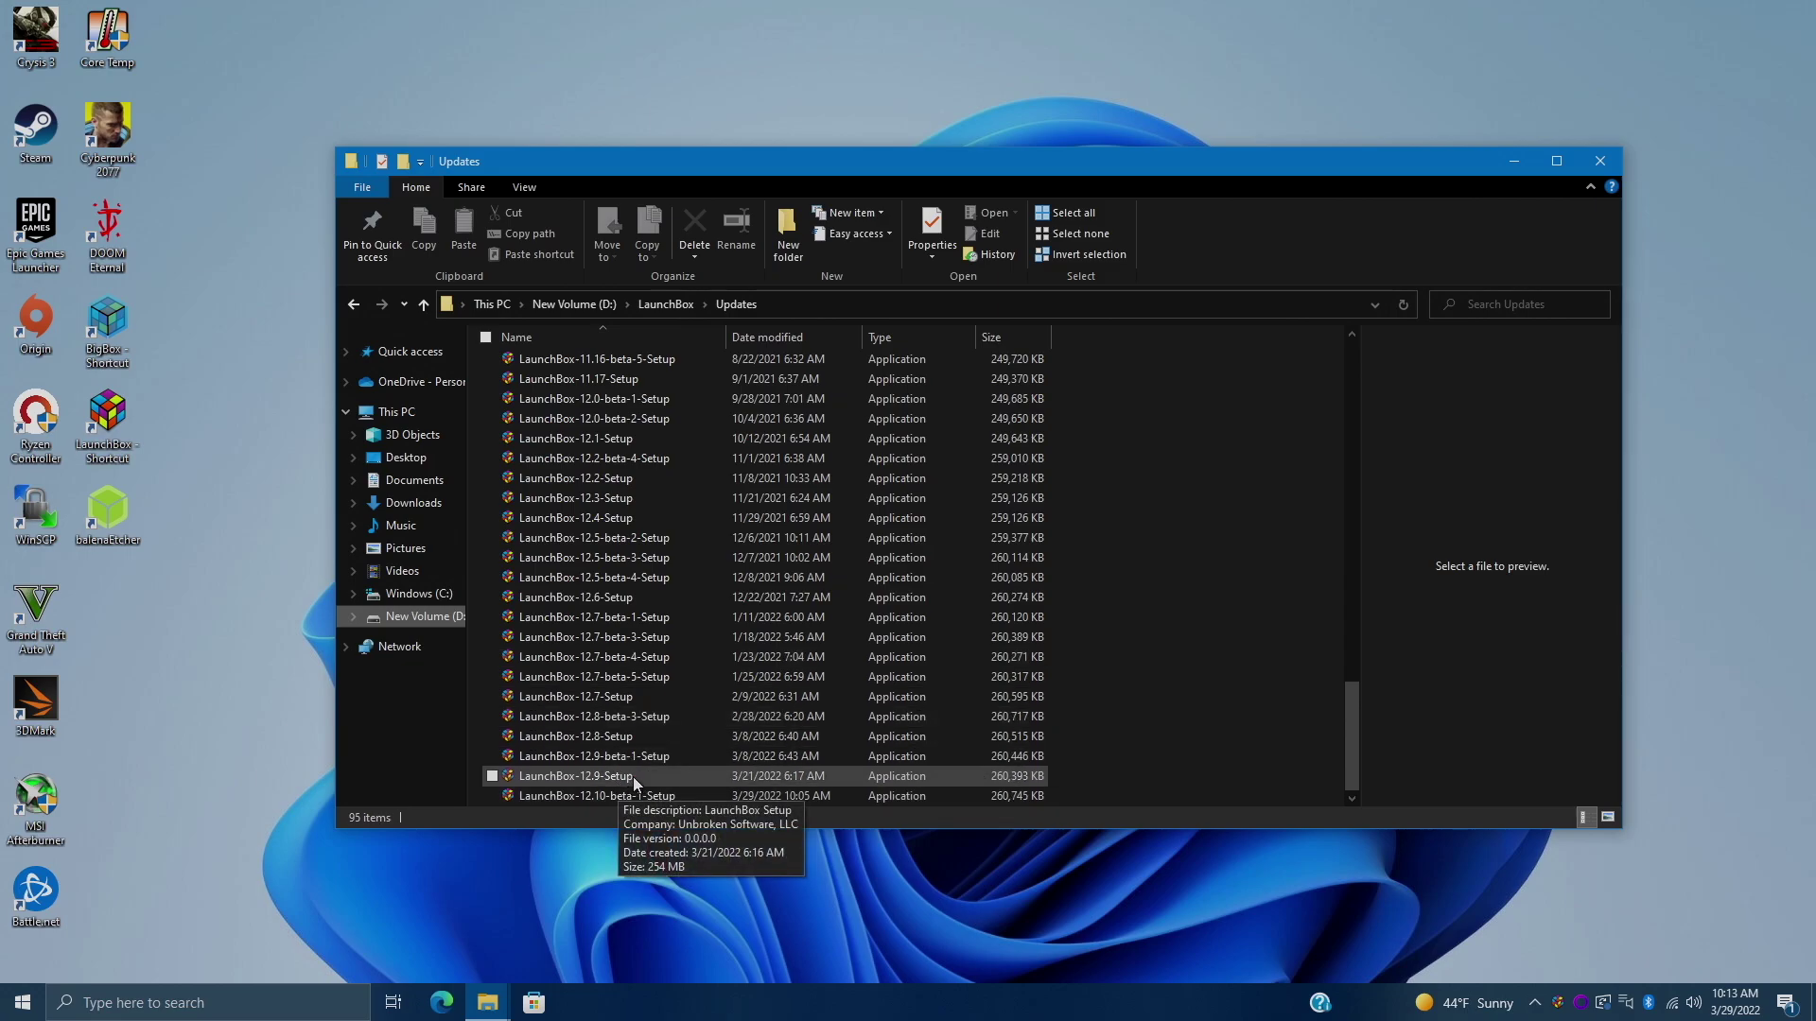
# - Run LaunchBox-12.9-Setup in English and accept the license agreement
pyautogui.doubleClick(632, 776)
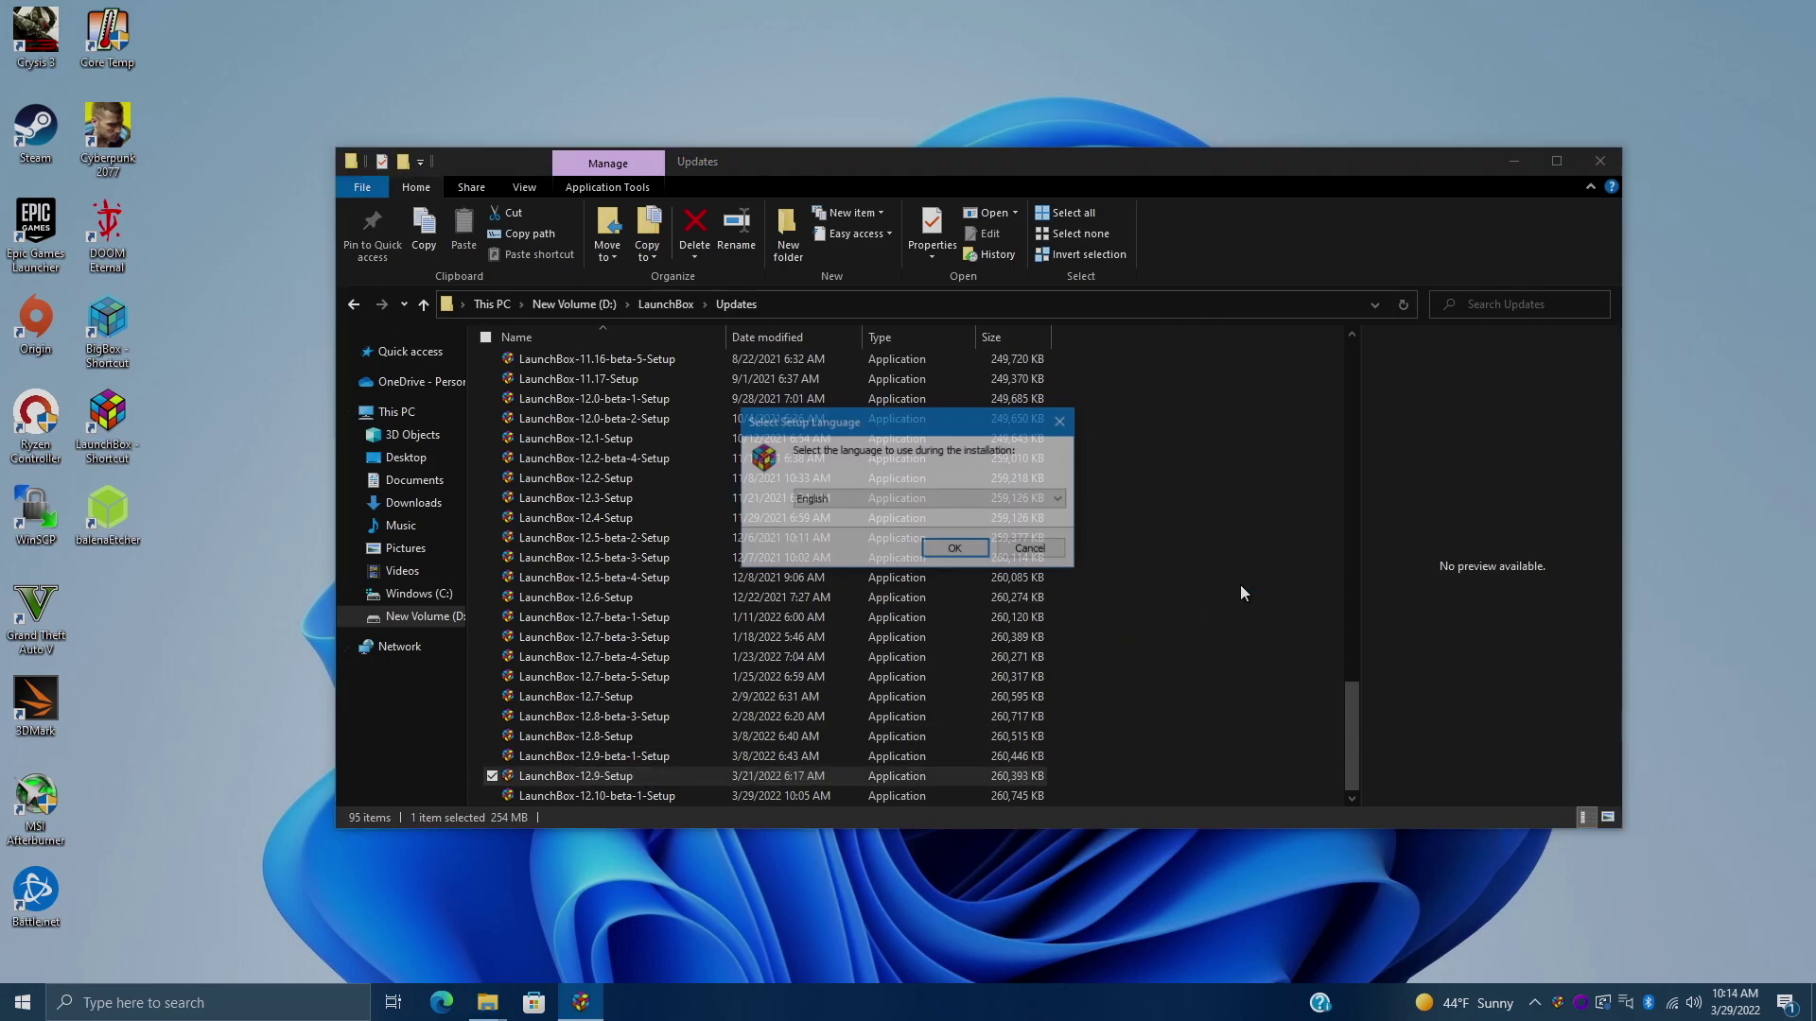
pyautogui.click(959, 555)
pyautogui.click(752, 629)
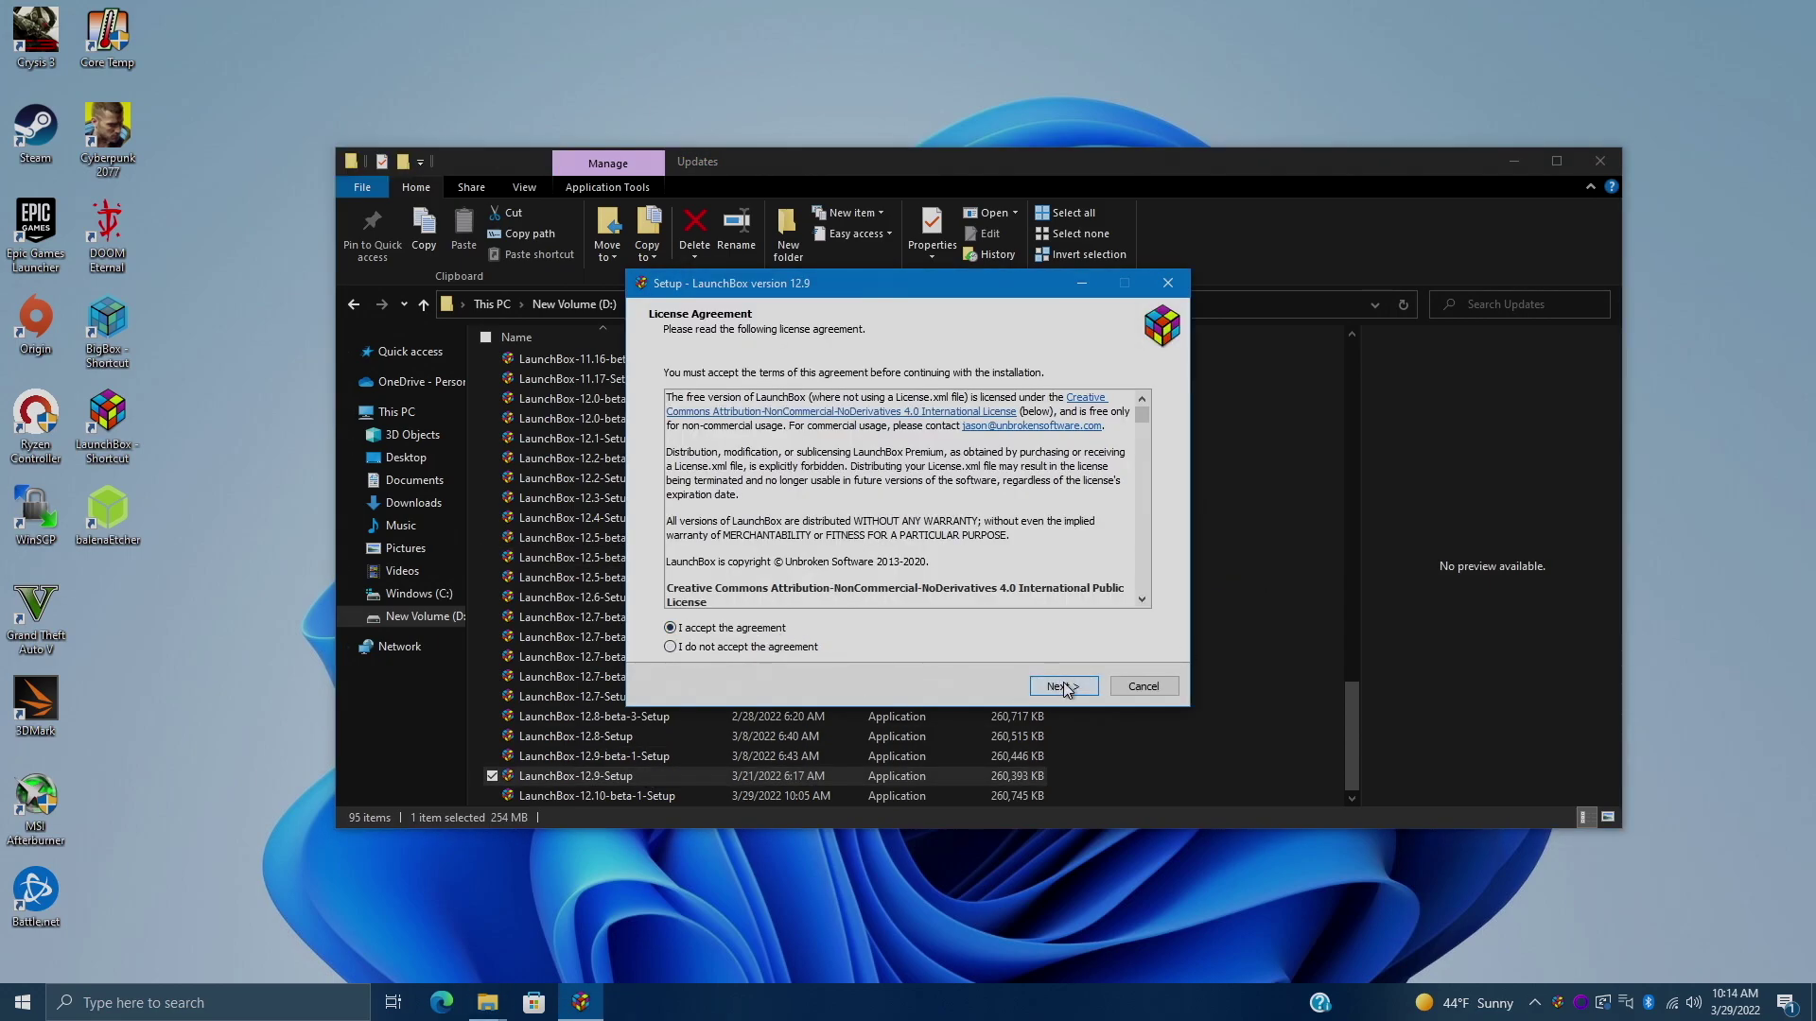
pyautogui.click(1063, 688)
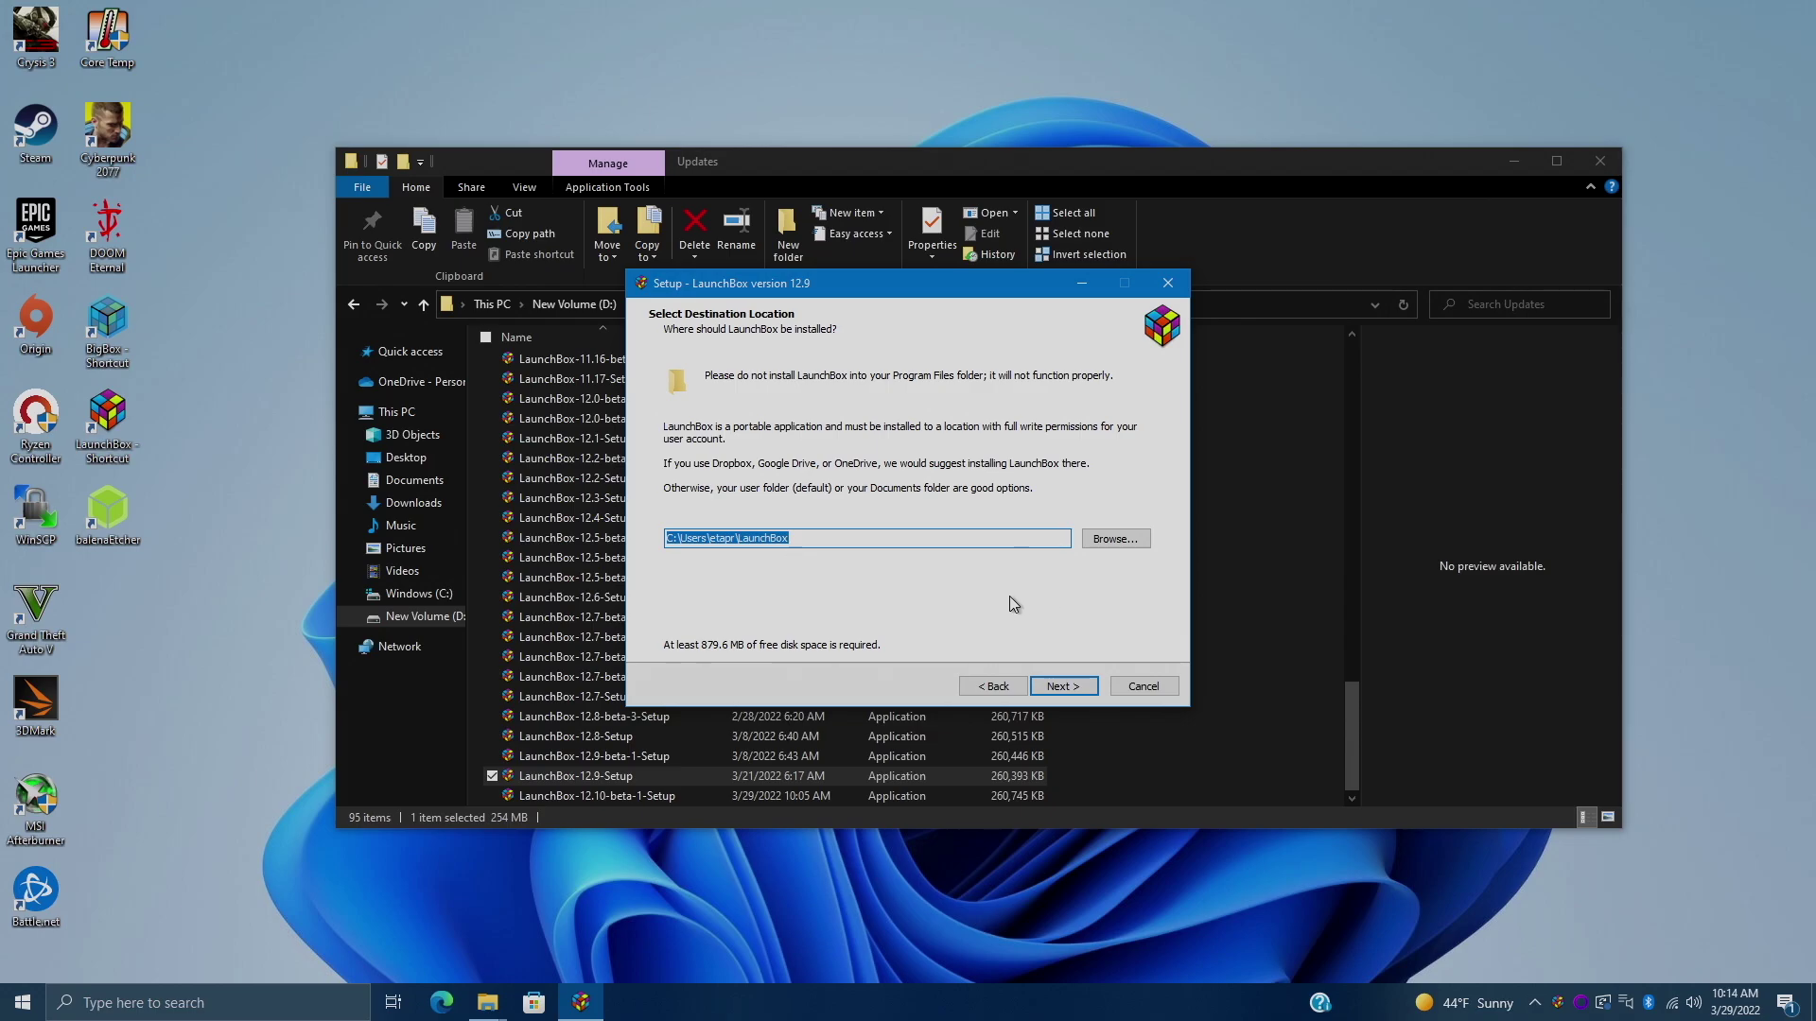
# - Browse to Downloads\New Drive\LaunchBox as the install destination and review the path
pyautogui.click(1115, 542)
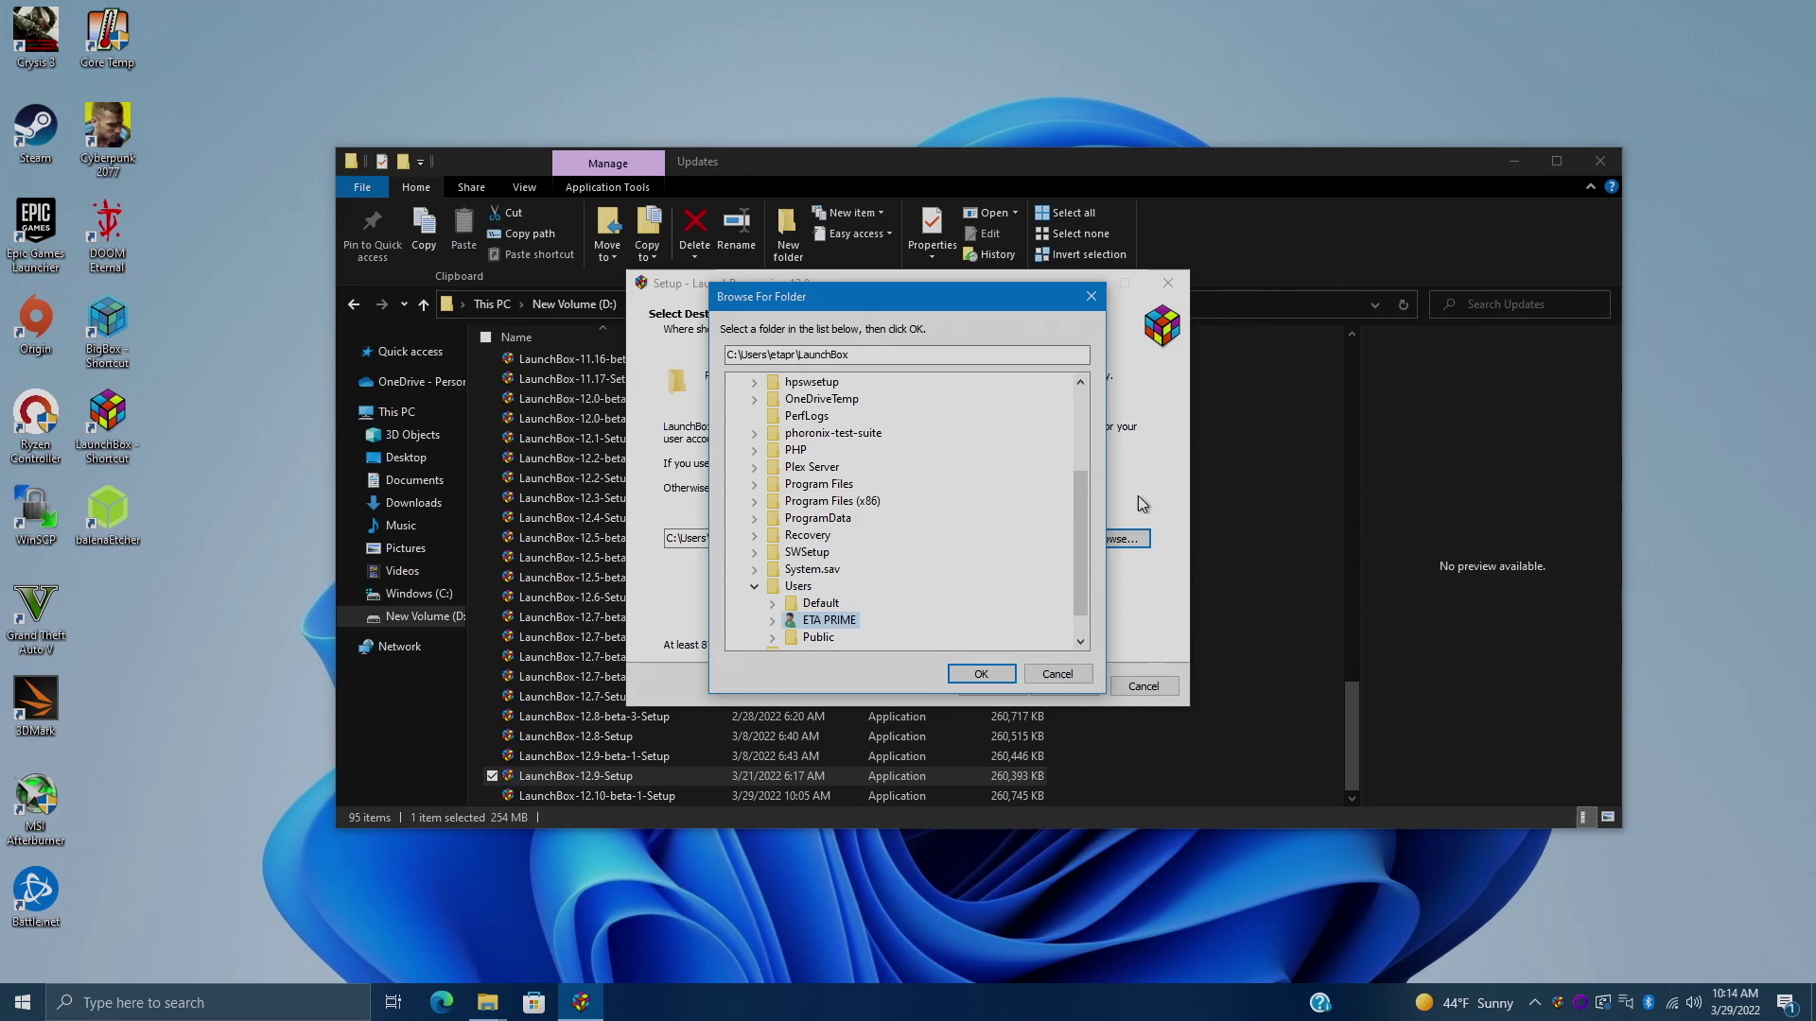
pyautogui.scroll(-1, 1051, 538)
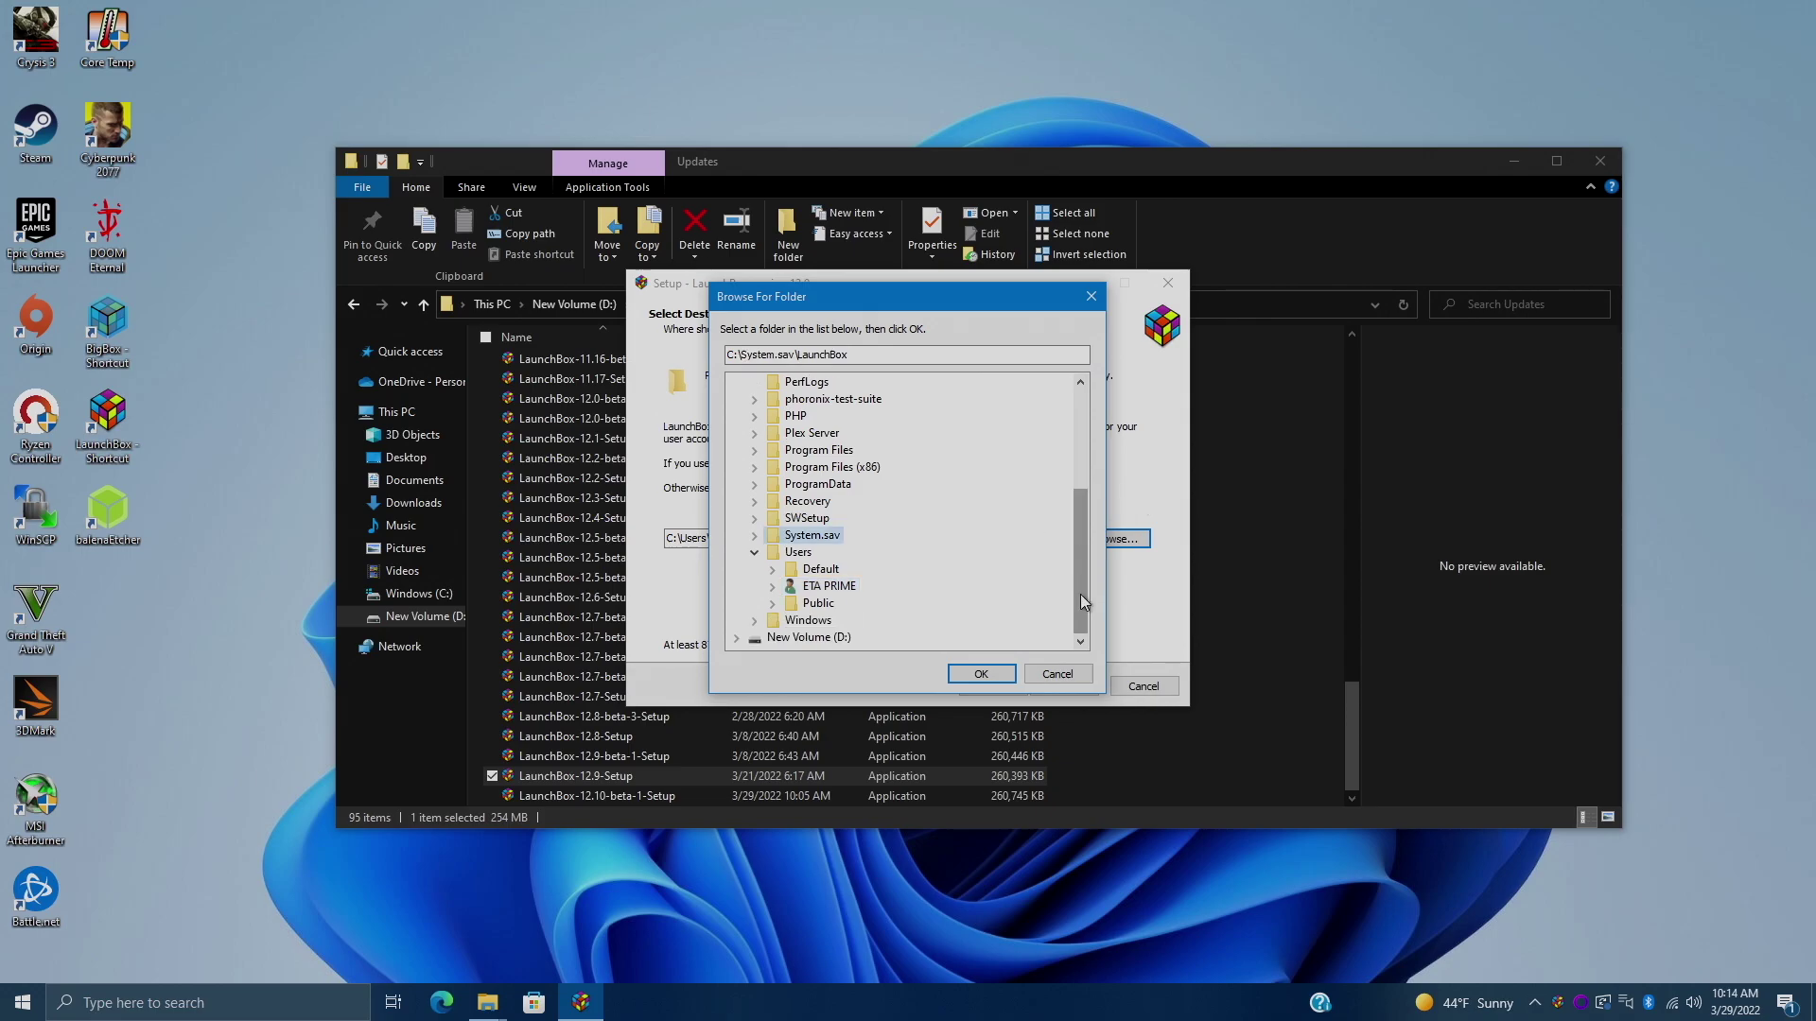
pyautogui.click(772, 587)
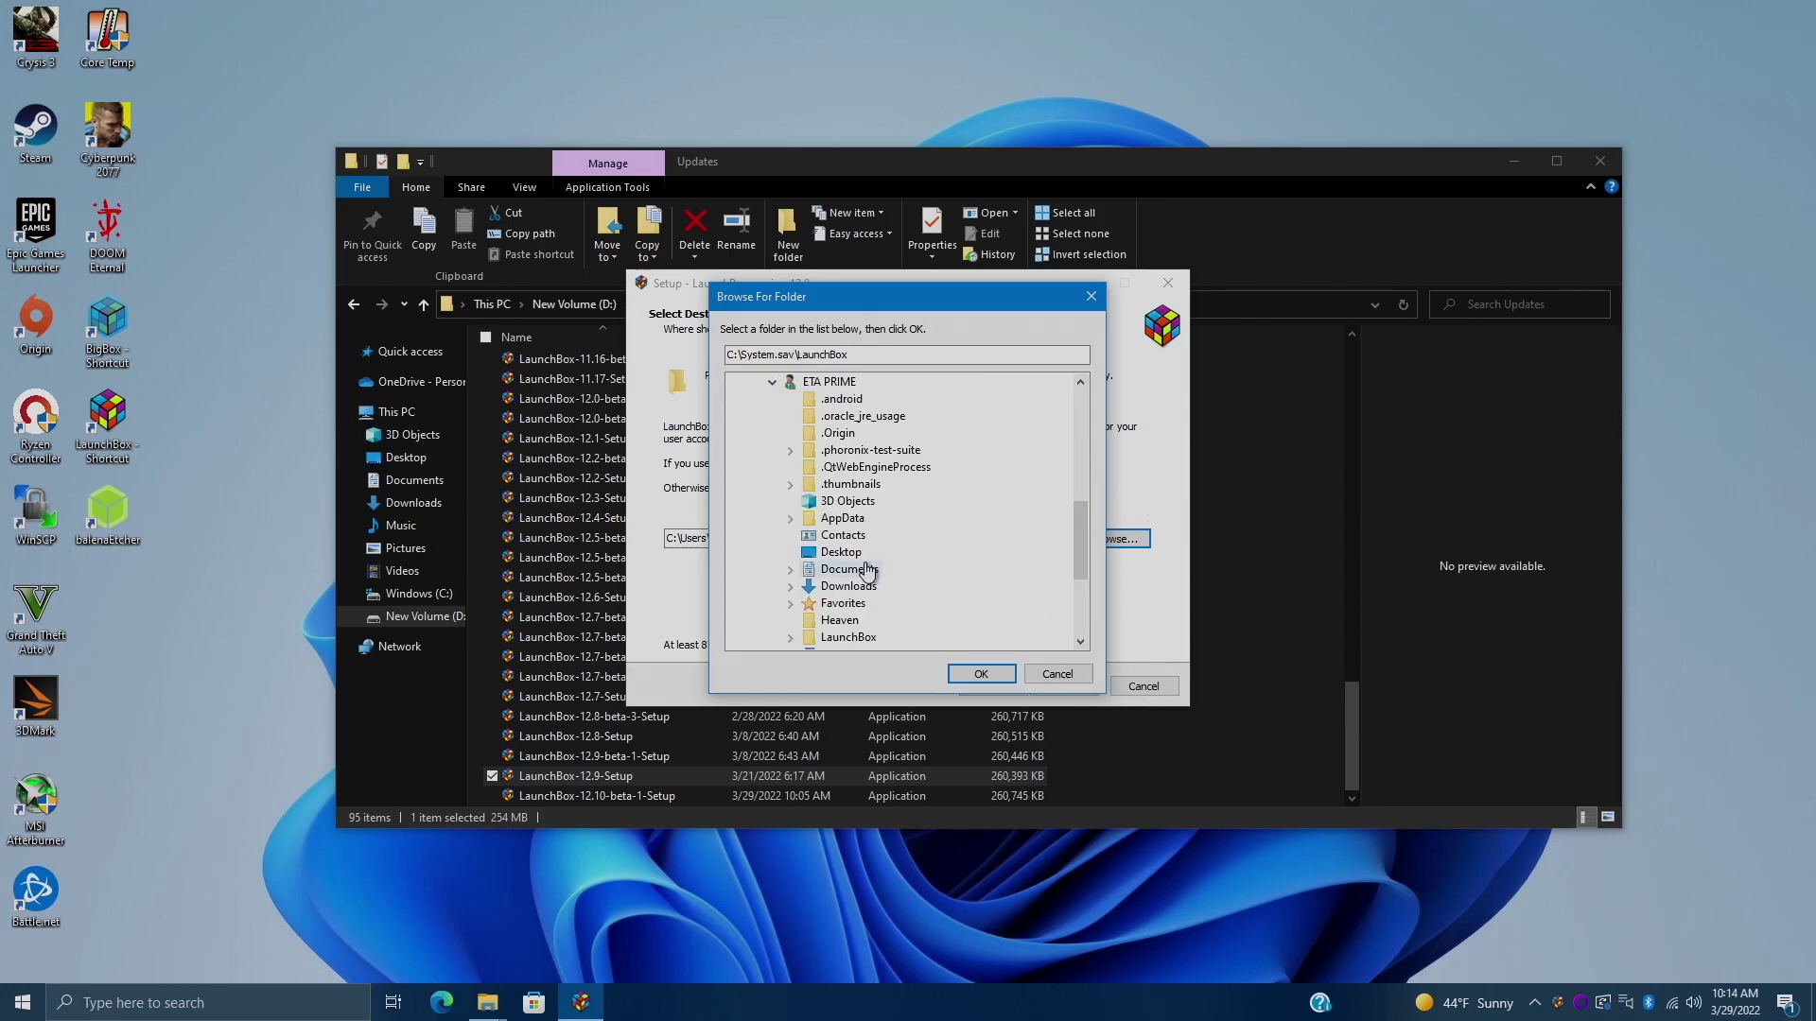
pyautogui.click(848, 589)
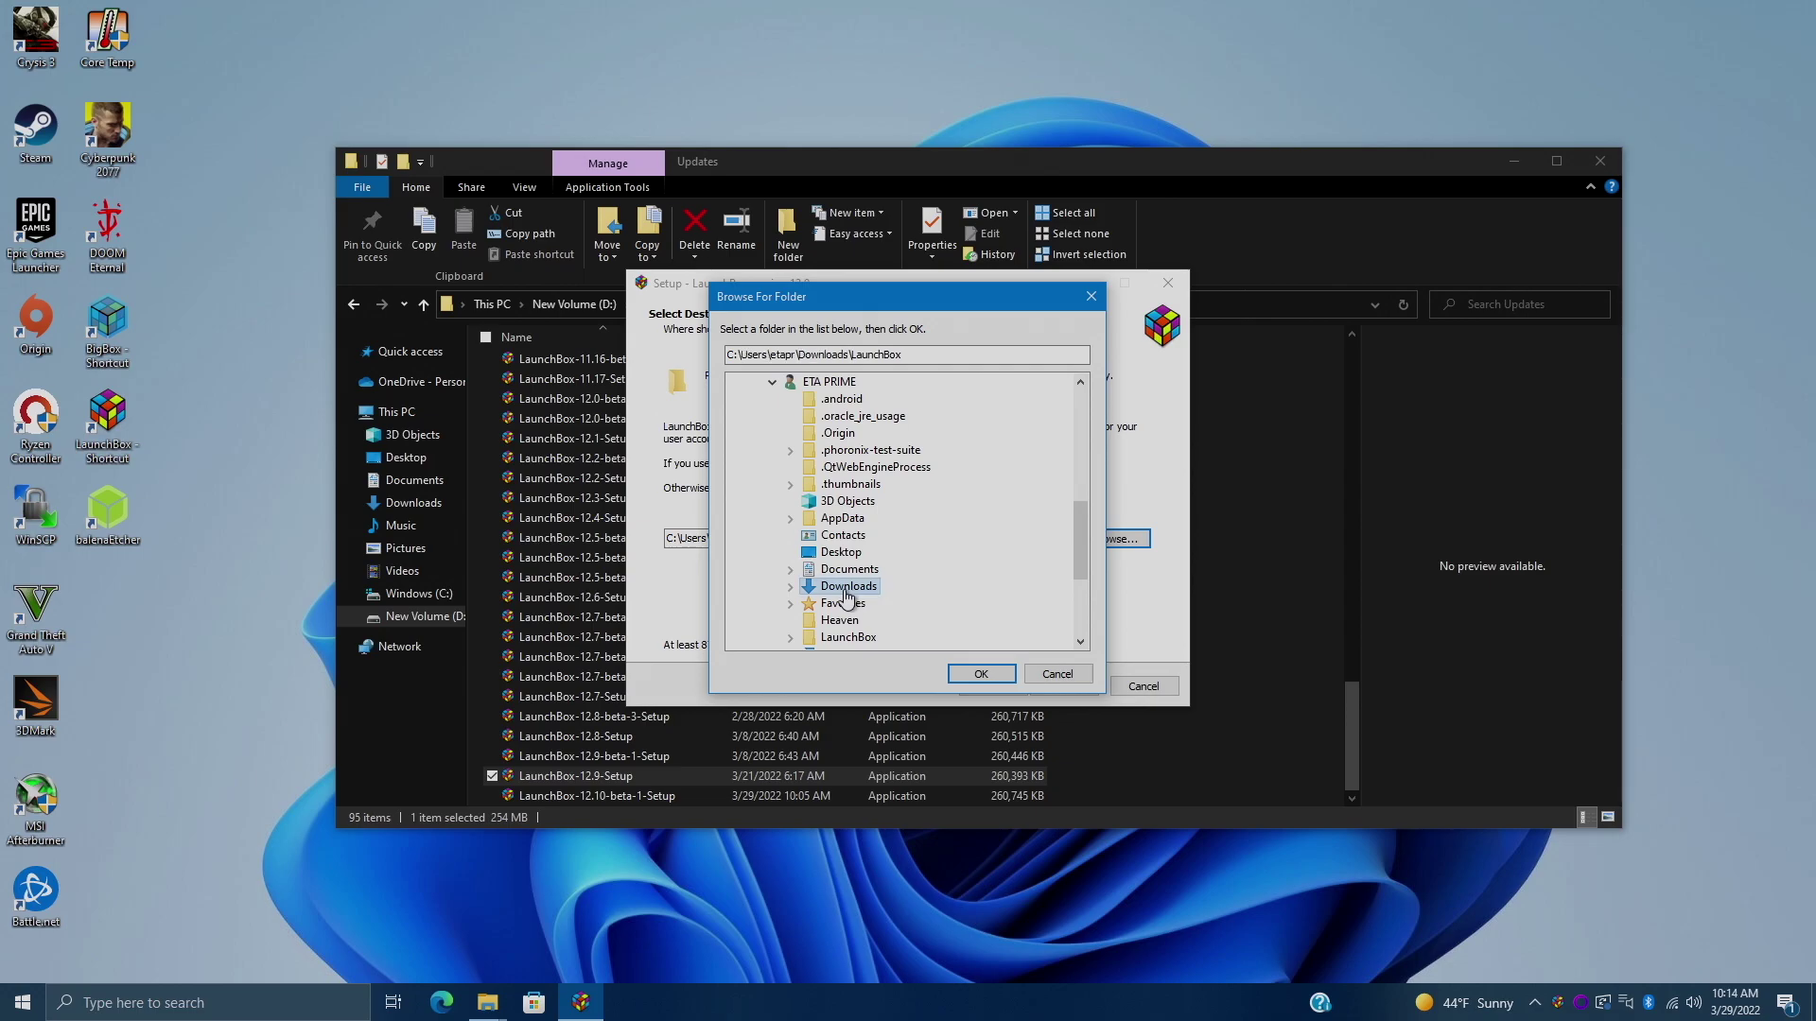
pyautogui.click(793, 587)
pyautogui.click(872, 605)
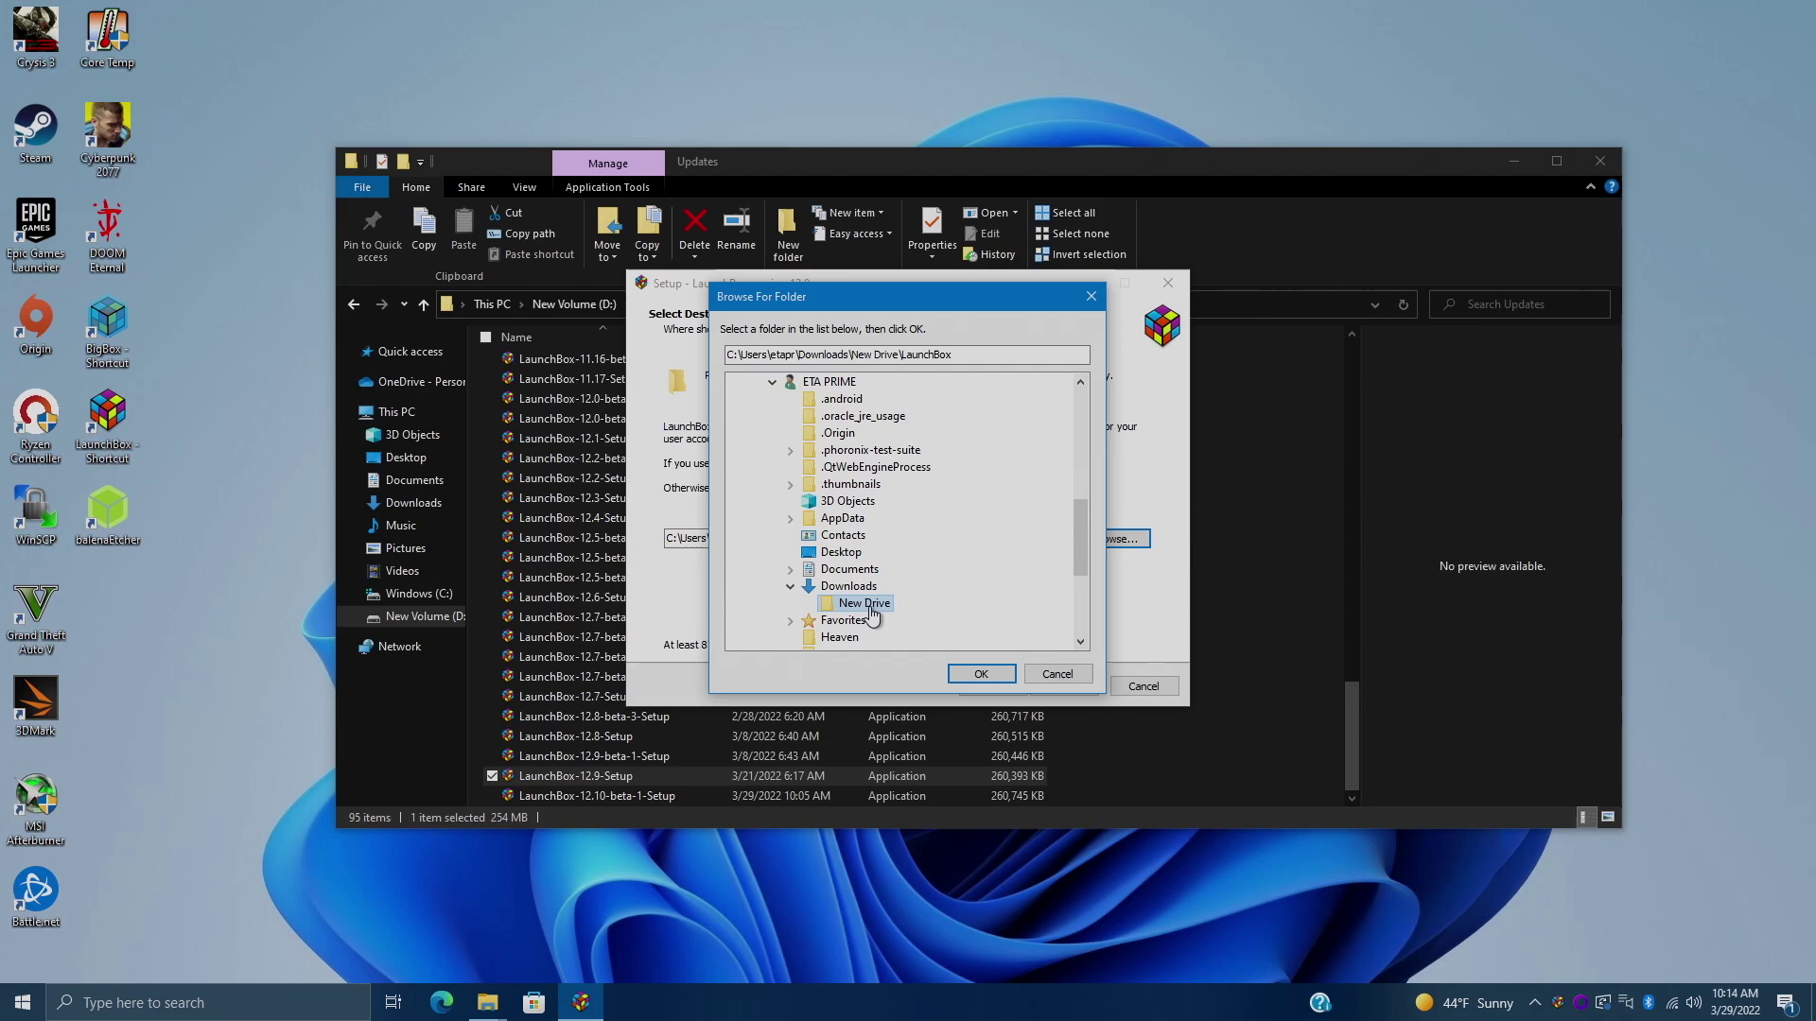
pyautogui.click(979, 677)
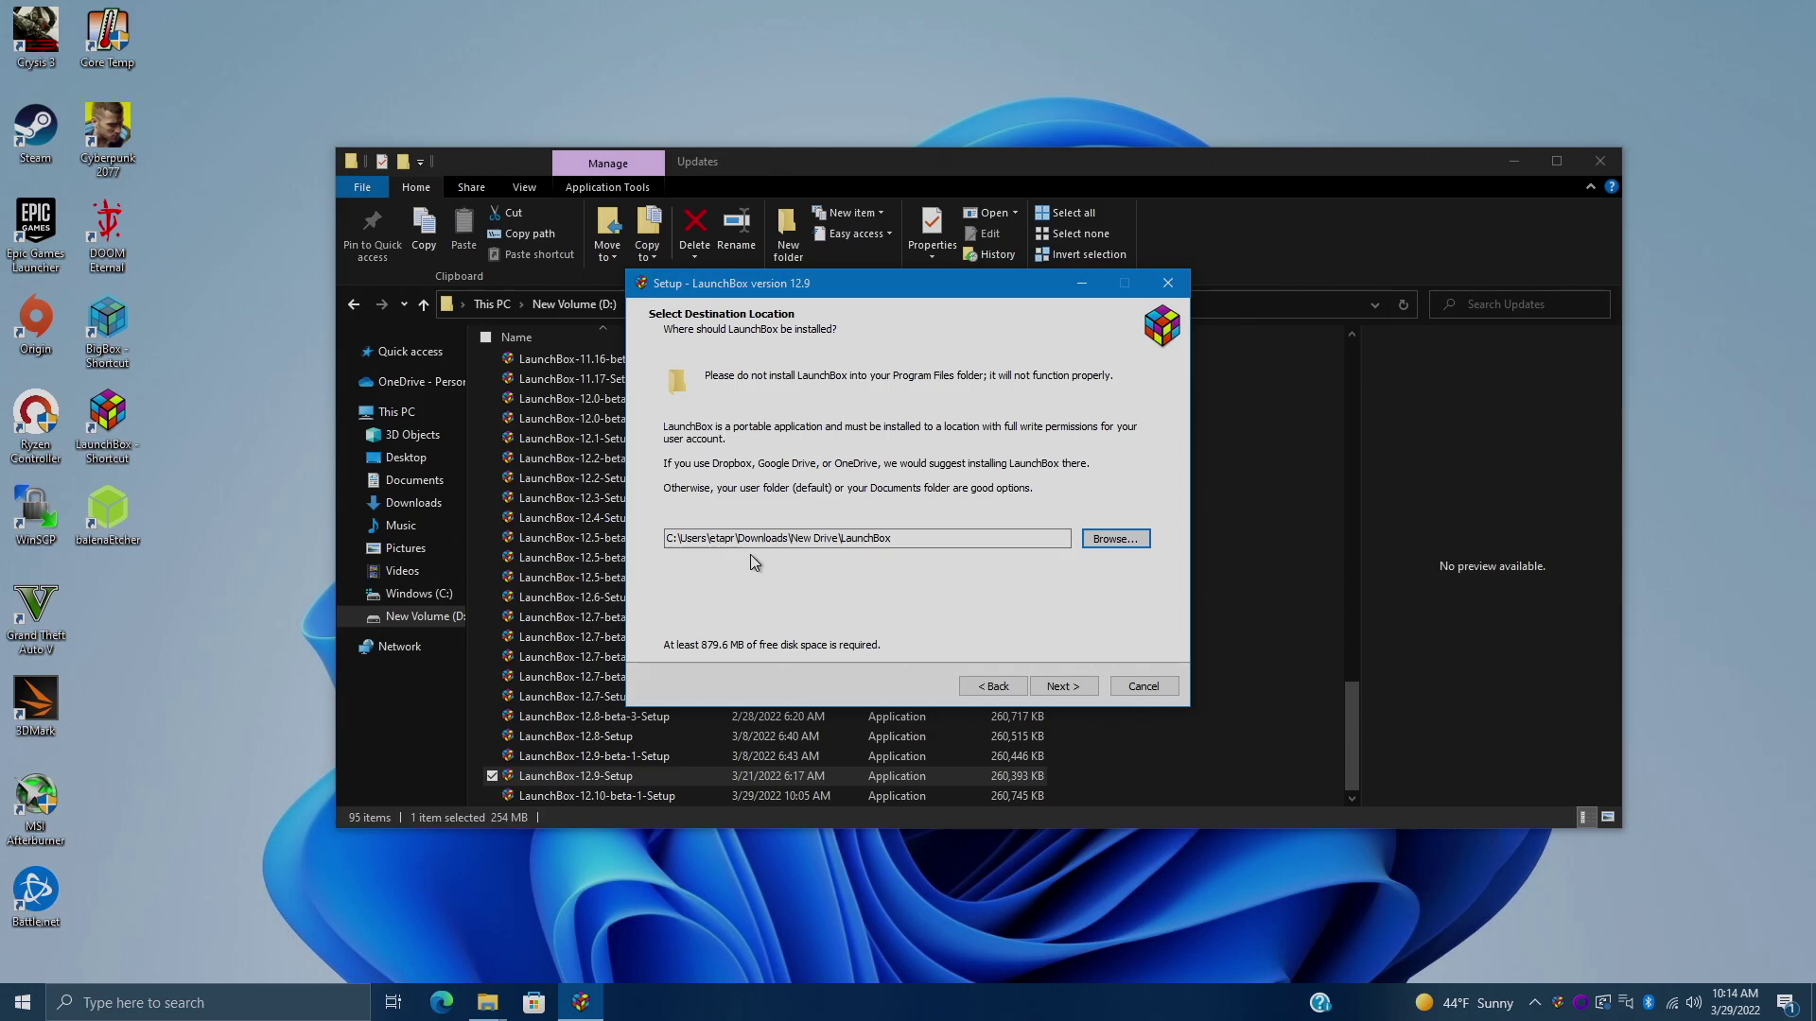
pyautogui.click(821, 541)
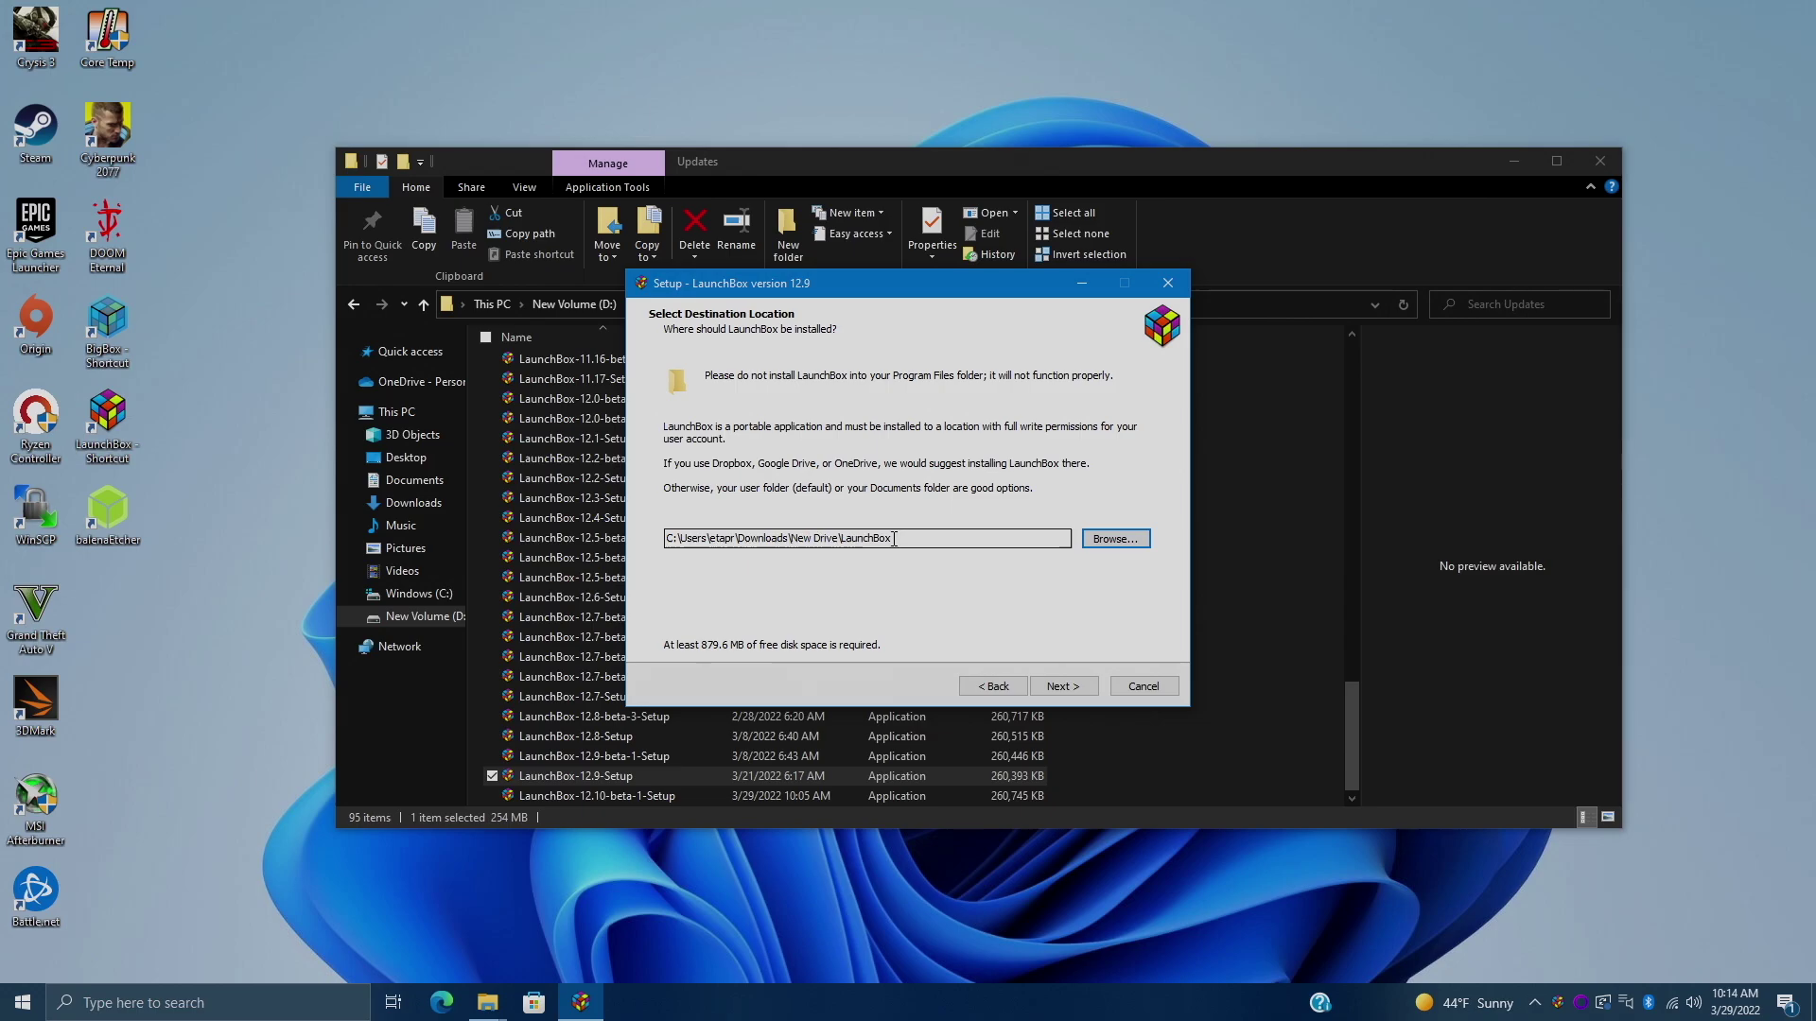
# - Keep the default Start Menu folder and install LaunchBox 12.9
pyautogui.click(1062, 687)
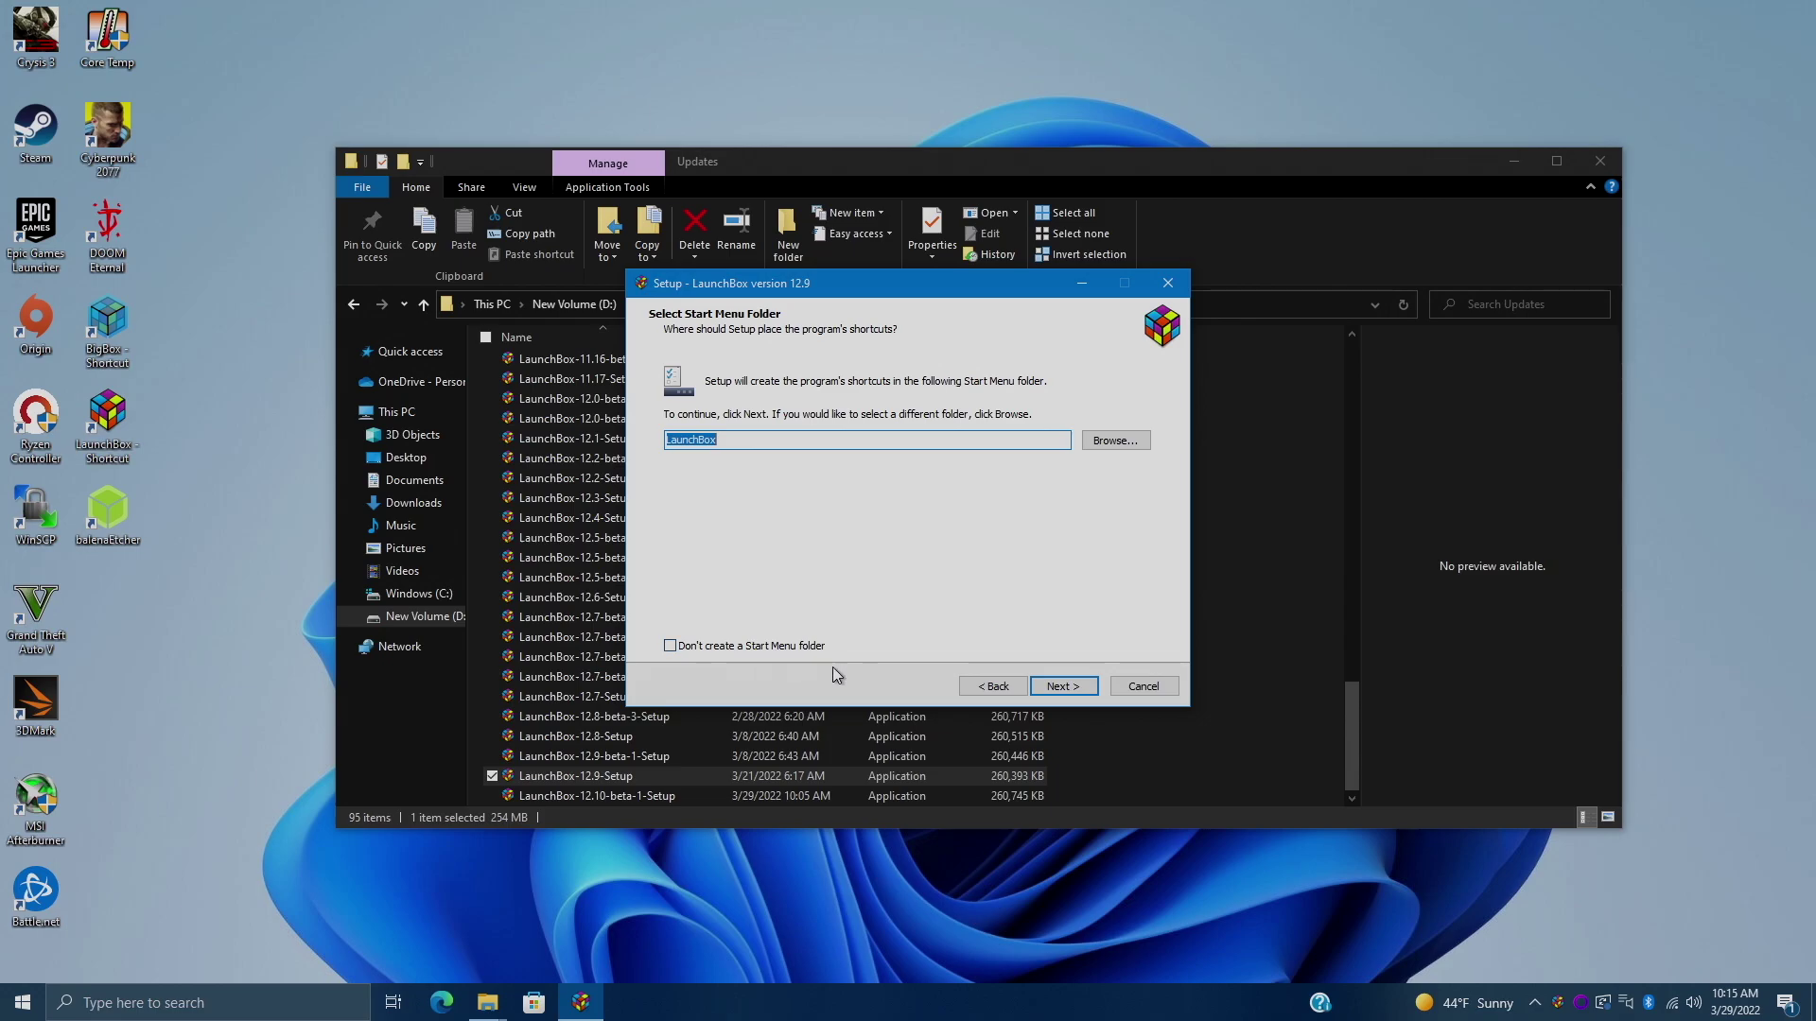
pyautogui.click(1060, 686)
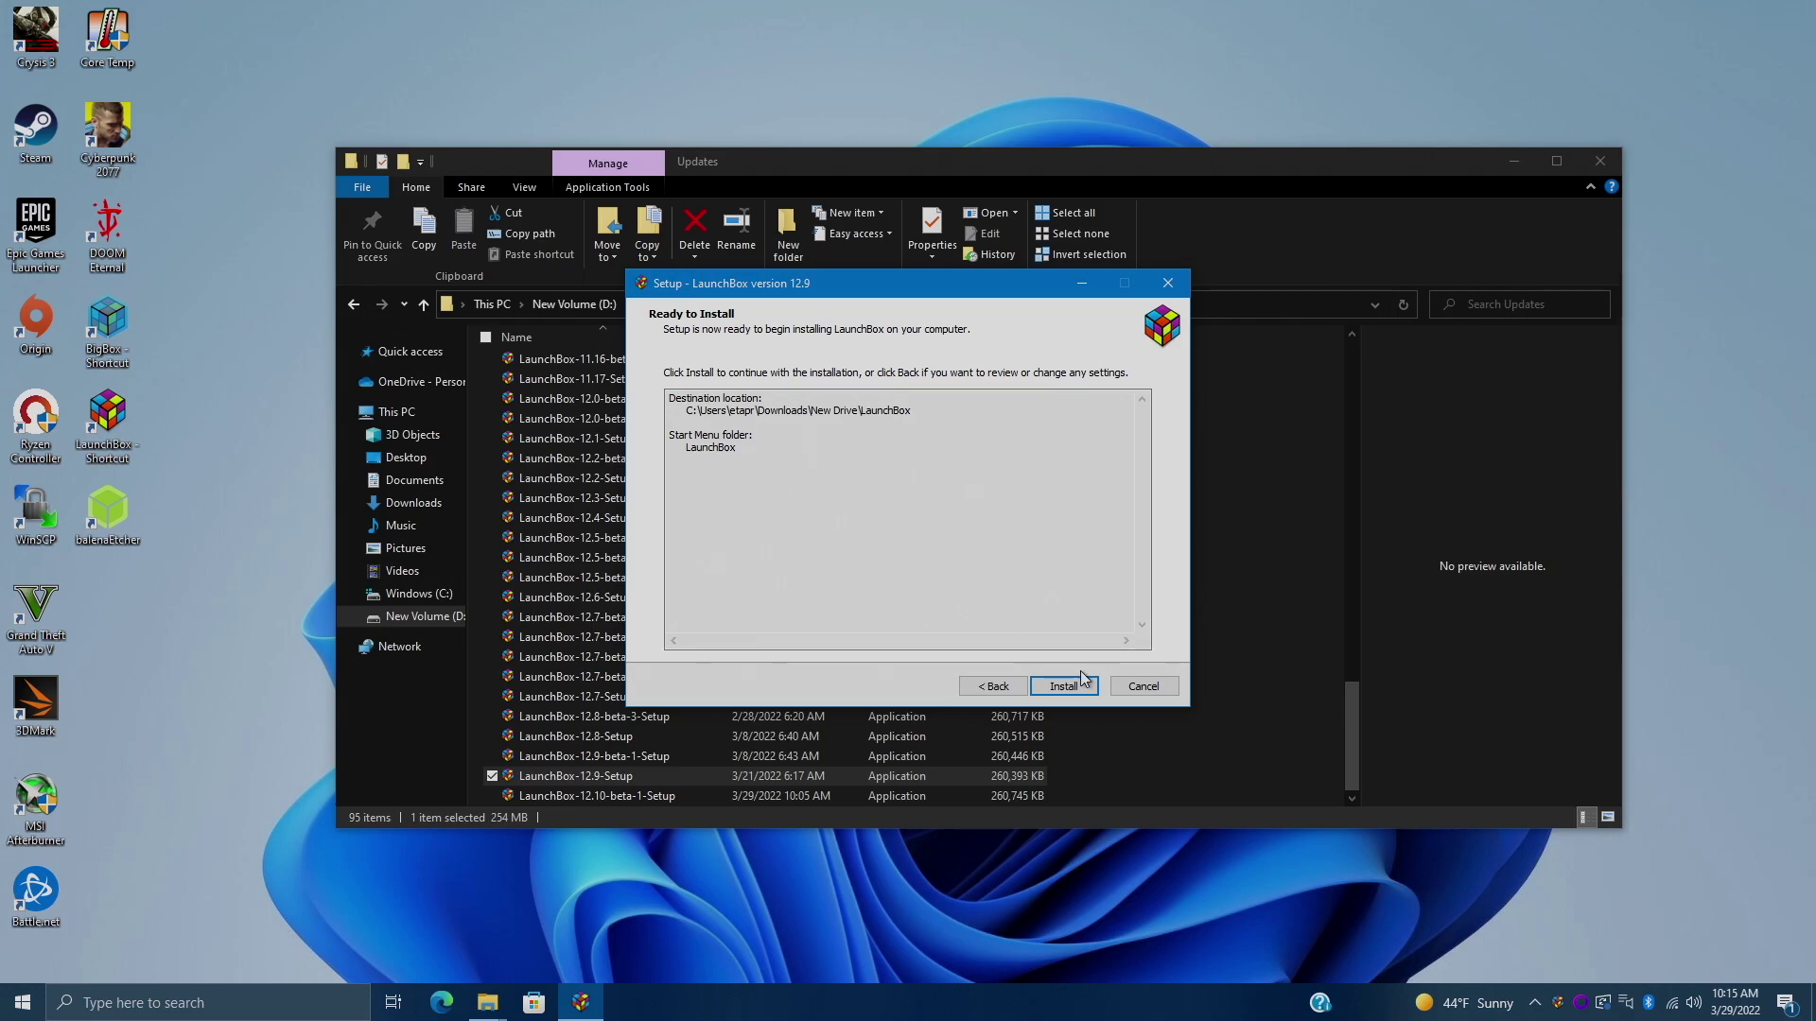
pyautogui.click(1063, 687)
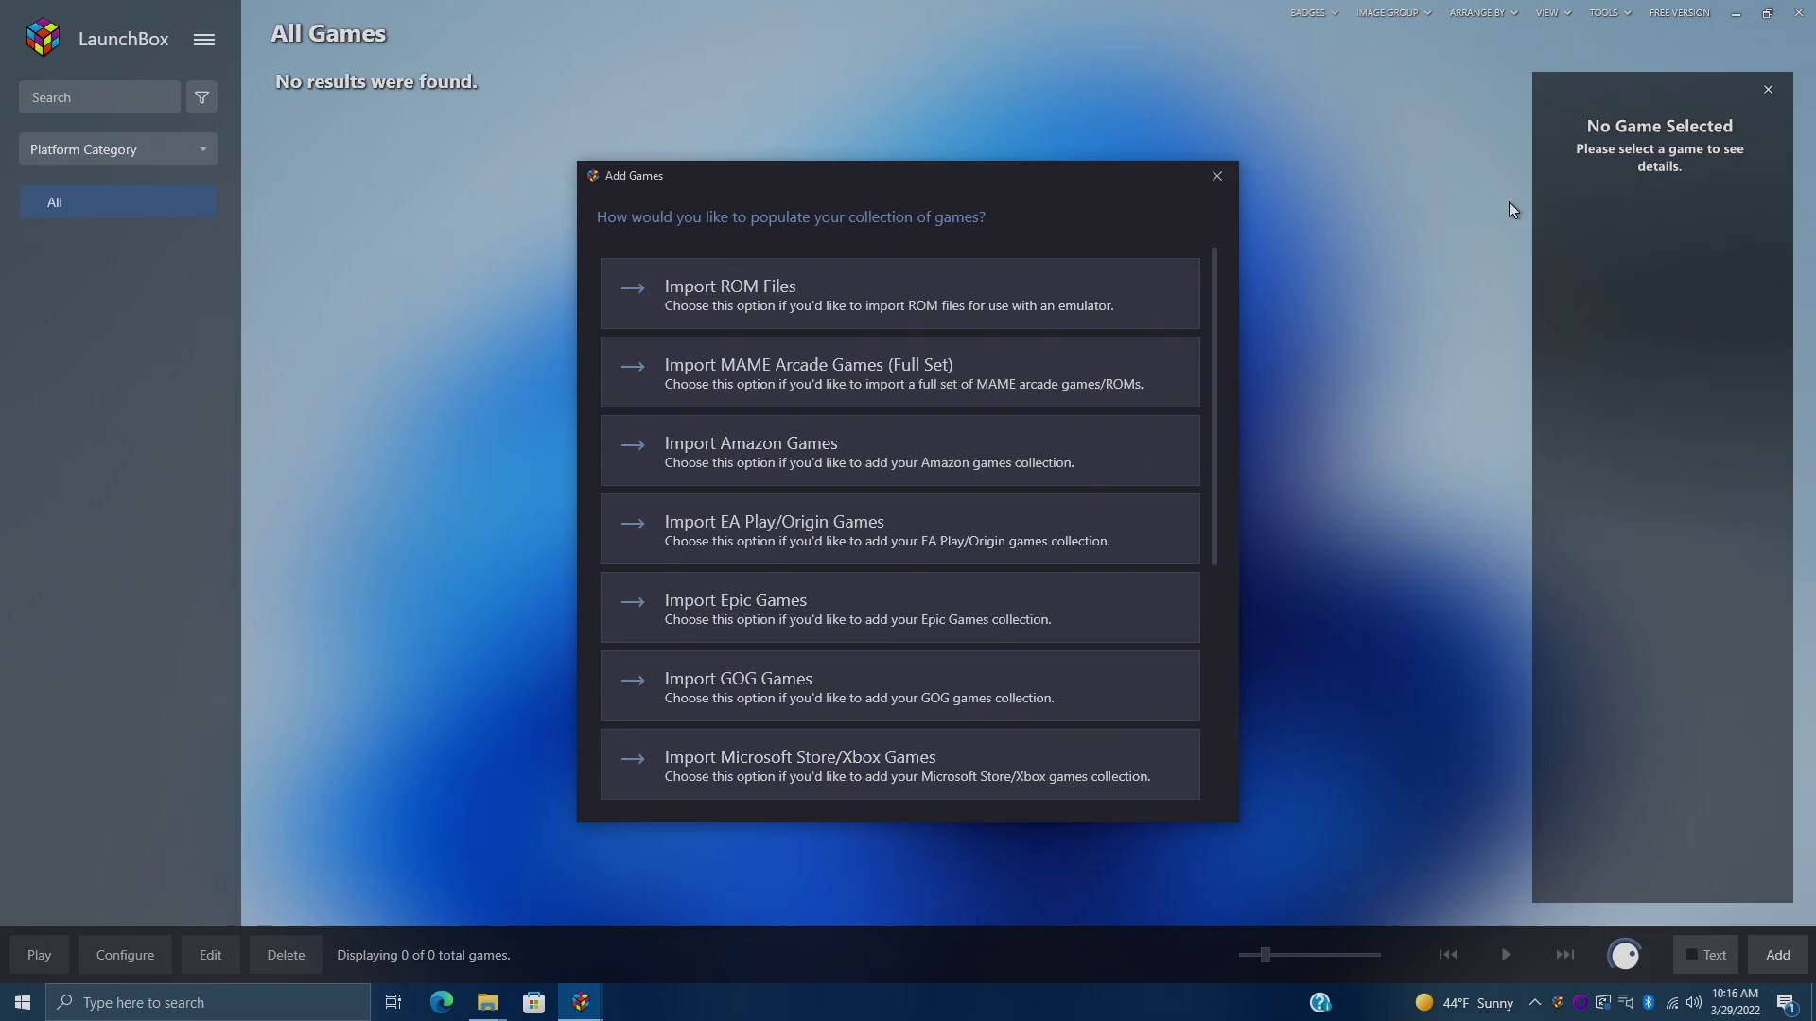
# - Close the new LaunchBox and browse to Downloads\New Drive\LaunchBox
pyautogui.click(1215, 175)
pyautogui.click(1801, 11)
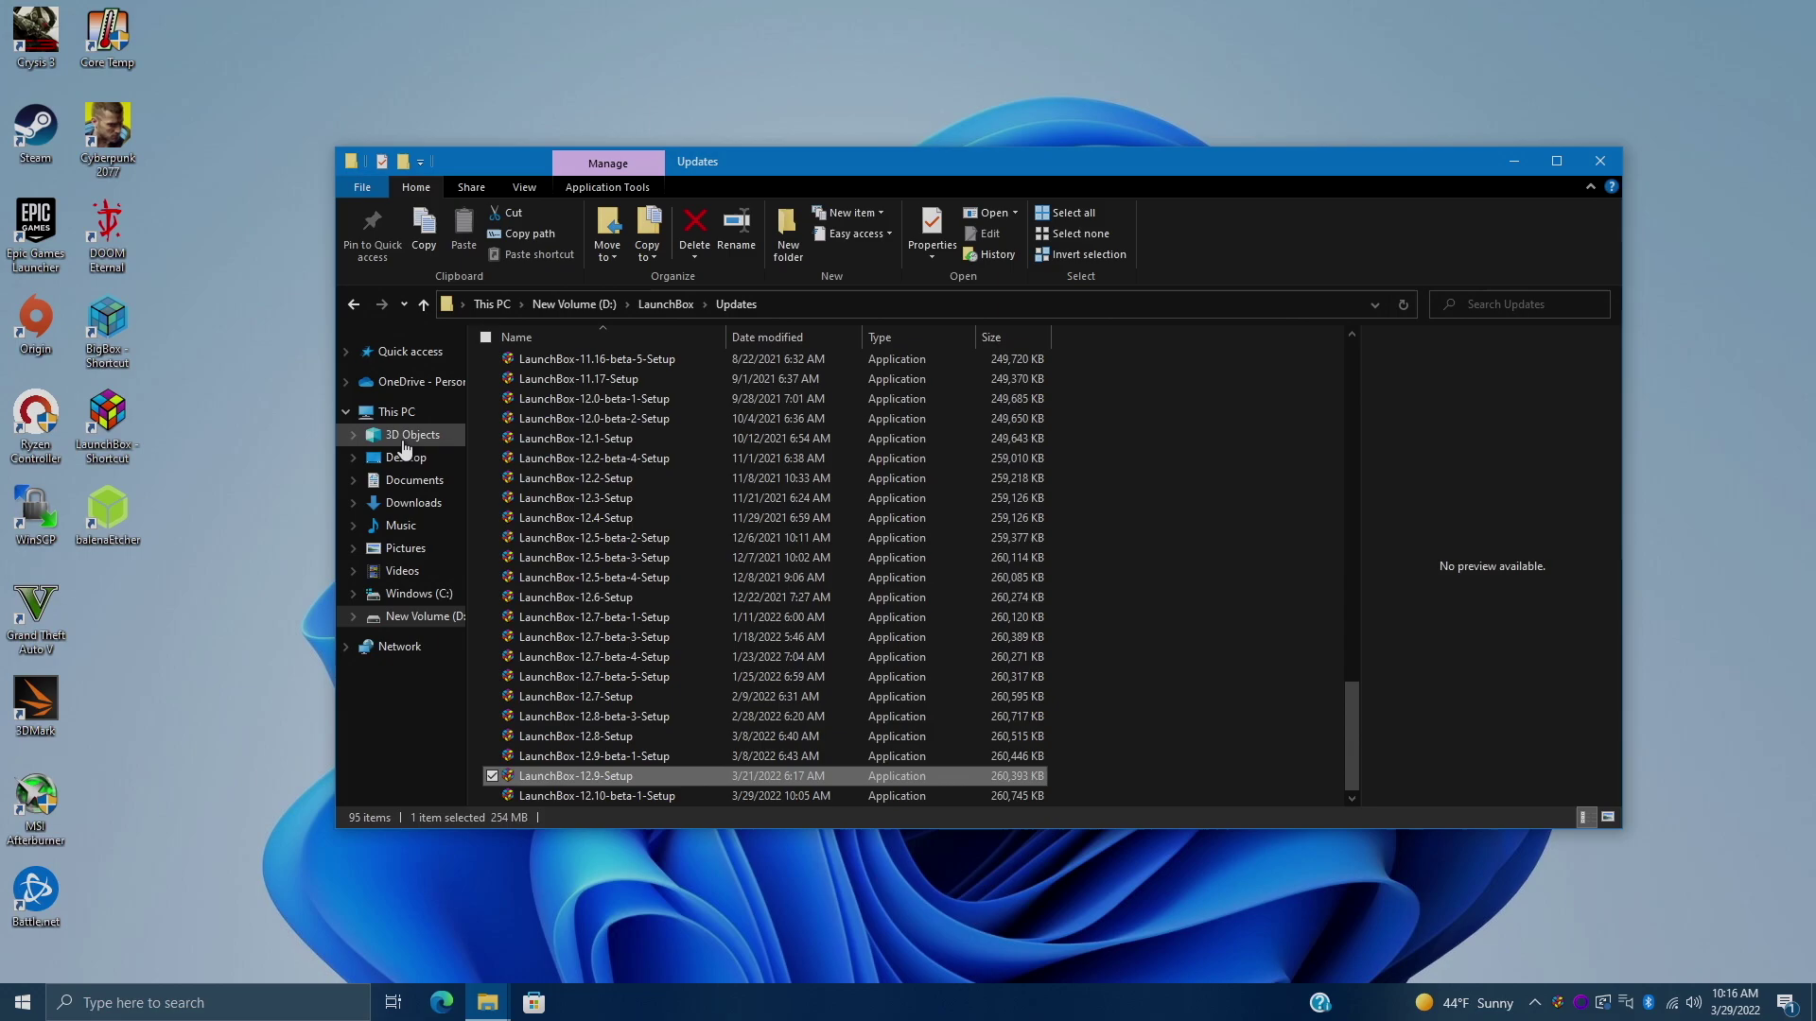
pyautogui.click(413, 504)
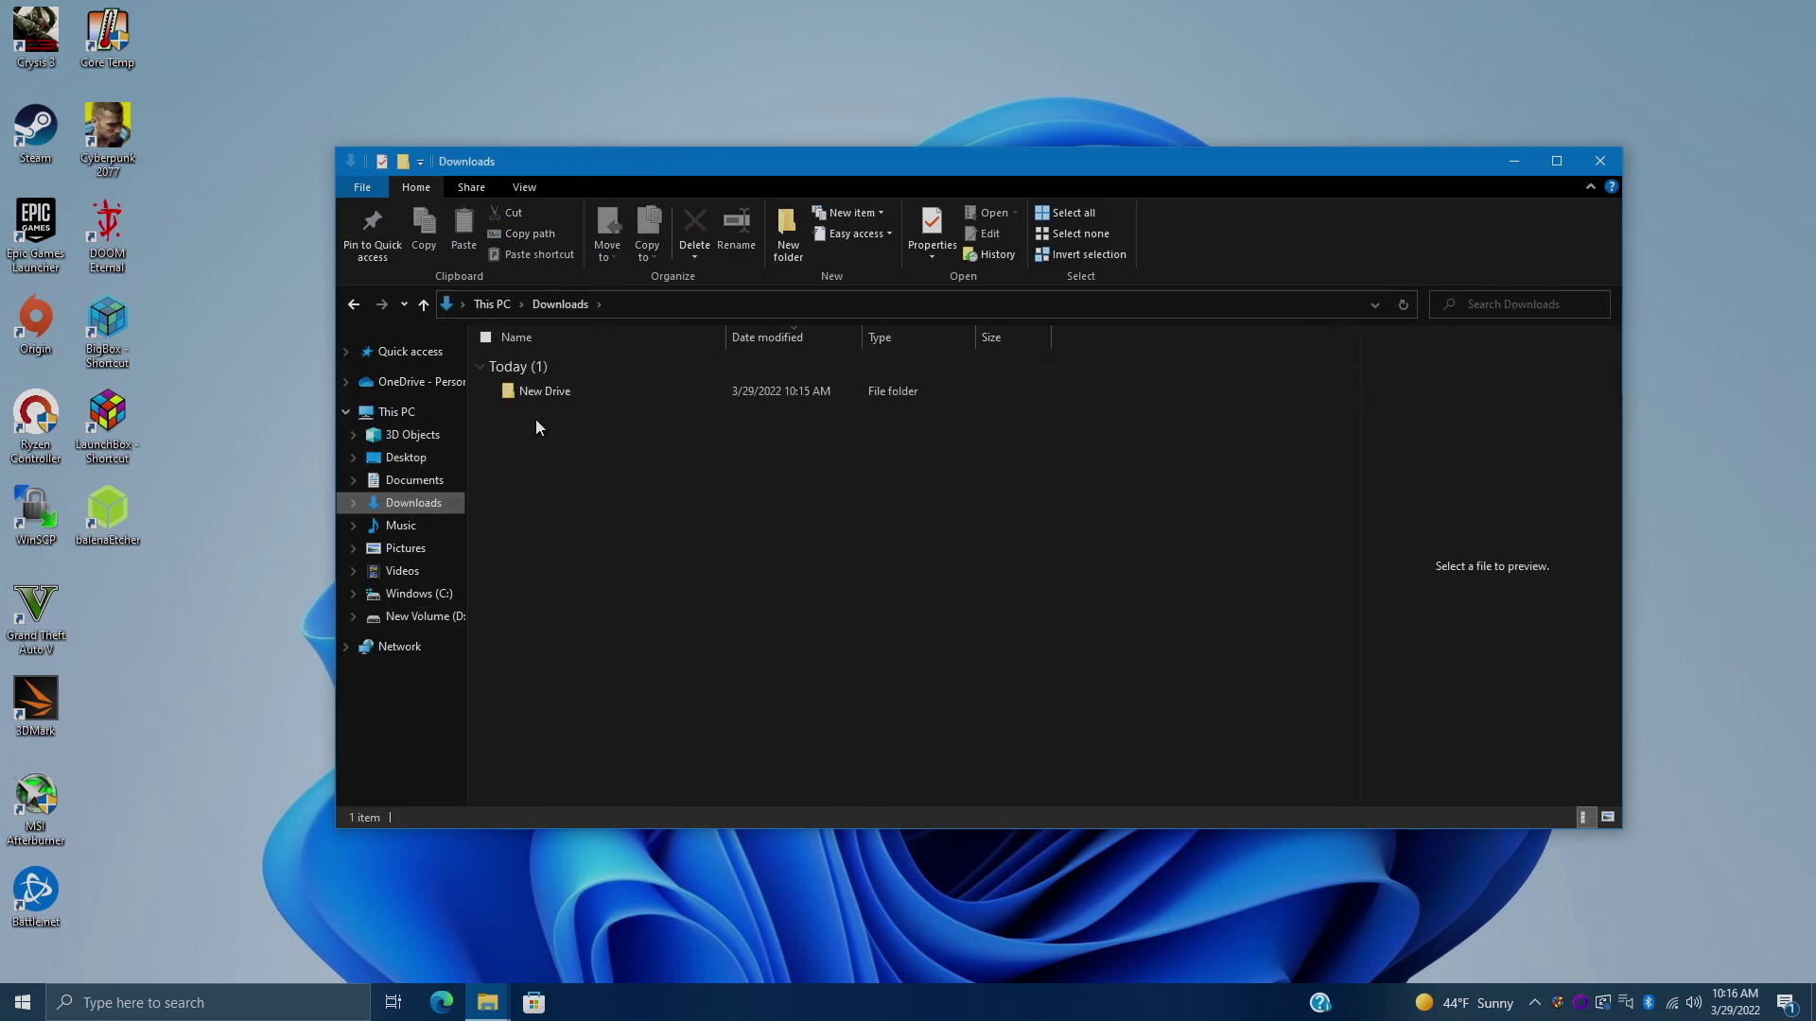
pyautogui.doubleClick(544, 392)
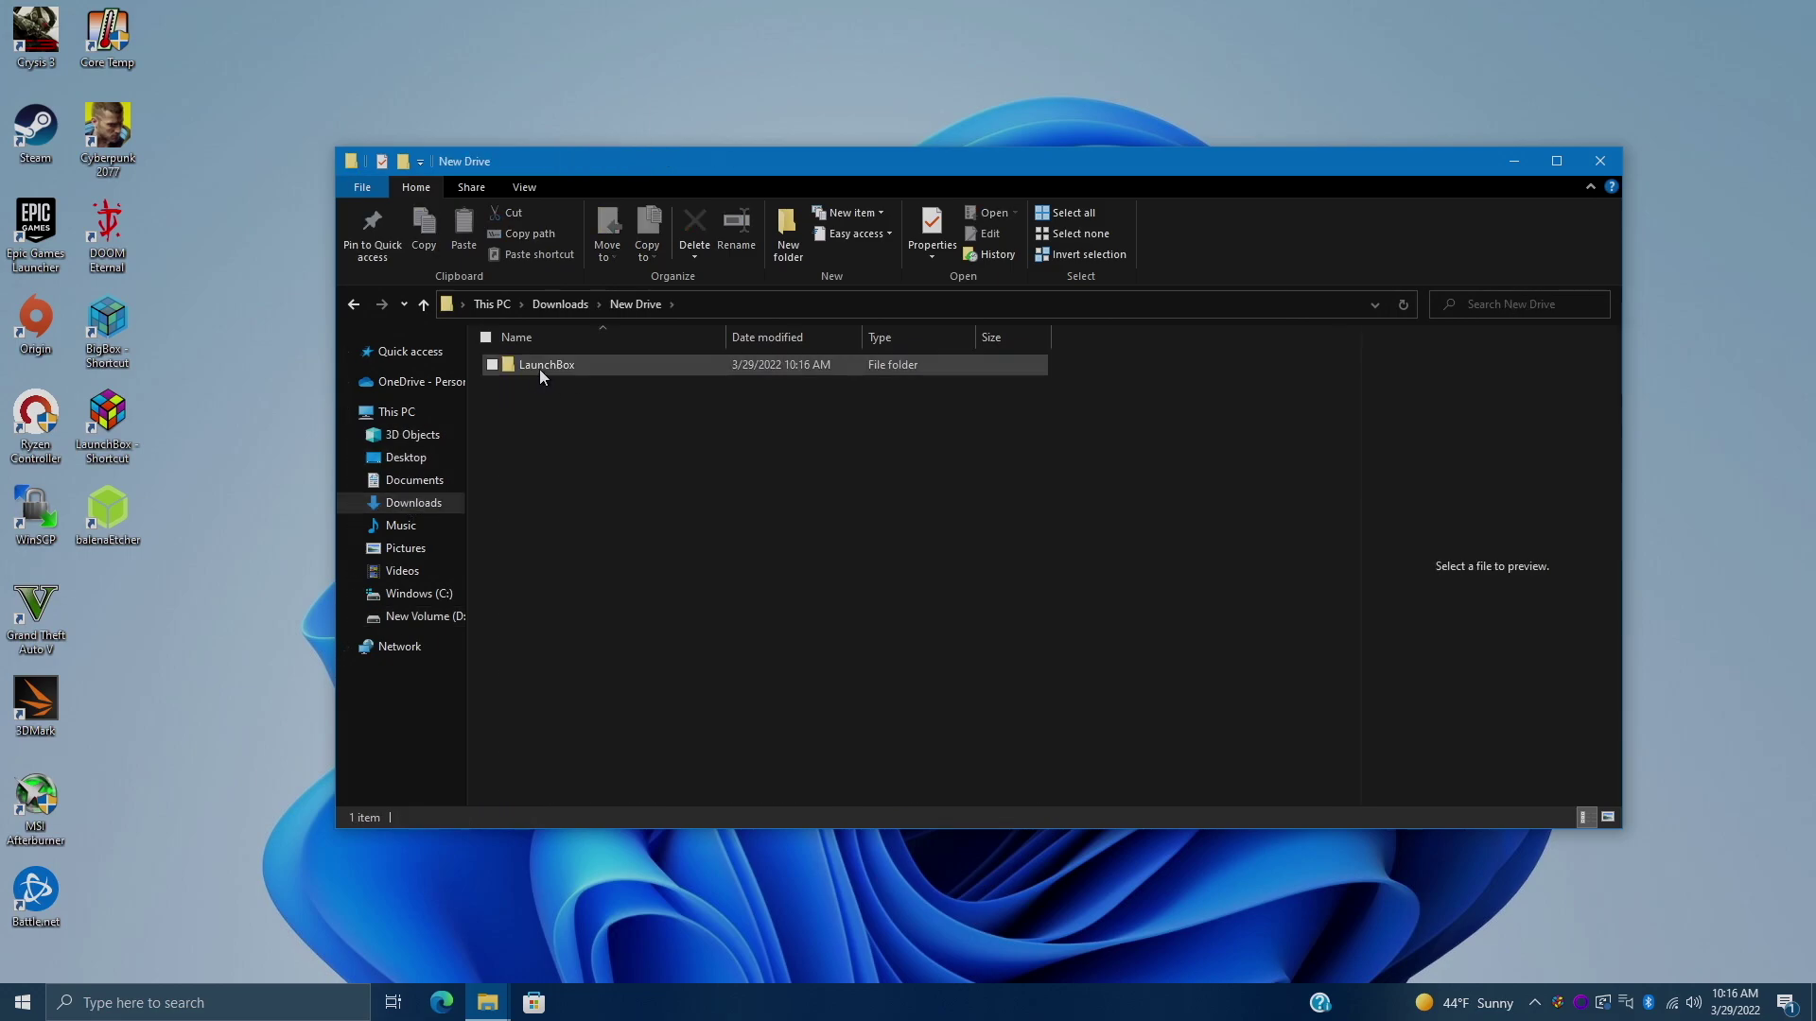
pyautogui.doubleClick(539, 369)
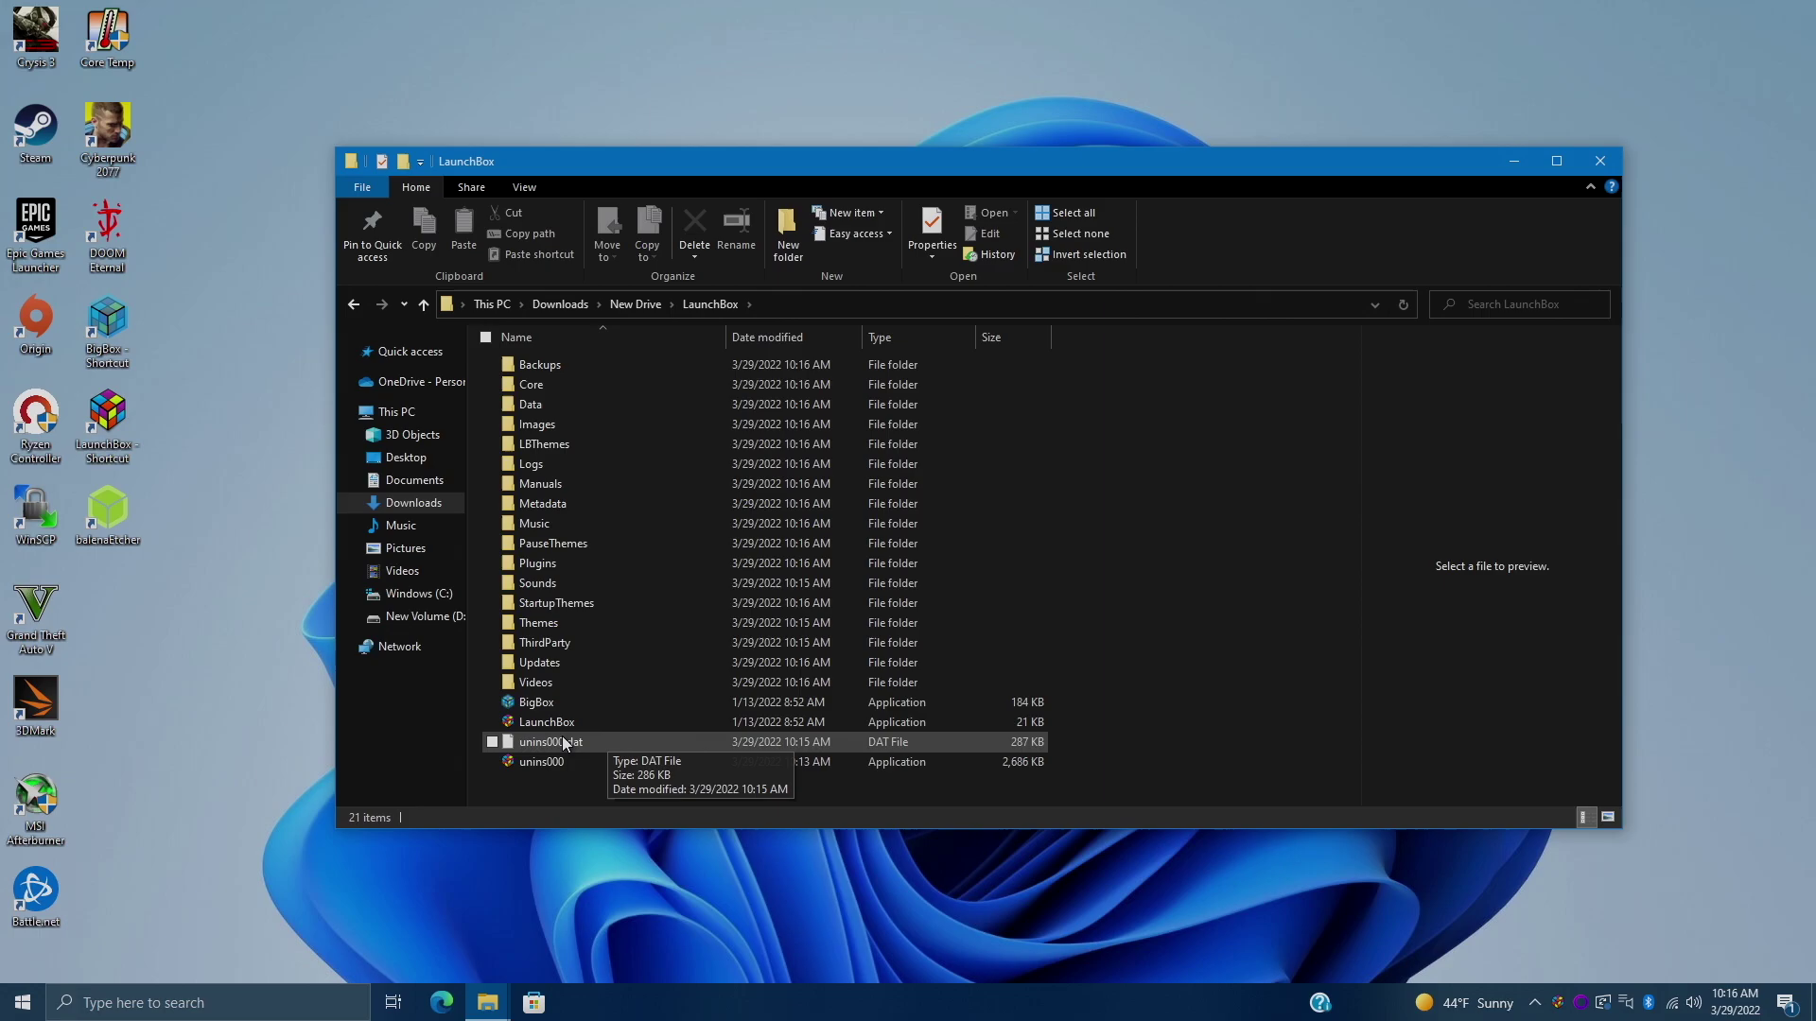
# - Run the freshly installed LaunchBox, then dismiss Add Games and close it
pyautogui.doubleClick(614, 723)
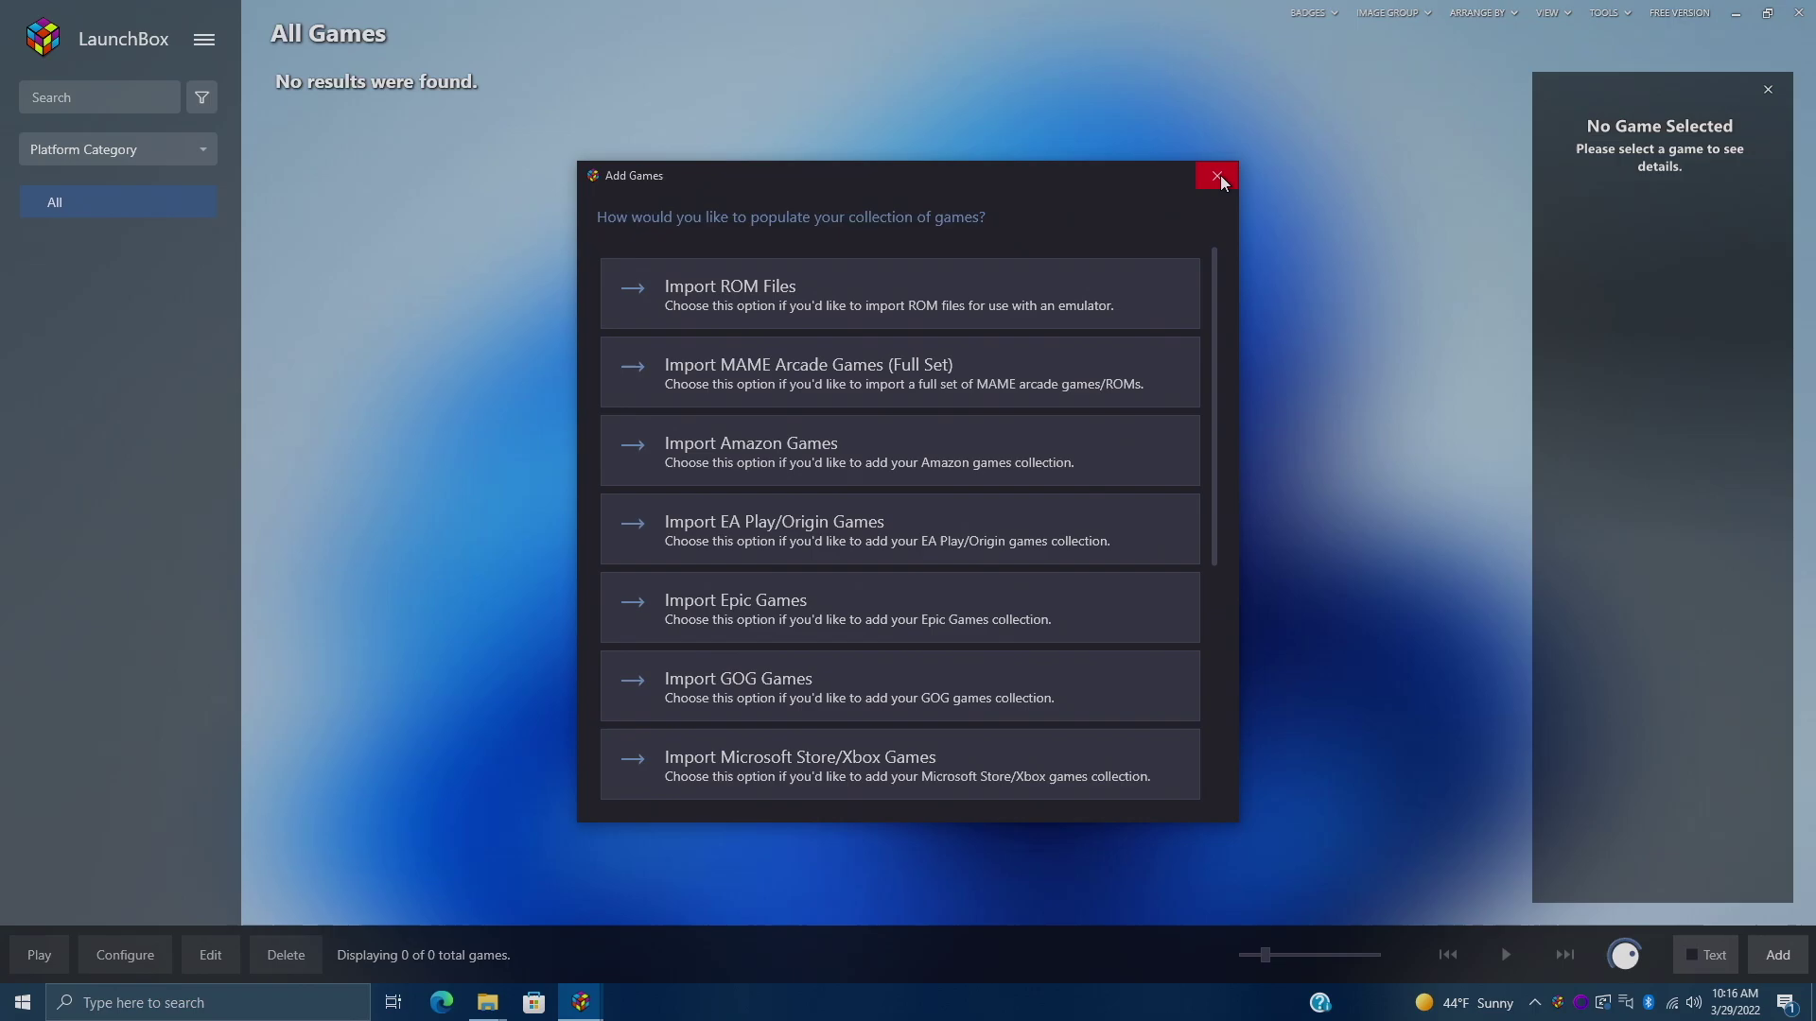
pyautogui.click(1220, 181)
pyautogui.click(1798, 14)
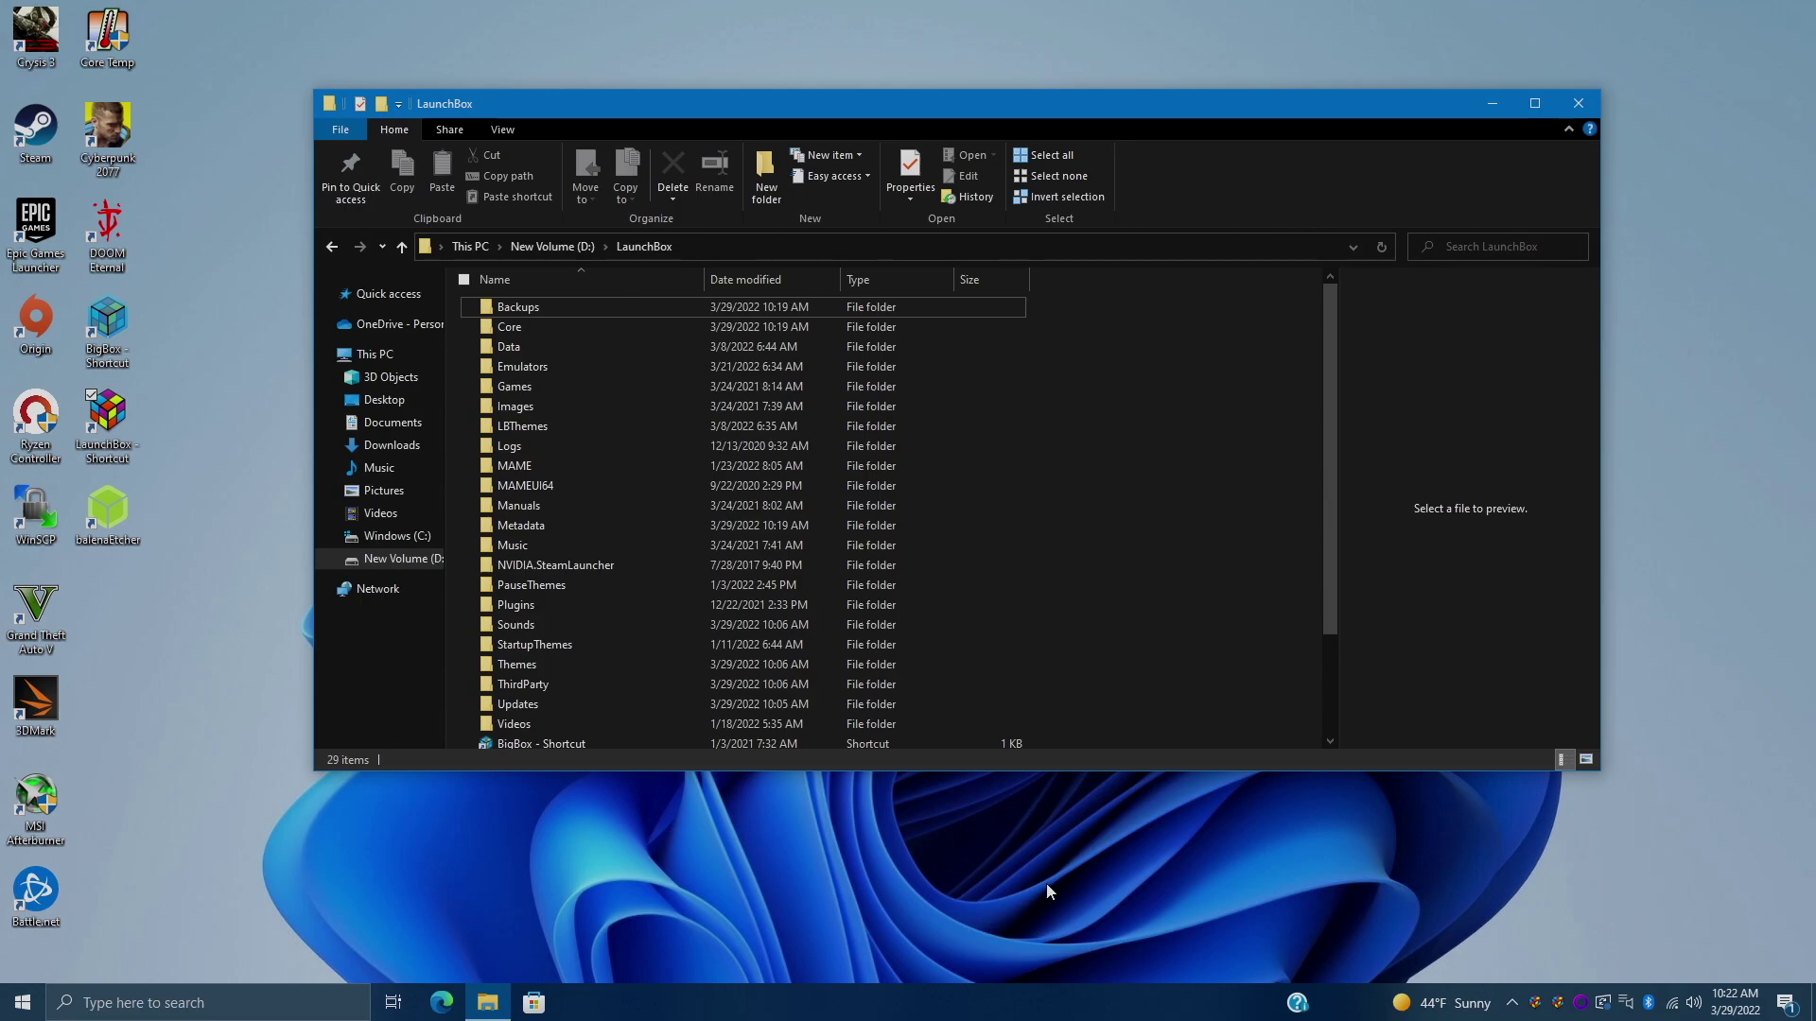
# - Open the Updates folder, then relaunch the existing D: LaunchBox with its 5122-game library
pyautogui.doubleClick(523, 705)
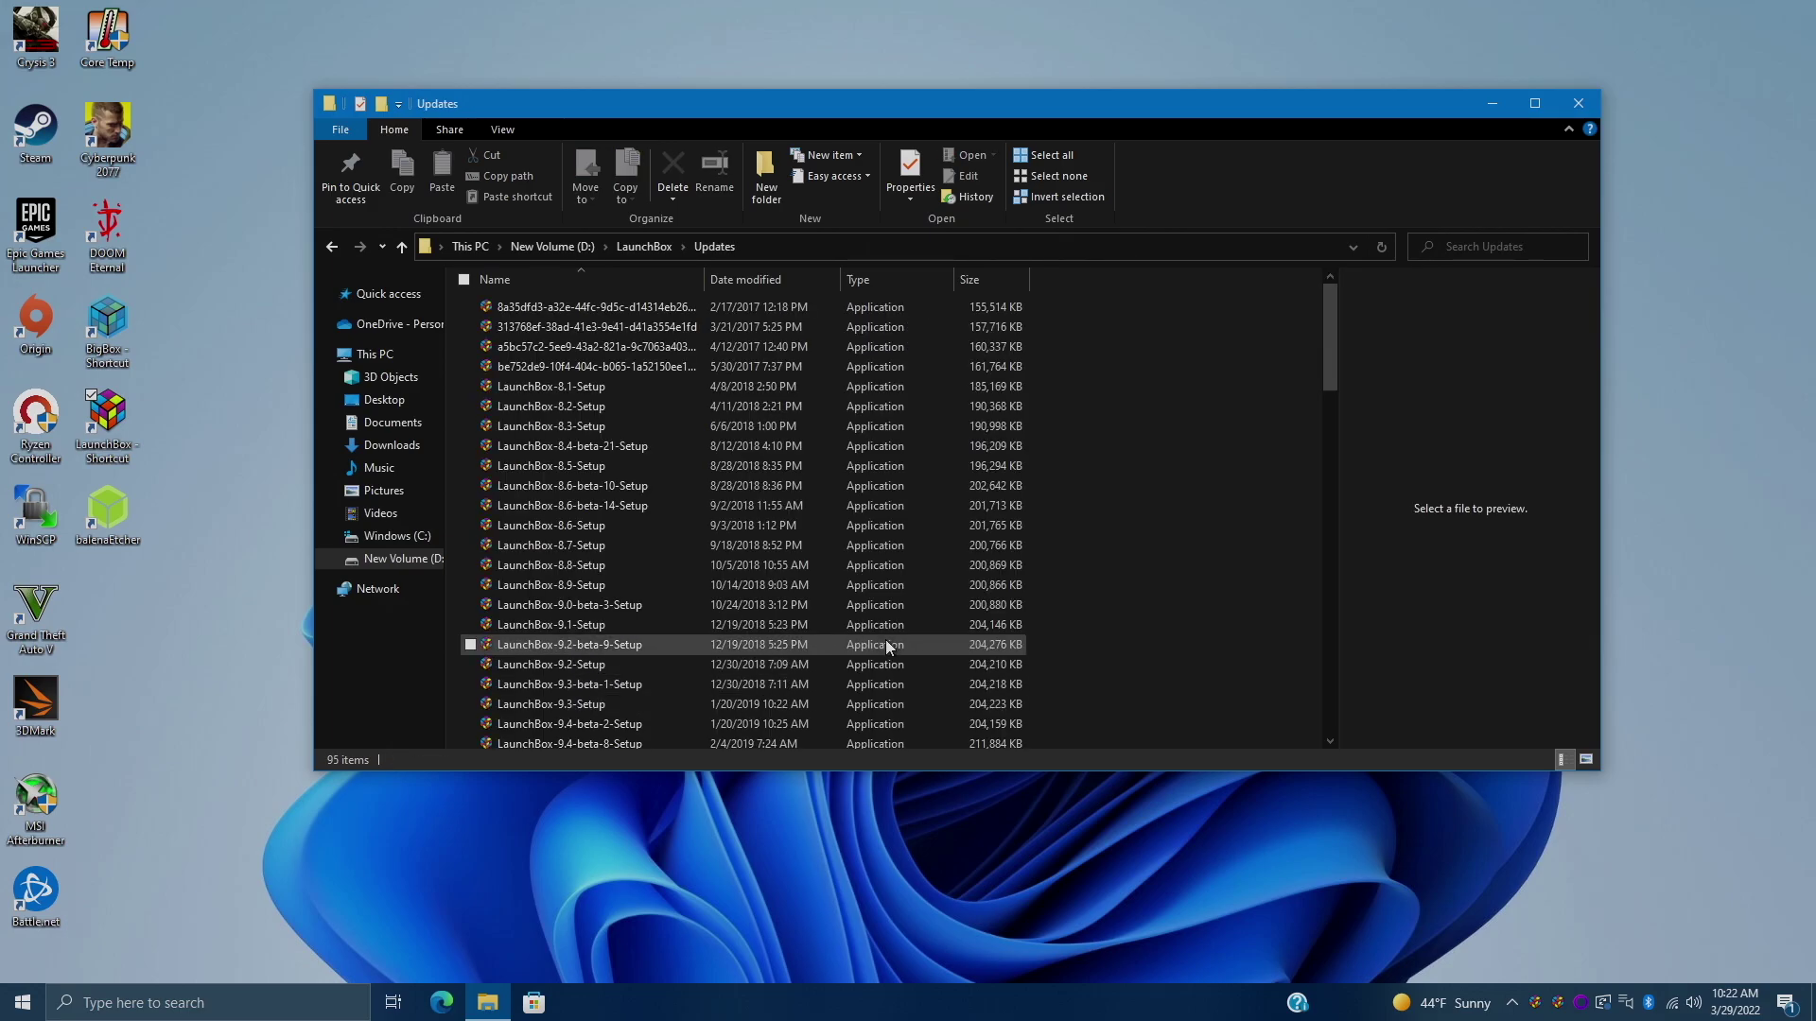
pyautogui.scroll(-3, 869, 646)
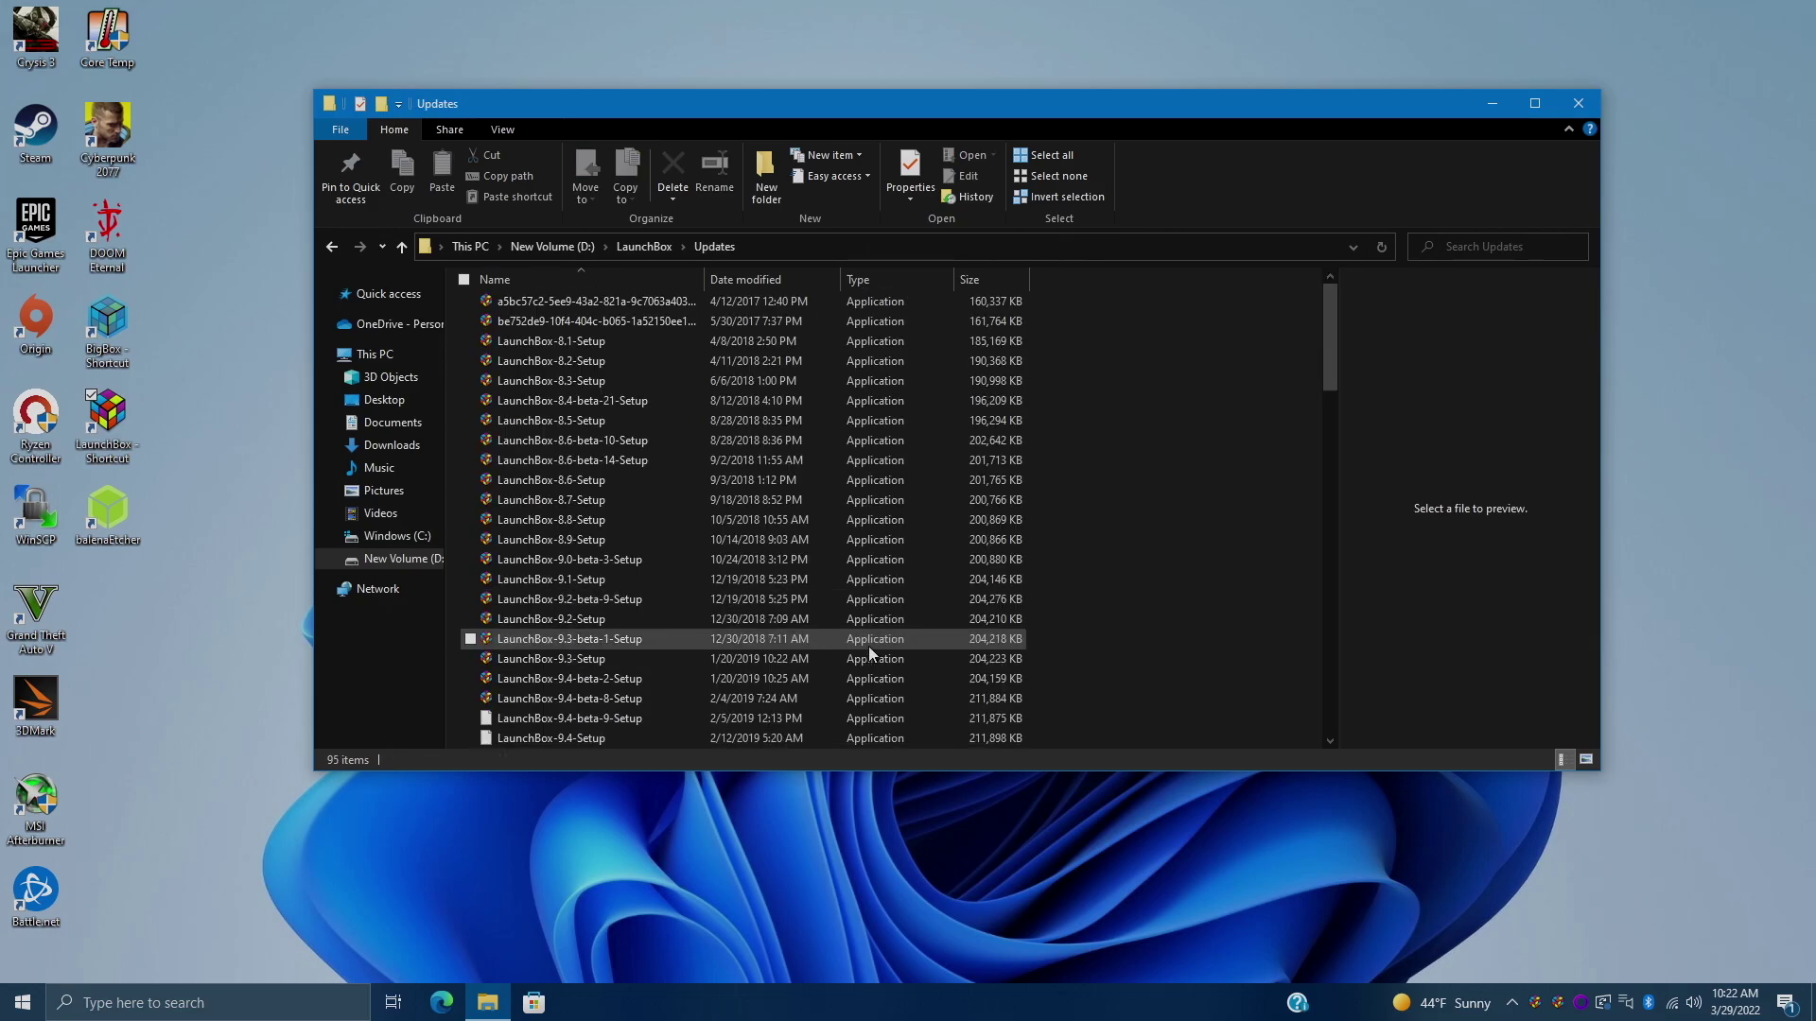
pyautogui.scroll(-6, 868, 646)
pyautogui.scroll(-6, 868, 651)
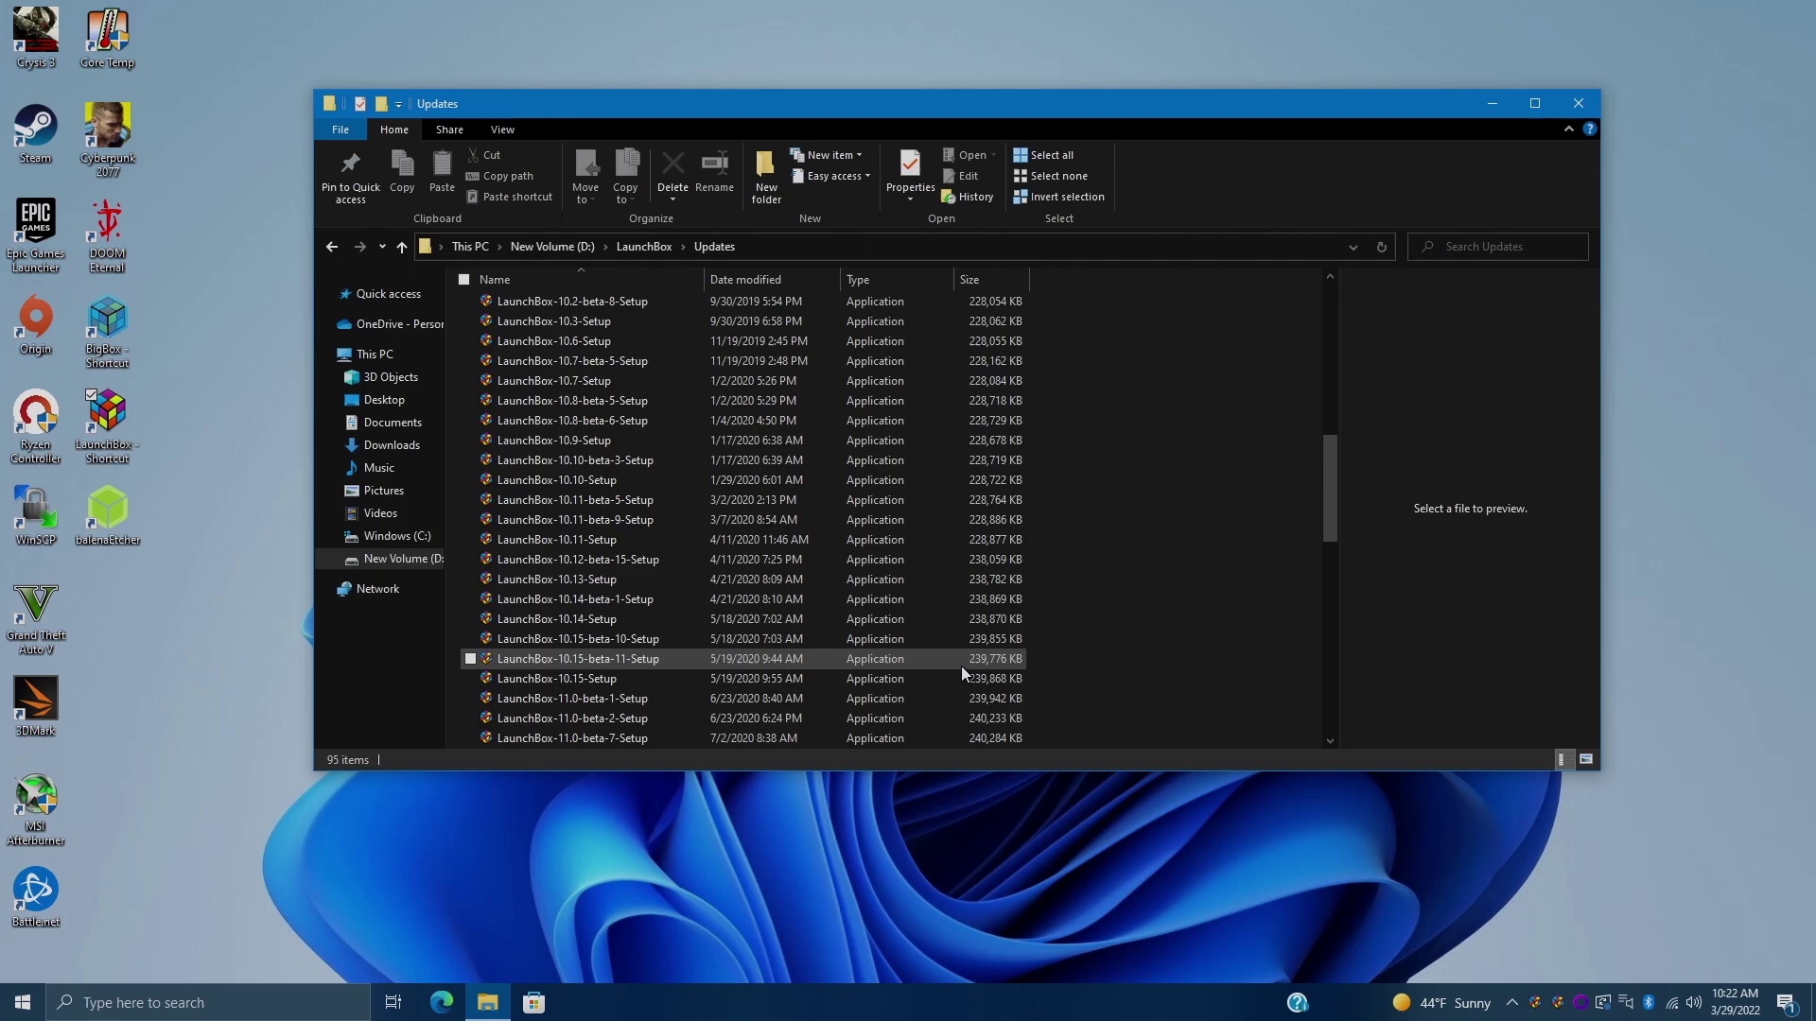
pyautogui.doubleClick(123, 419)
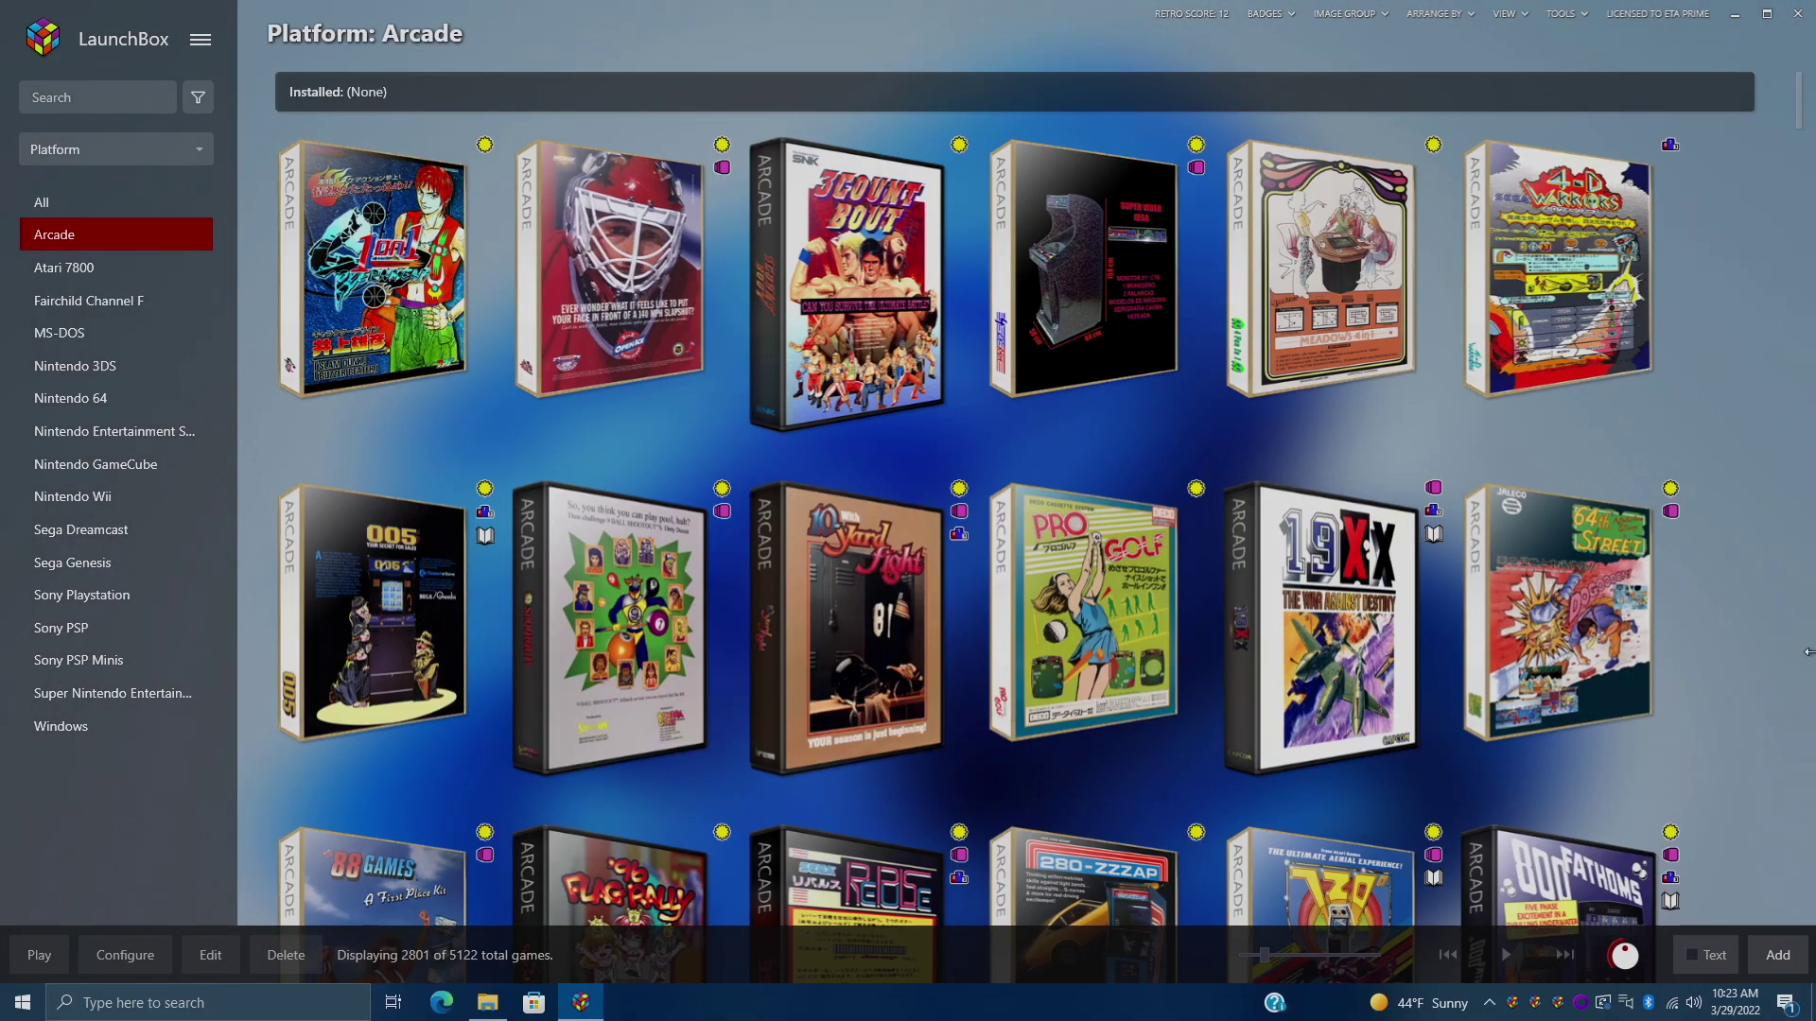
# - Check that Help > About shows version 12.10-beta-1, then close LaunchBox
pyautogui.click(201, 41)
pyautogui.moveTo(45, 202)
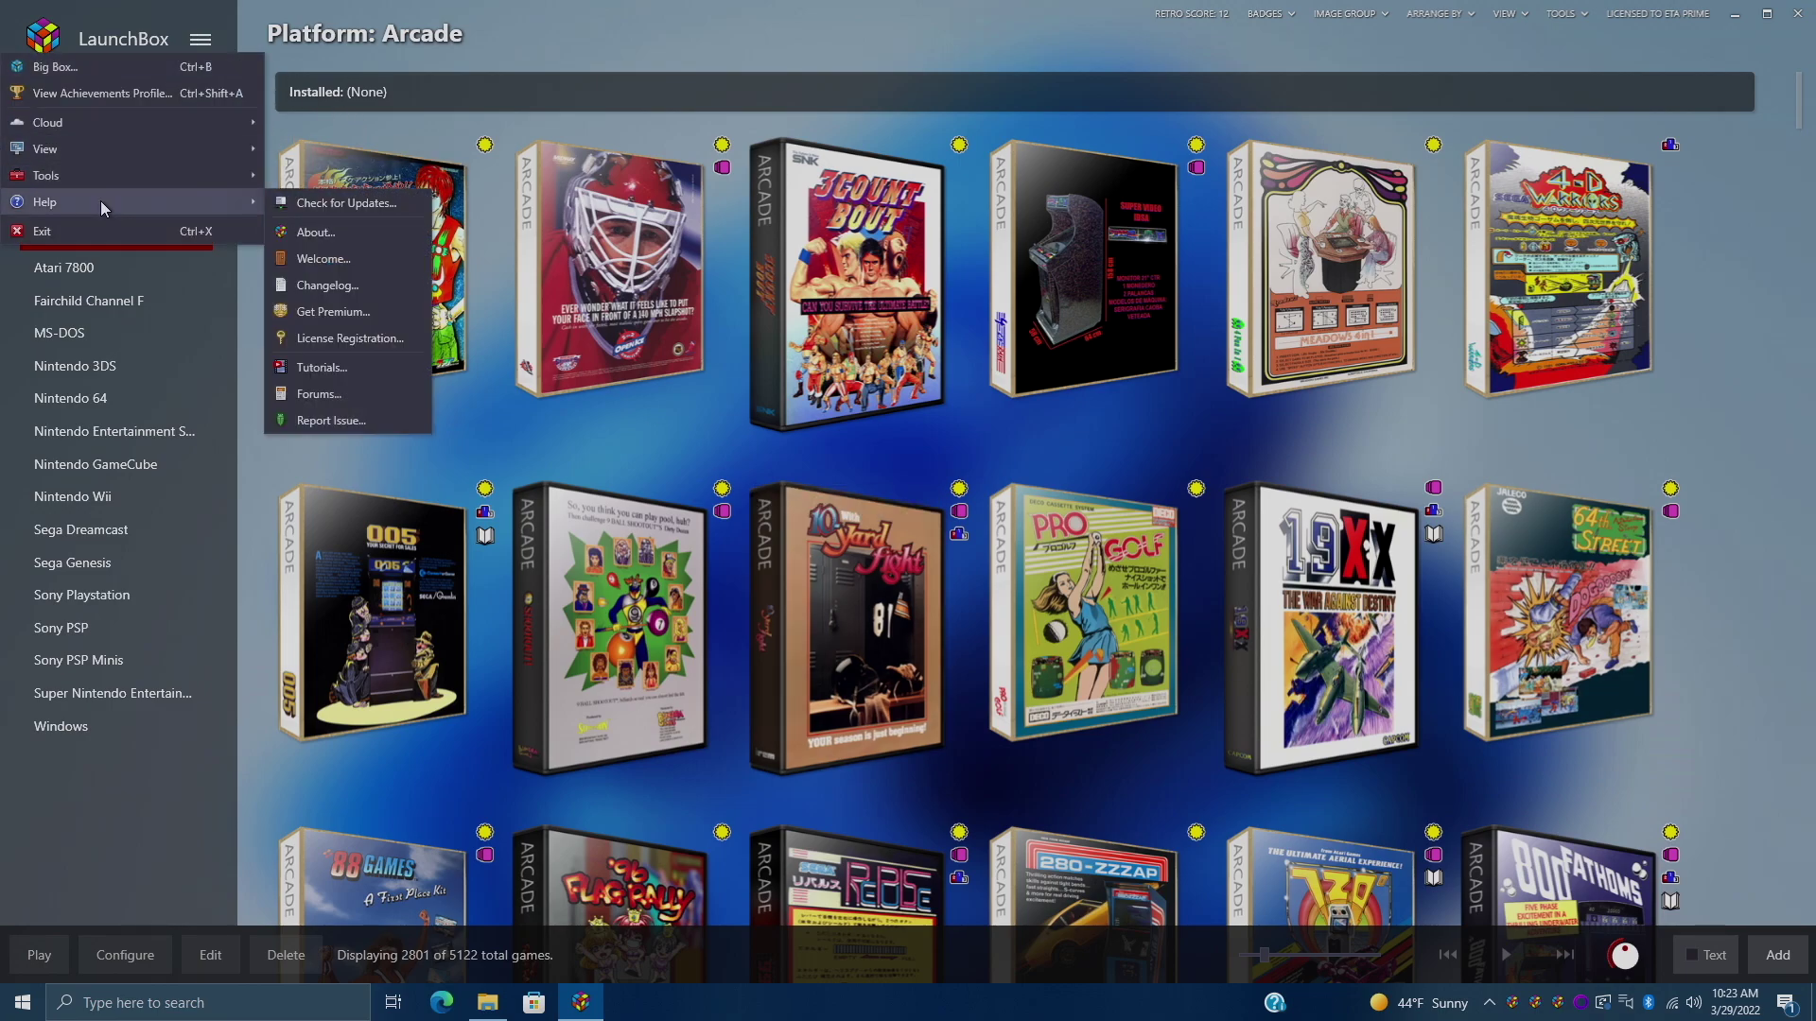
pyautogui.click(312, 233)
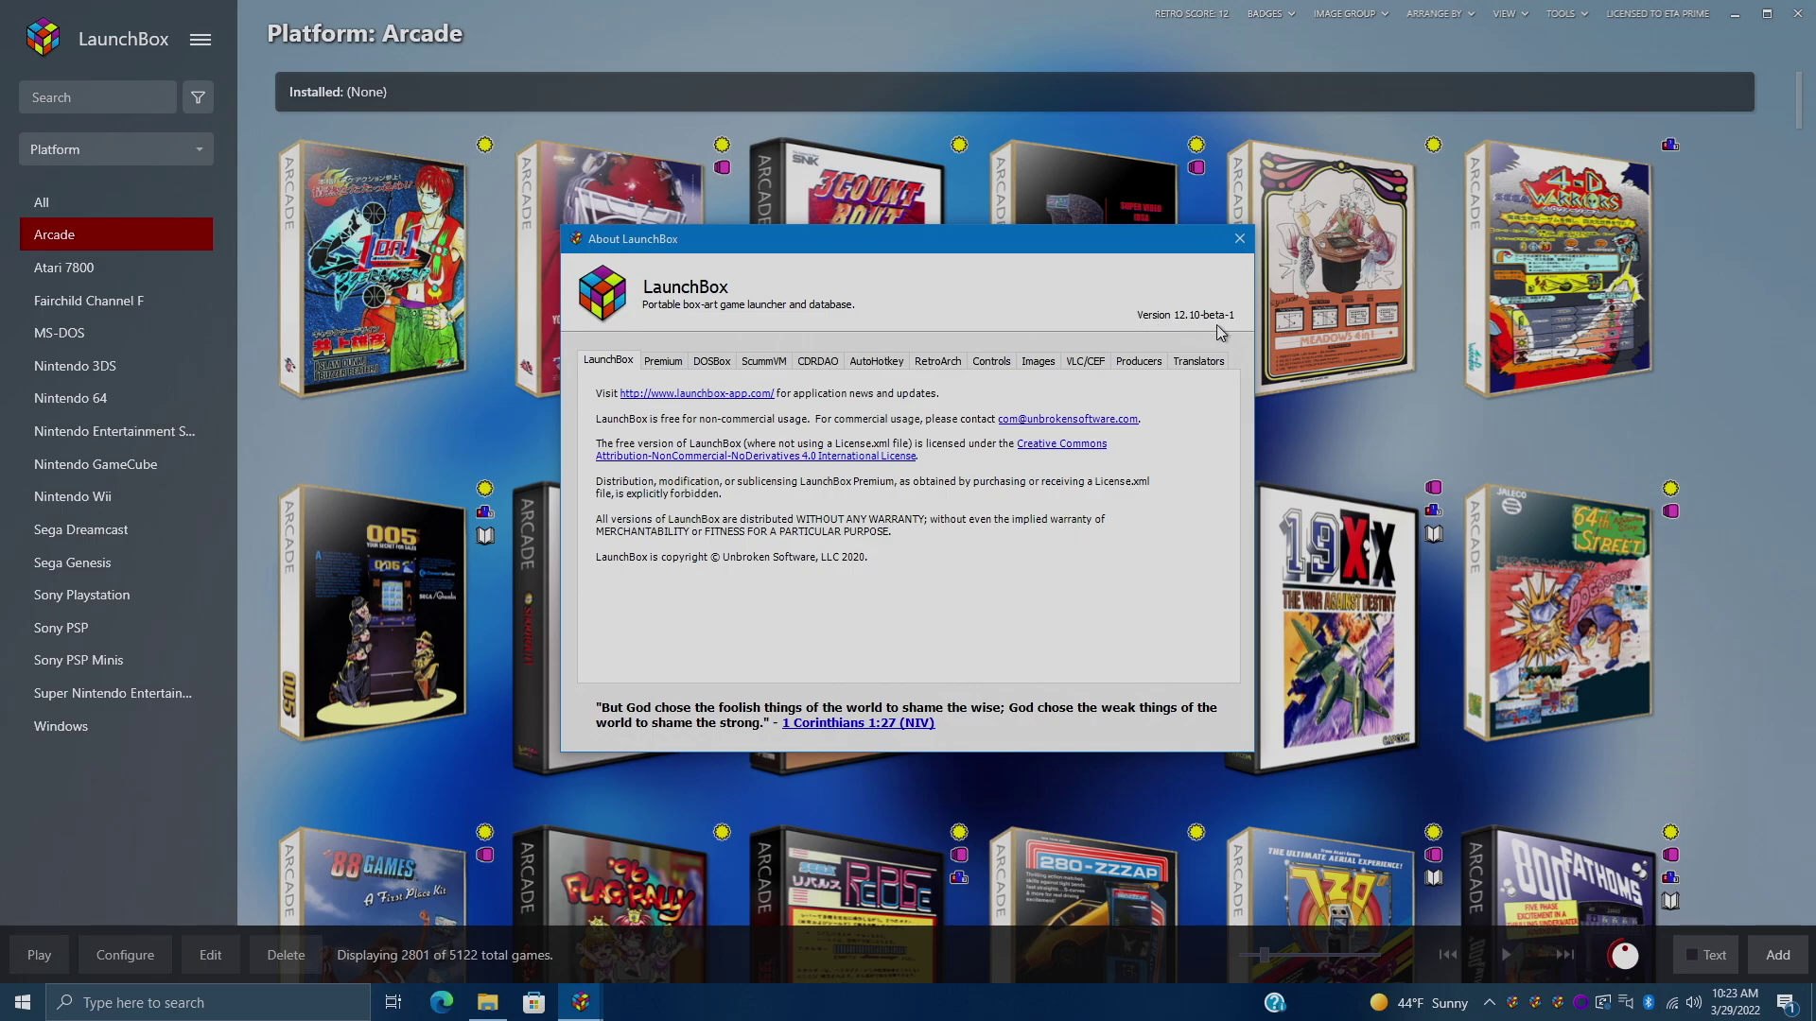
pyautogui.click(1240, 242)
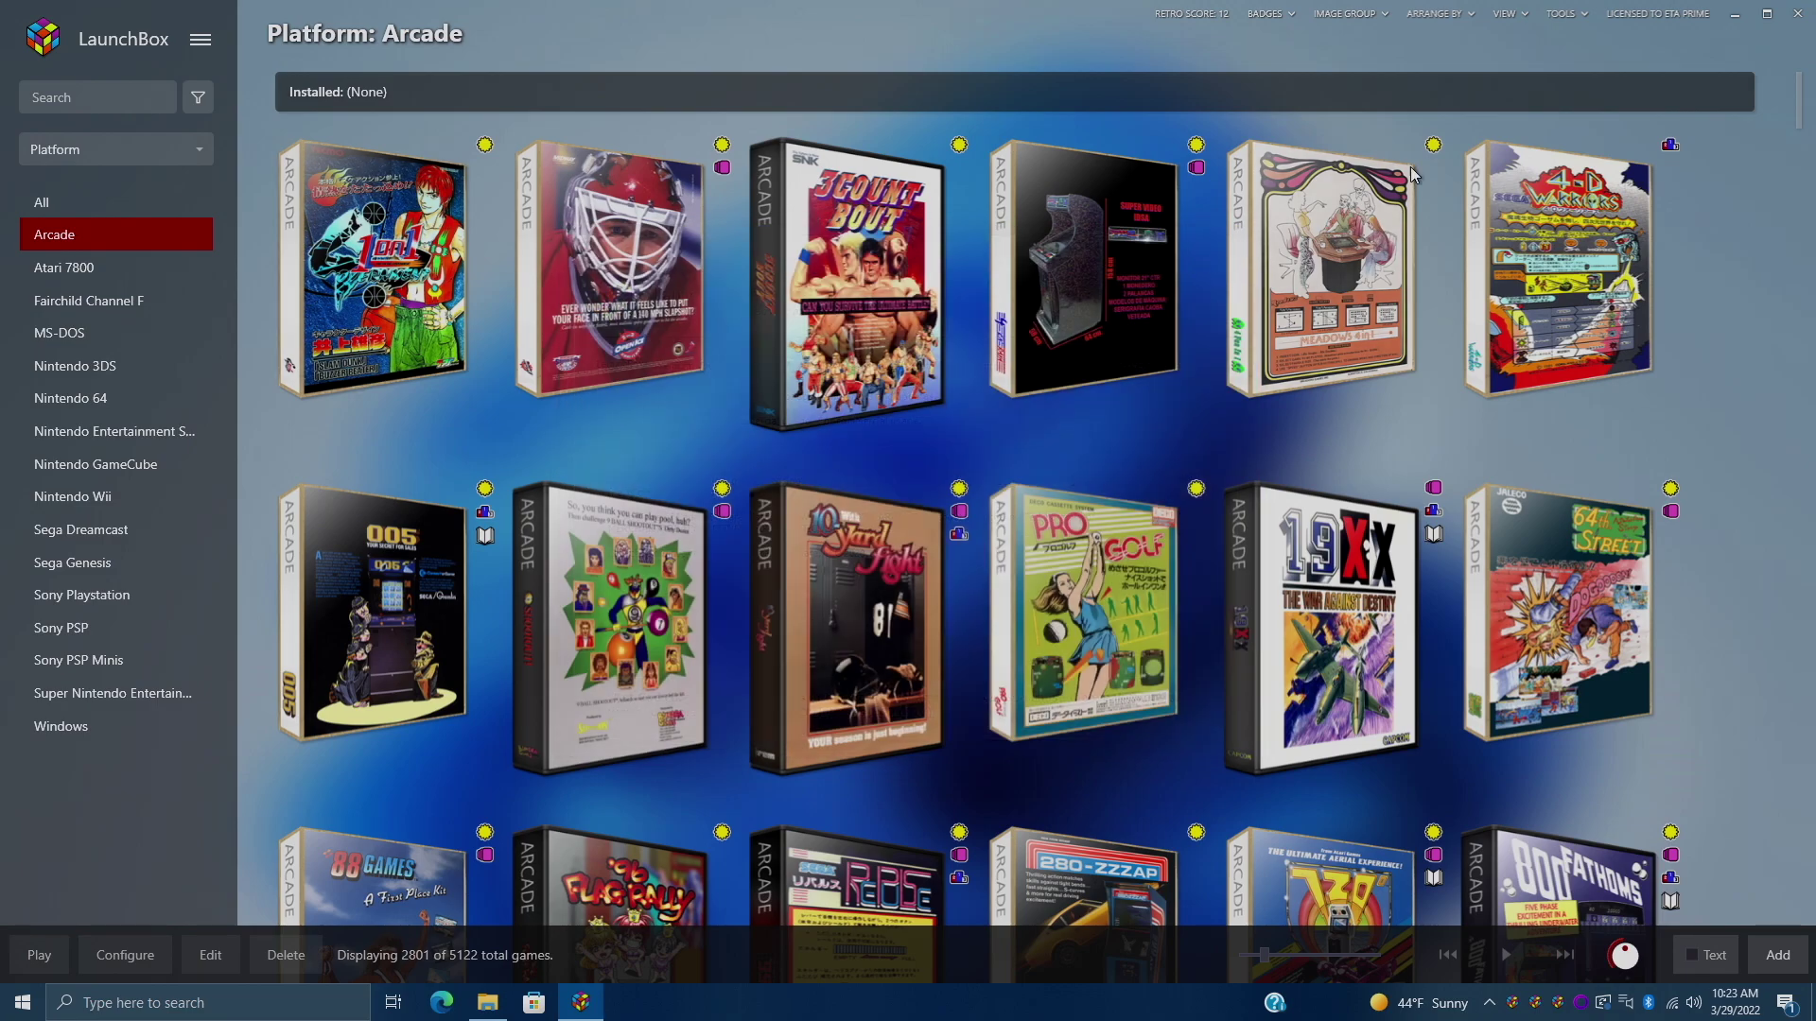
pyautogui.click(1798, 17)
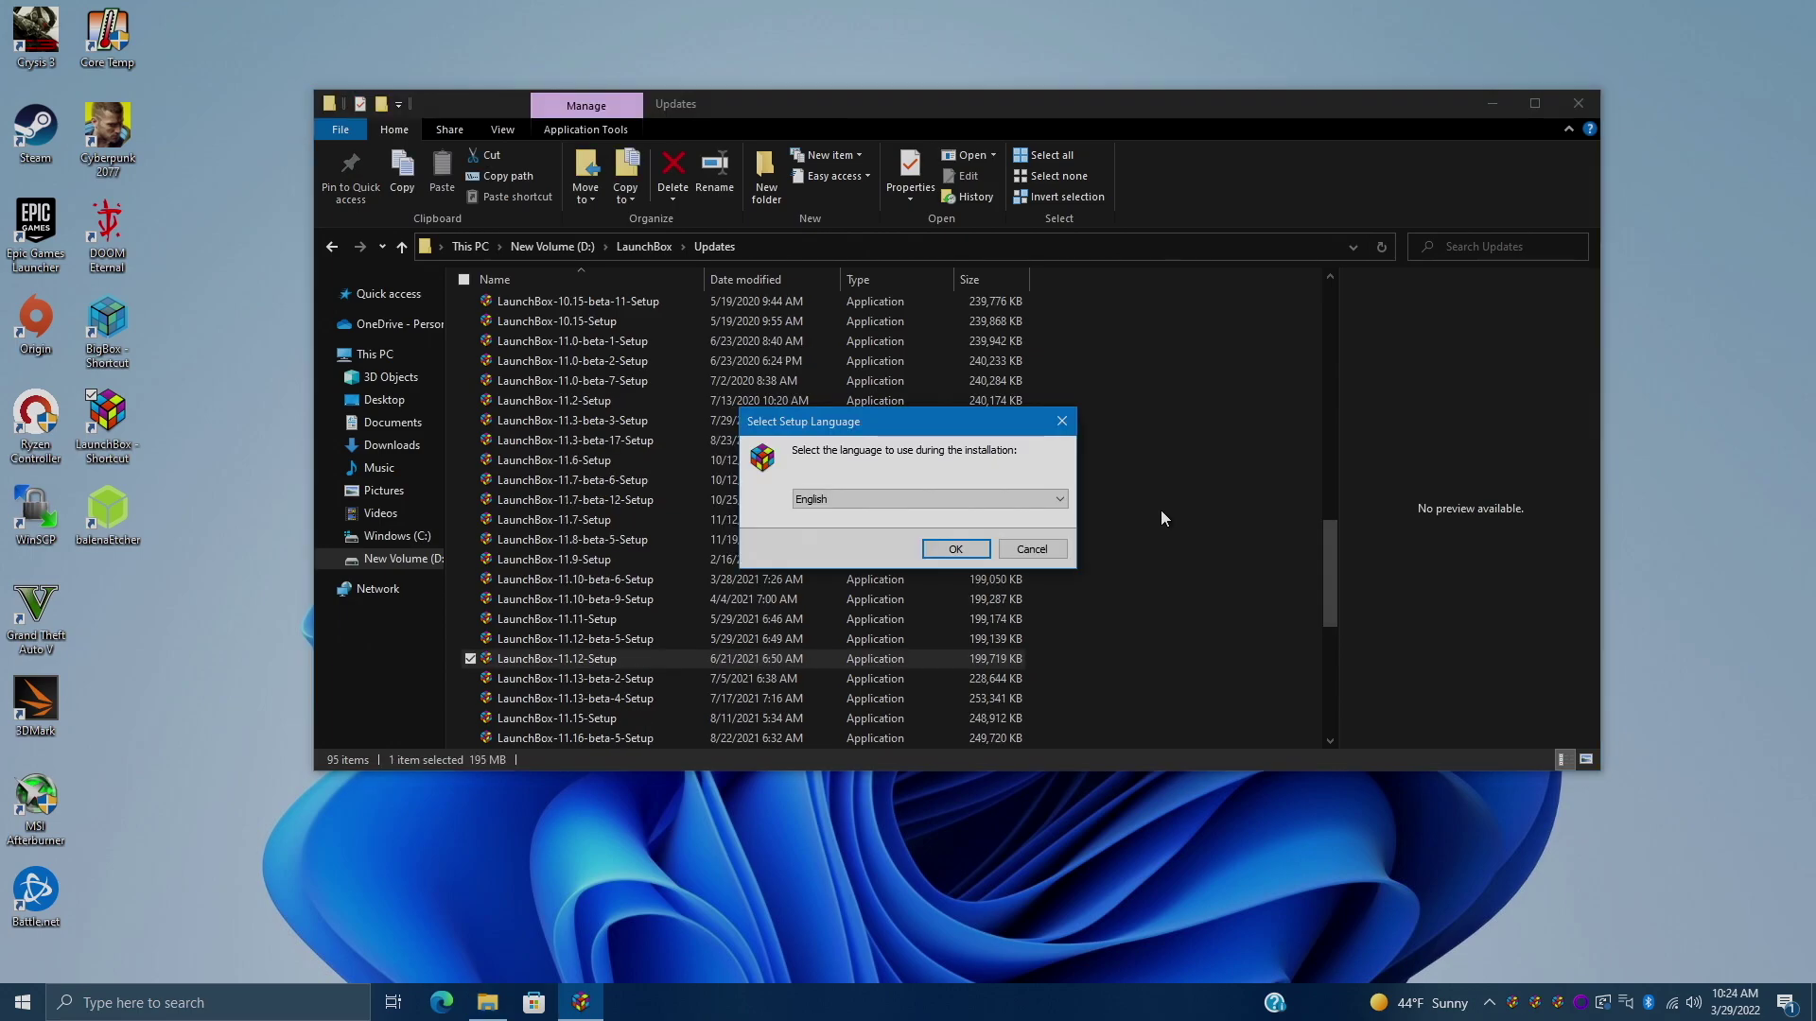
# - Run the 11.12 setup in English, accept its license, and reach the destination page
pyautogui.click(963, 556)
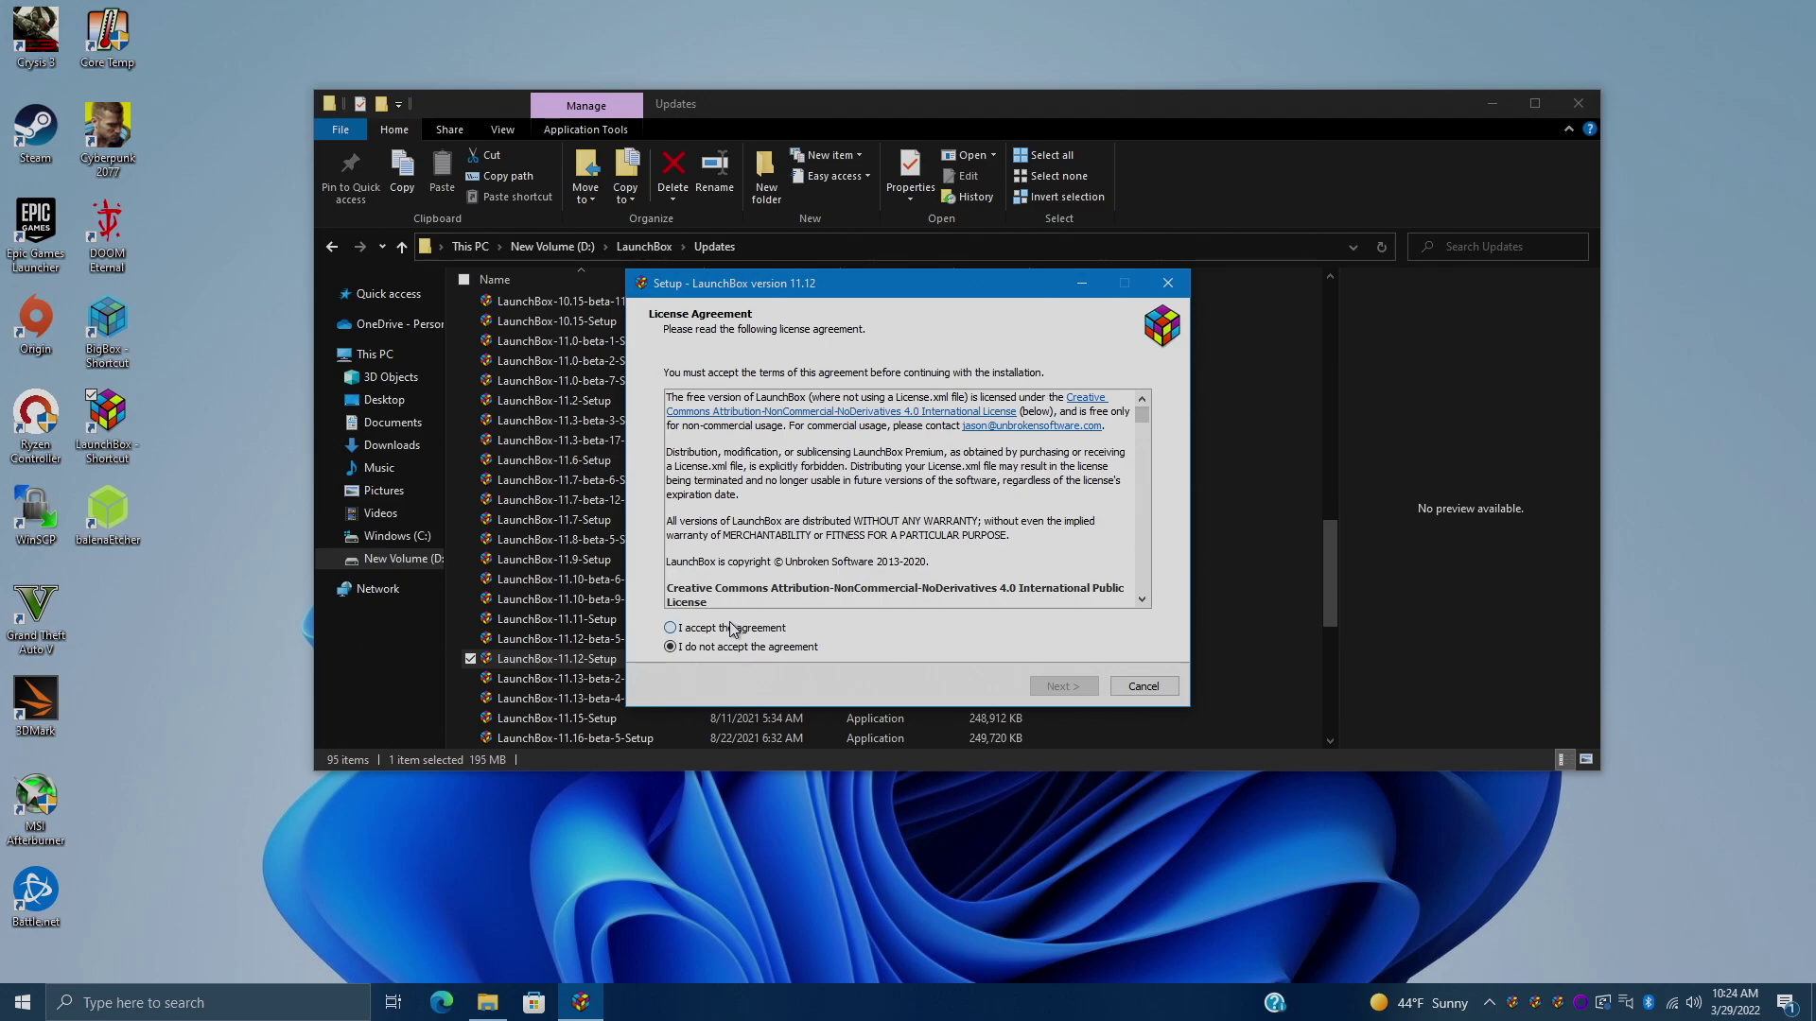
pyautogui.click(735, 628)
pyautogui.click(1063, 686)
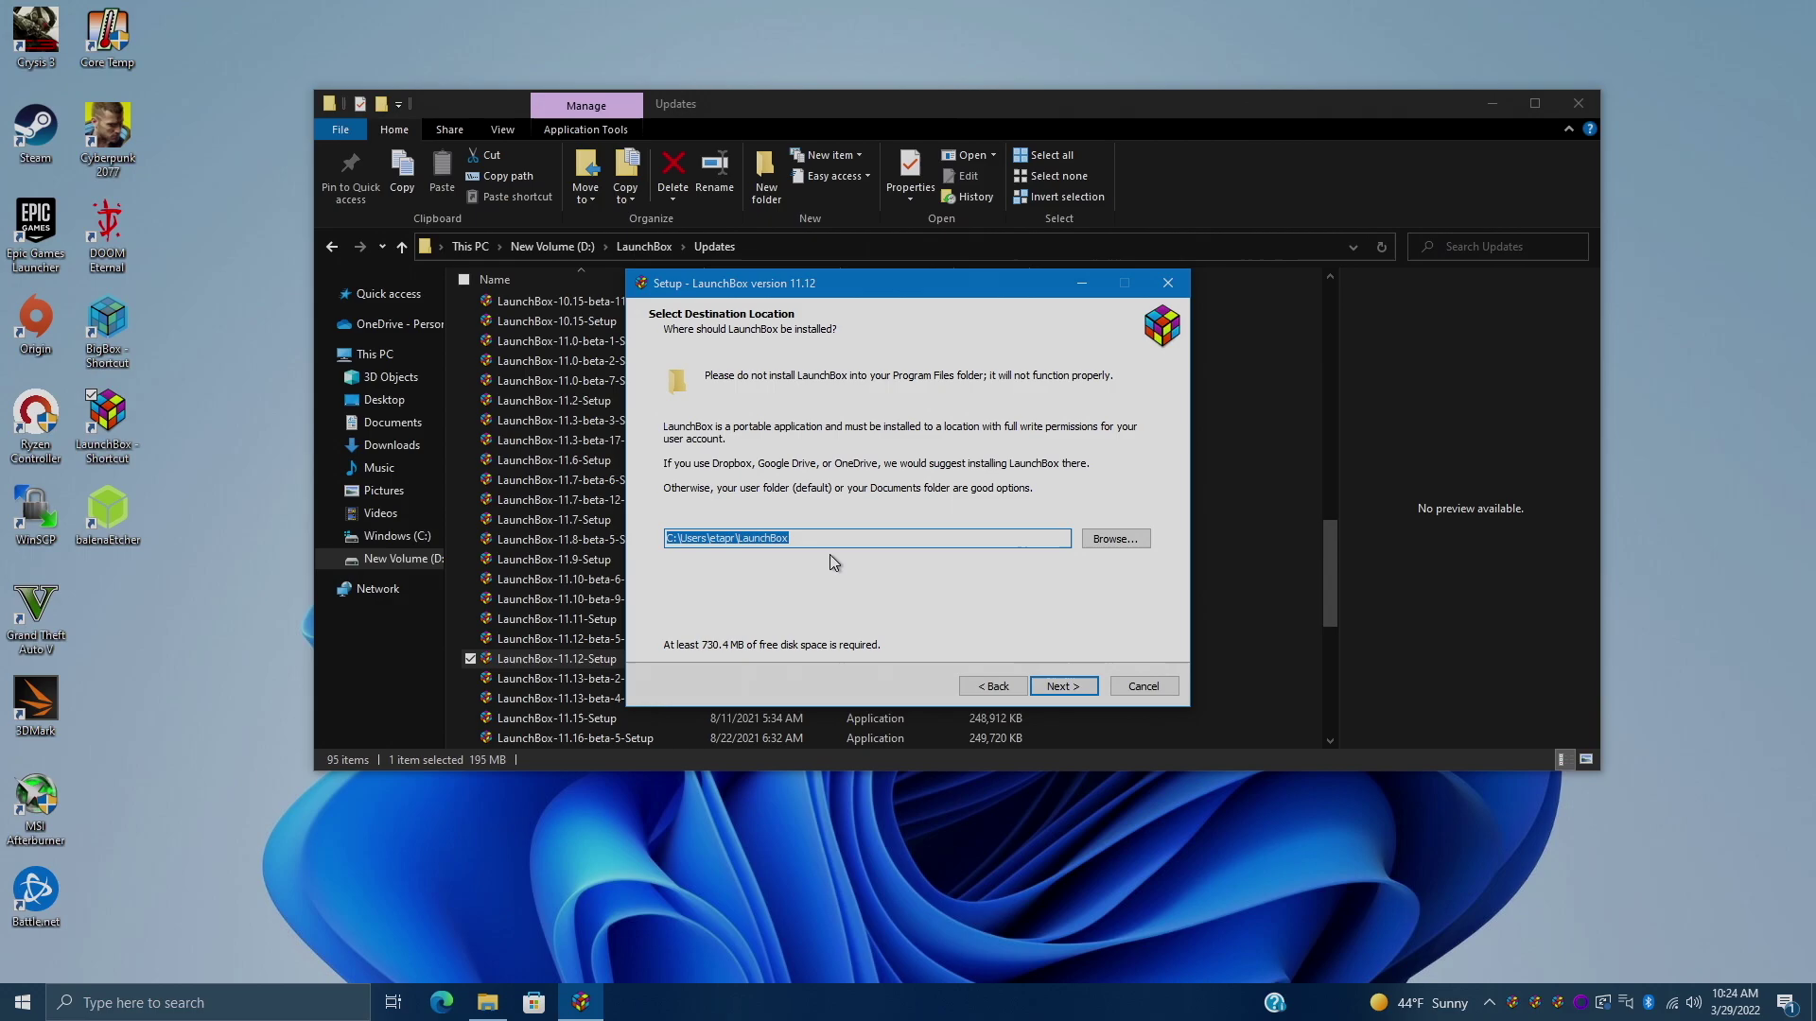
pyautogui.press('Tab')
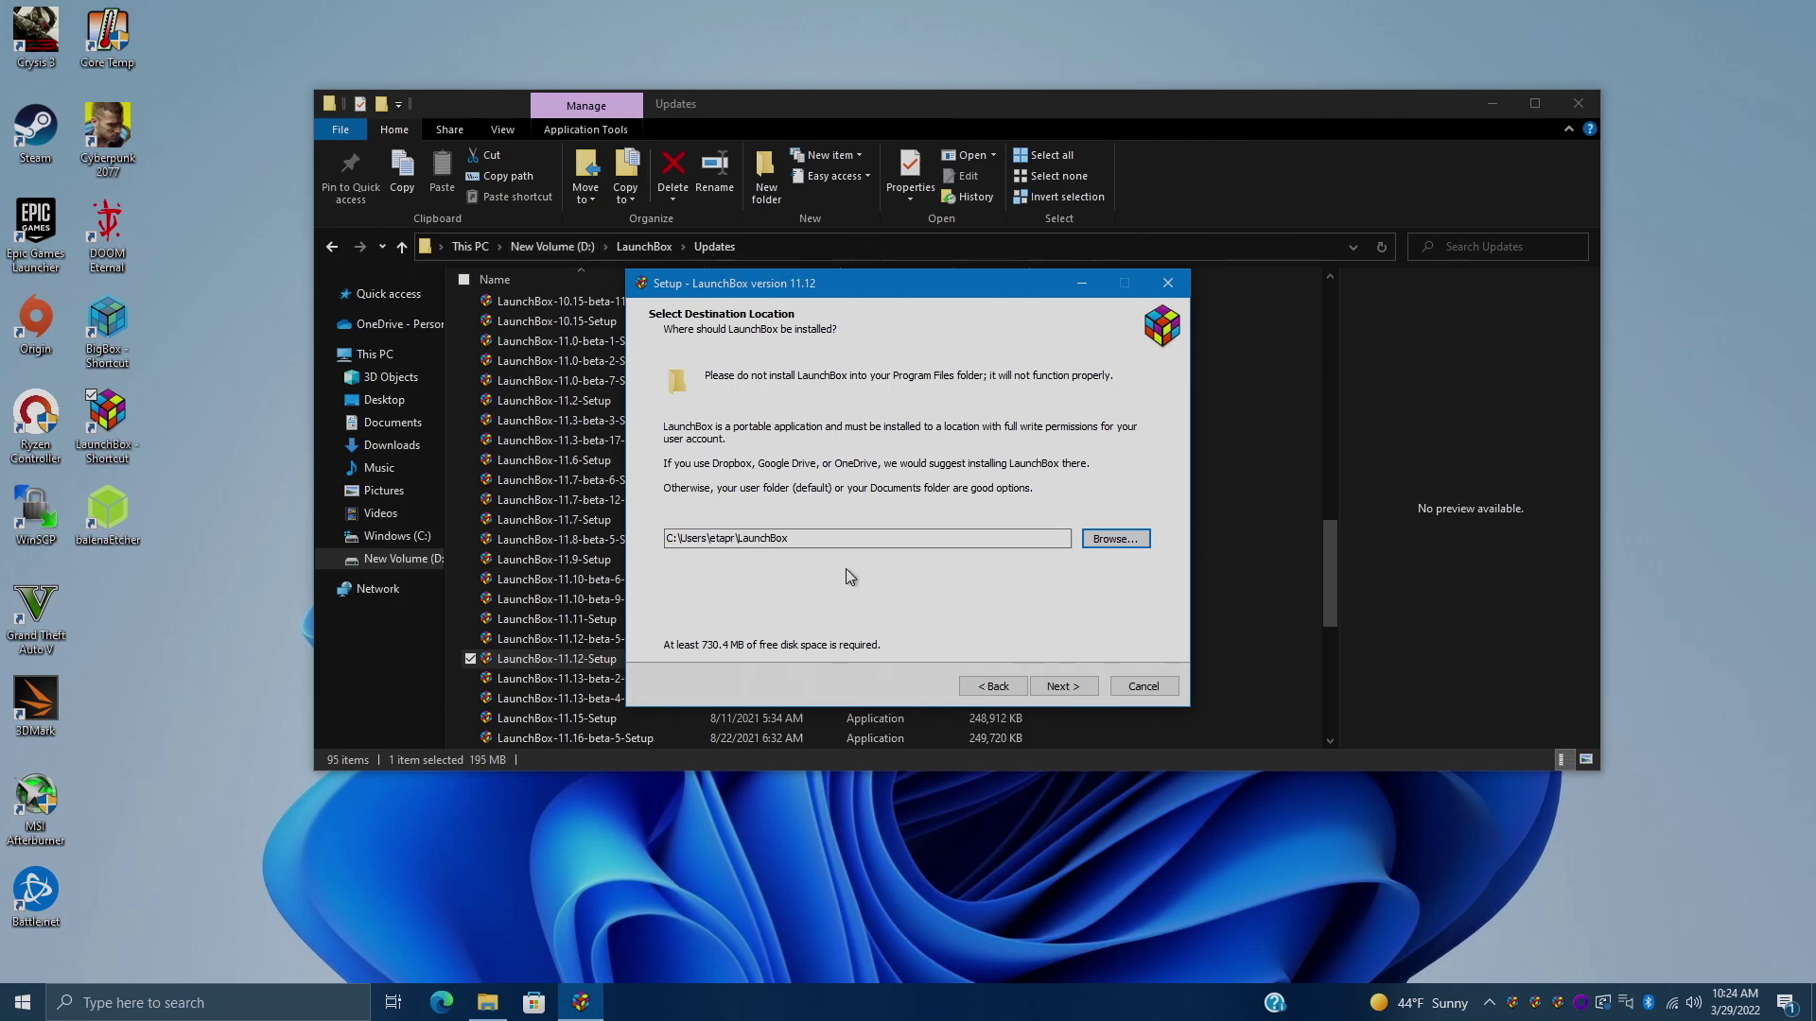
# - Set the 11.12 install folder to D:\LaunchBox\LaunchBox and continue setup
pyautogui.click(1116, 542)
pyautogui.scroll(-1, 1077, 555)
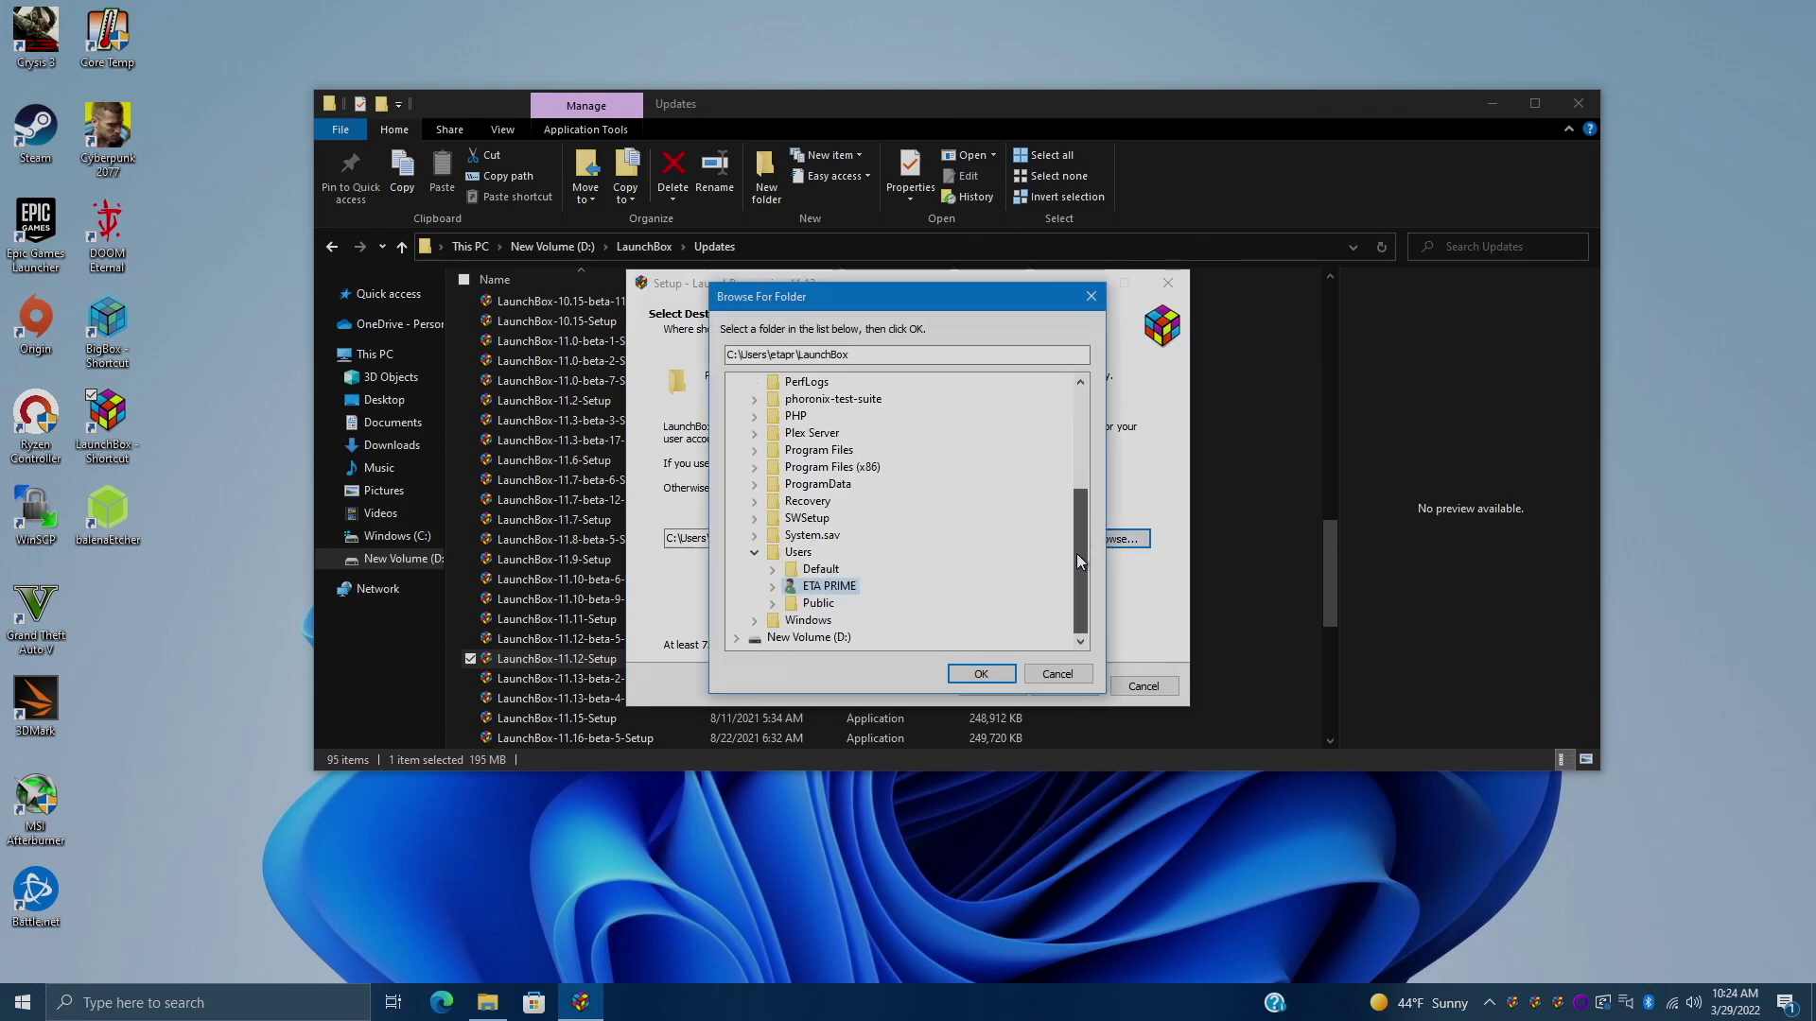
pyautogui.click(834, 641)
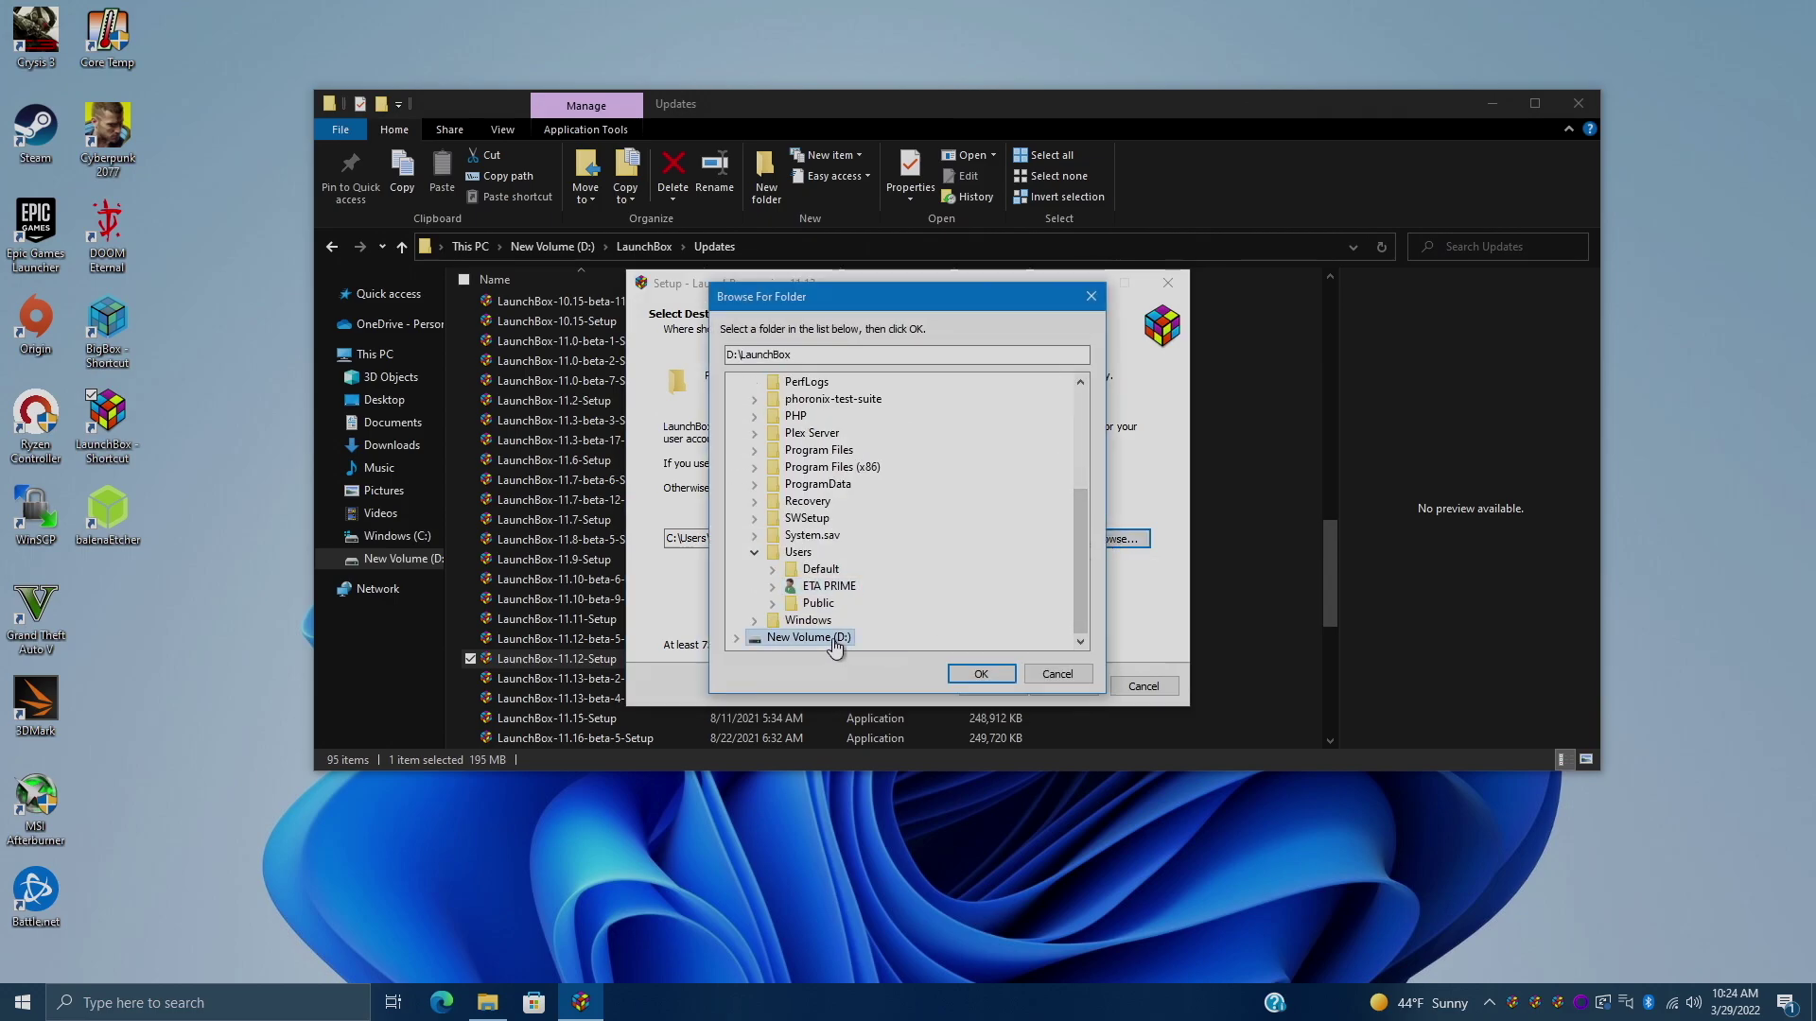
pyautogui.click(734, 638)
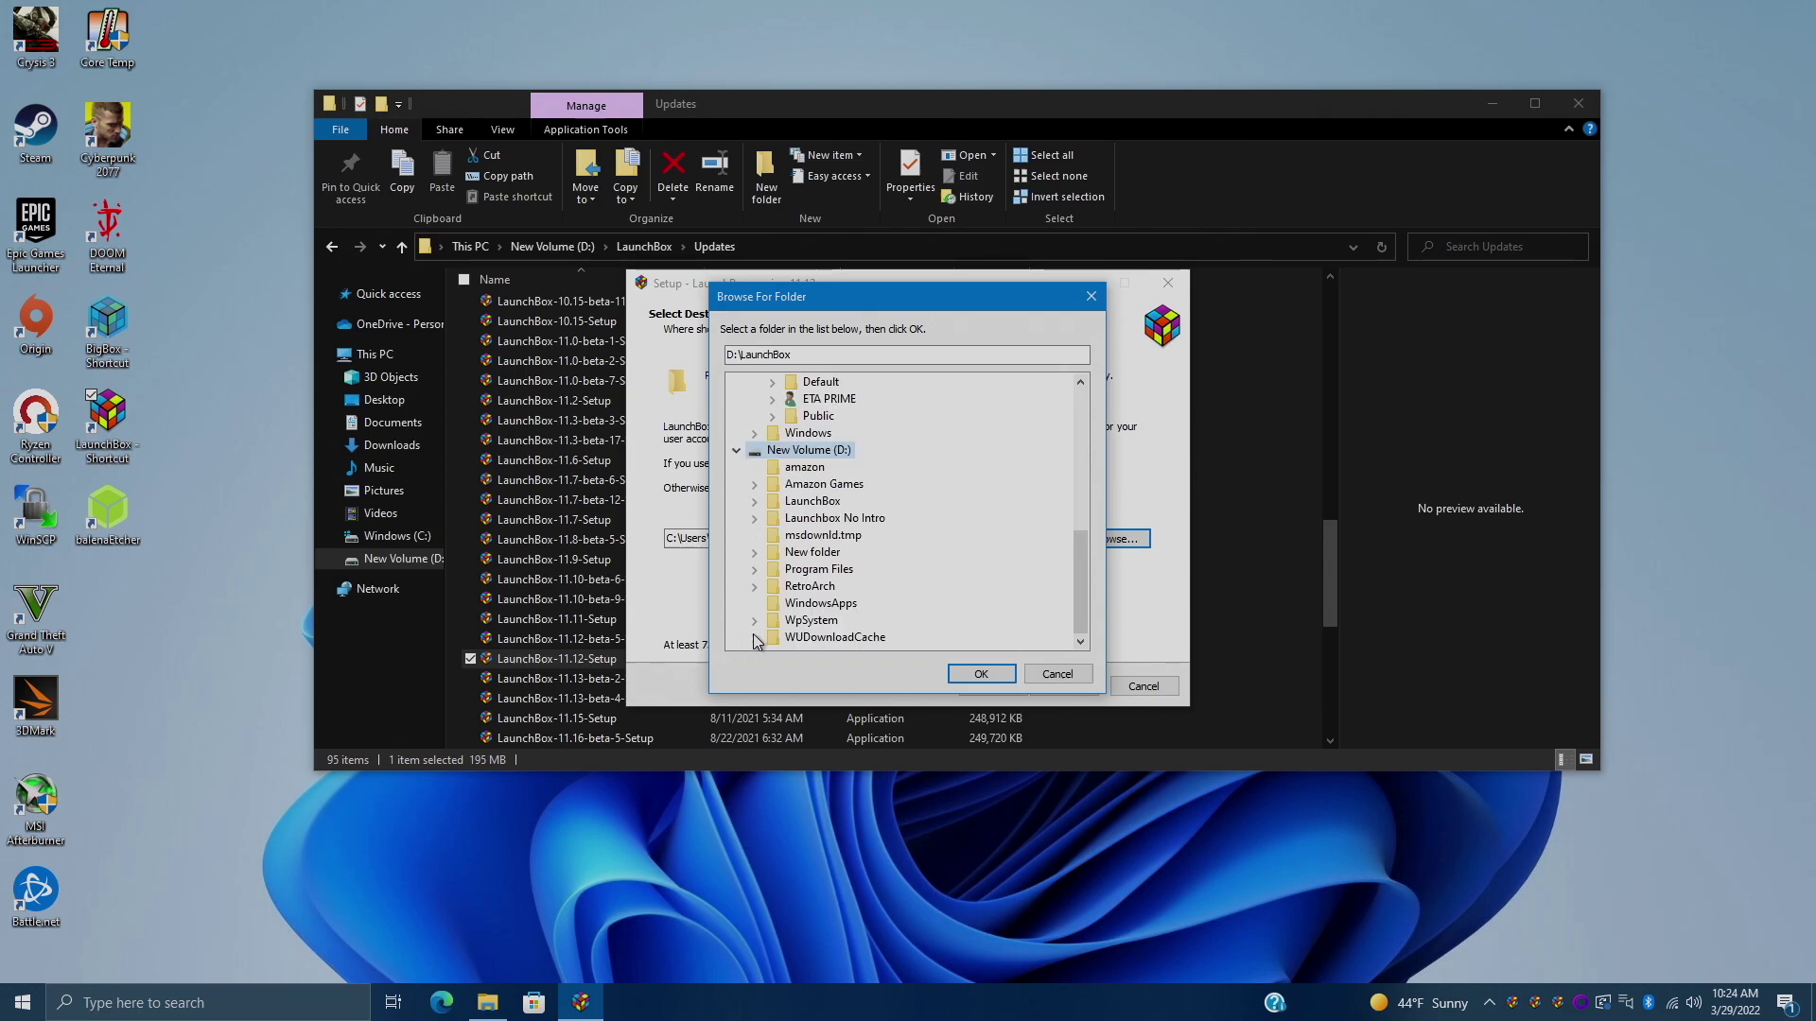
pyautogui.click(824, 503)
pyautogui.doubleClick(824, 505)
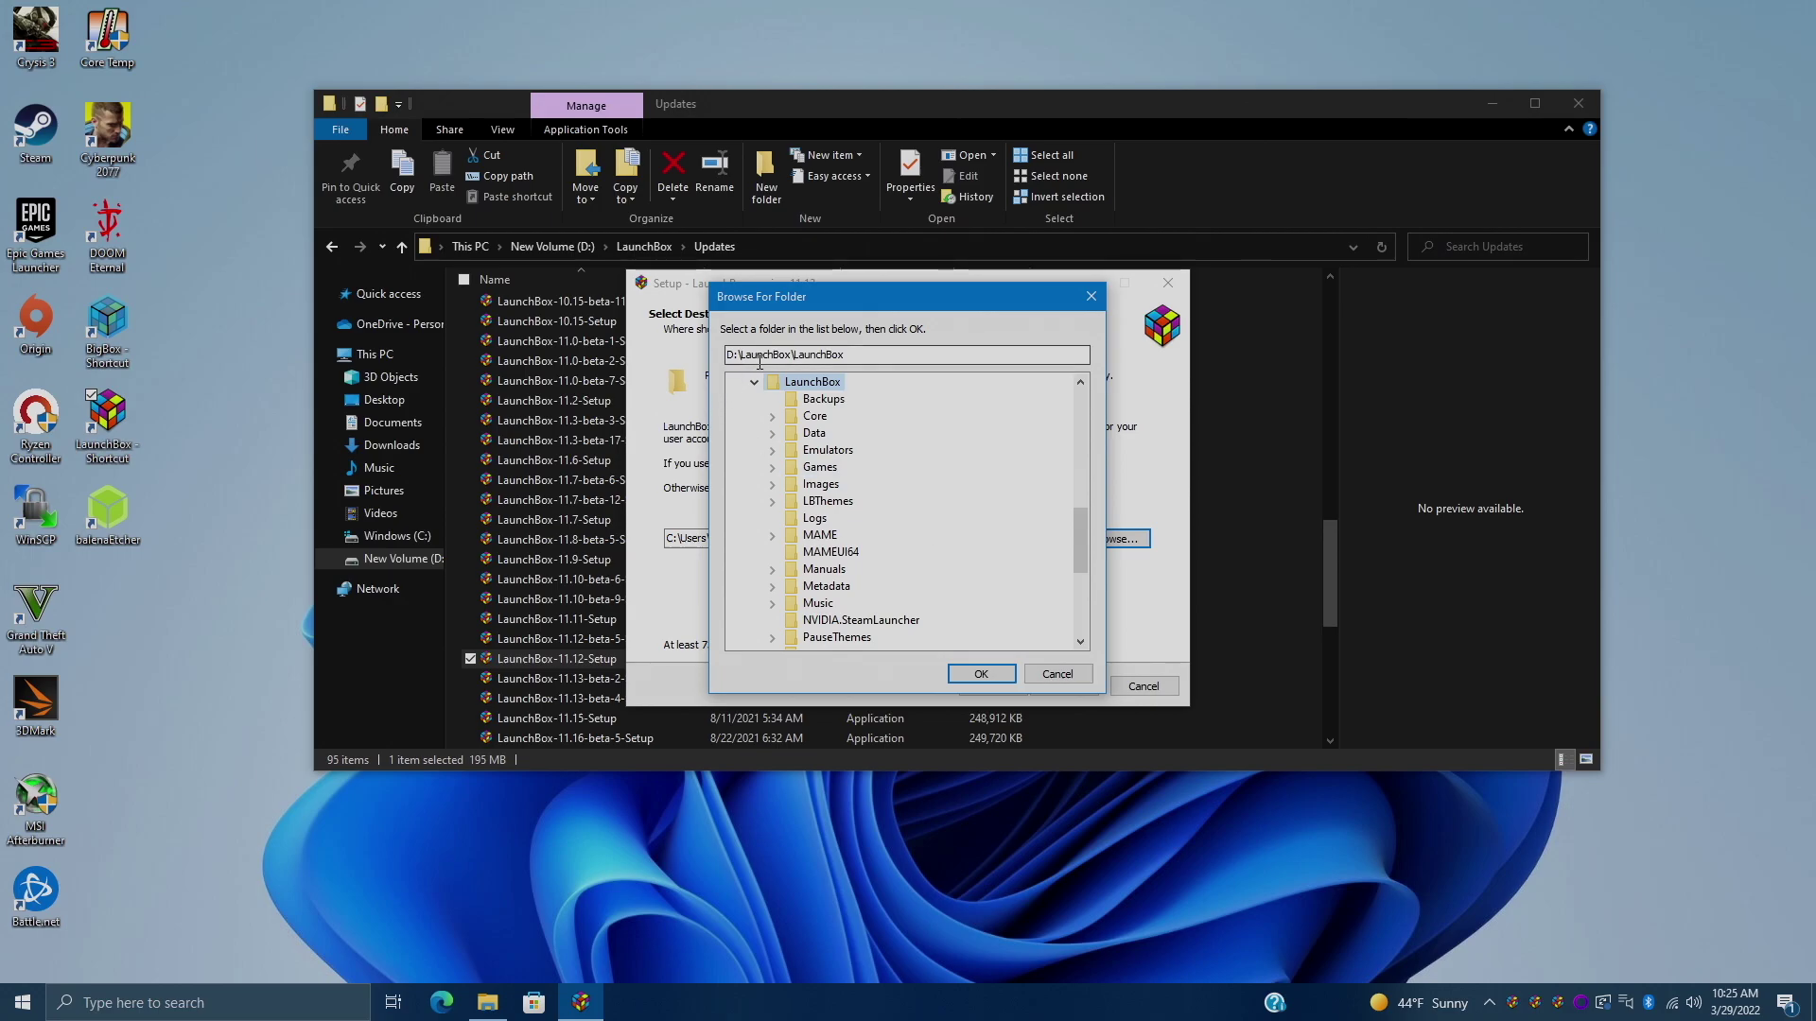
pyautogui.click(819, 363)
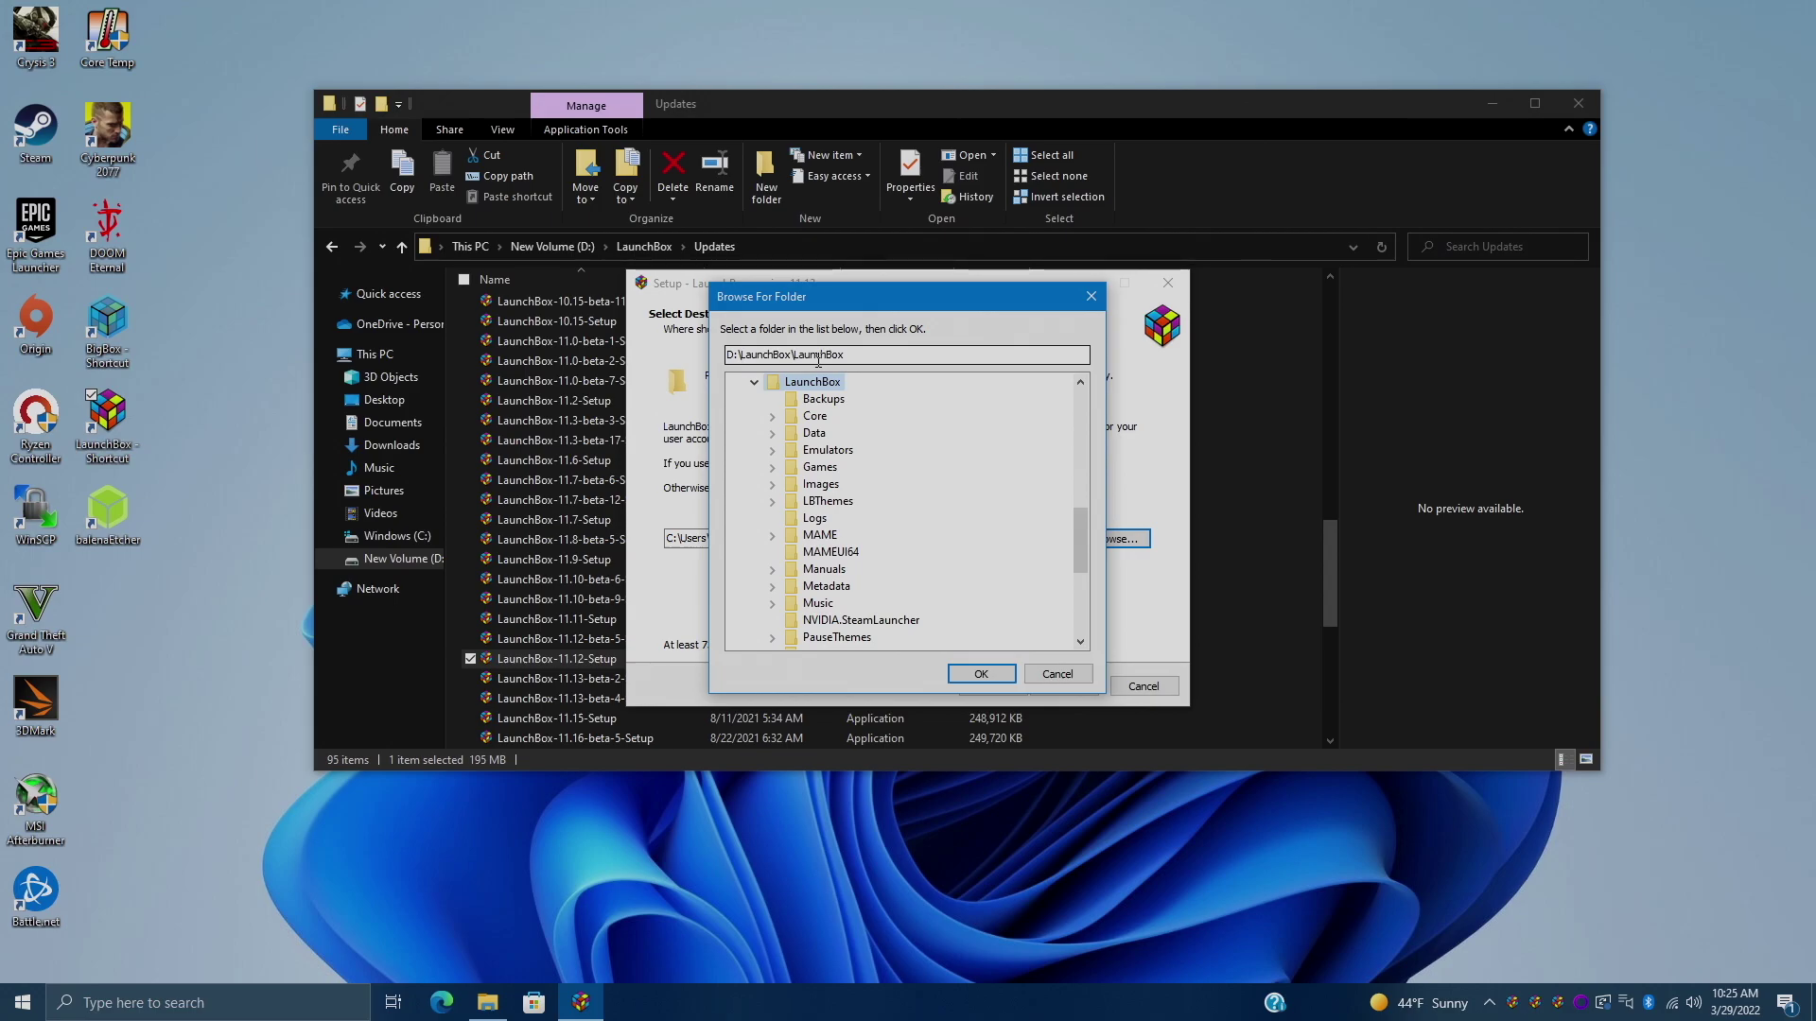
pyautogui.click(984, 676)
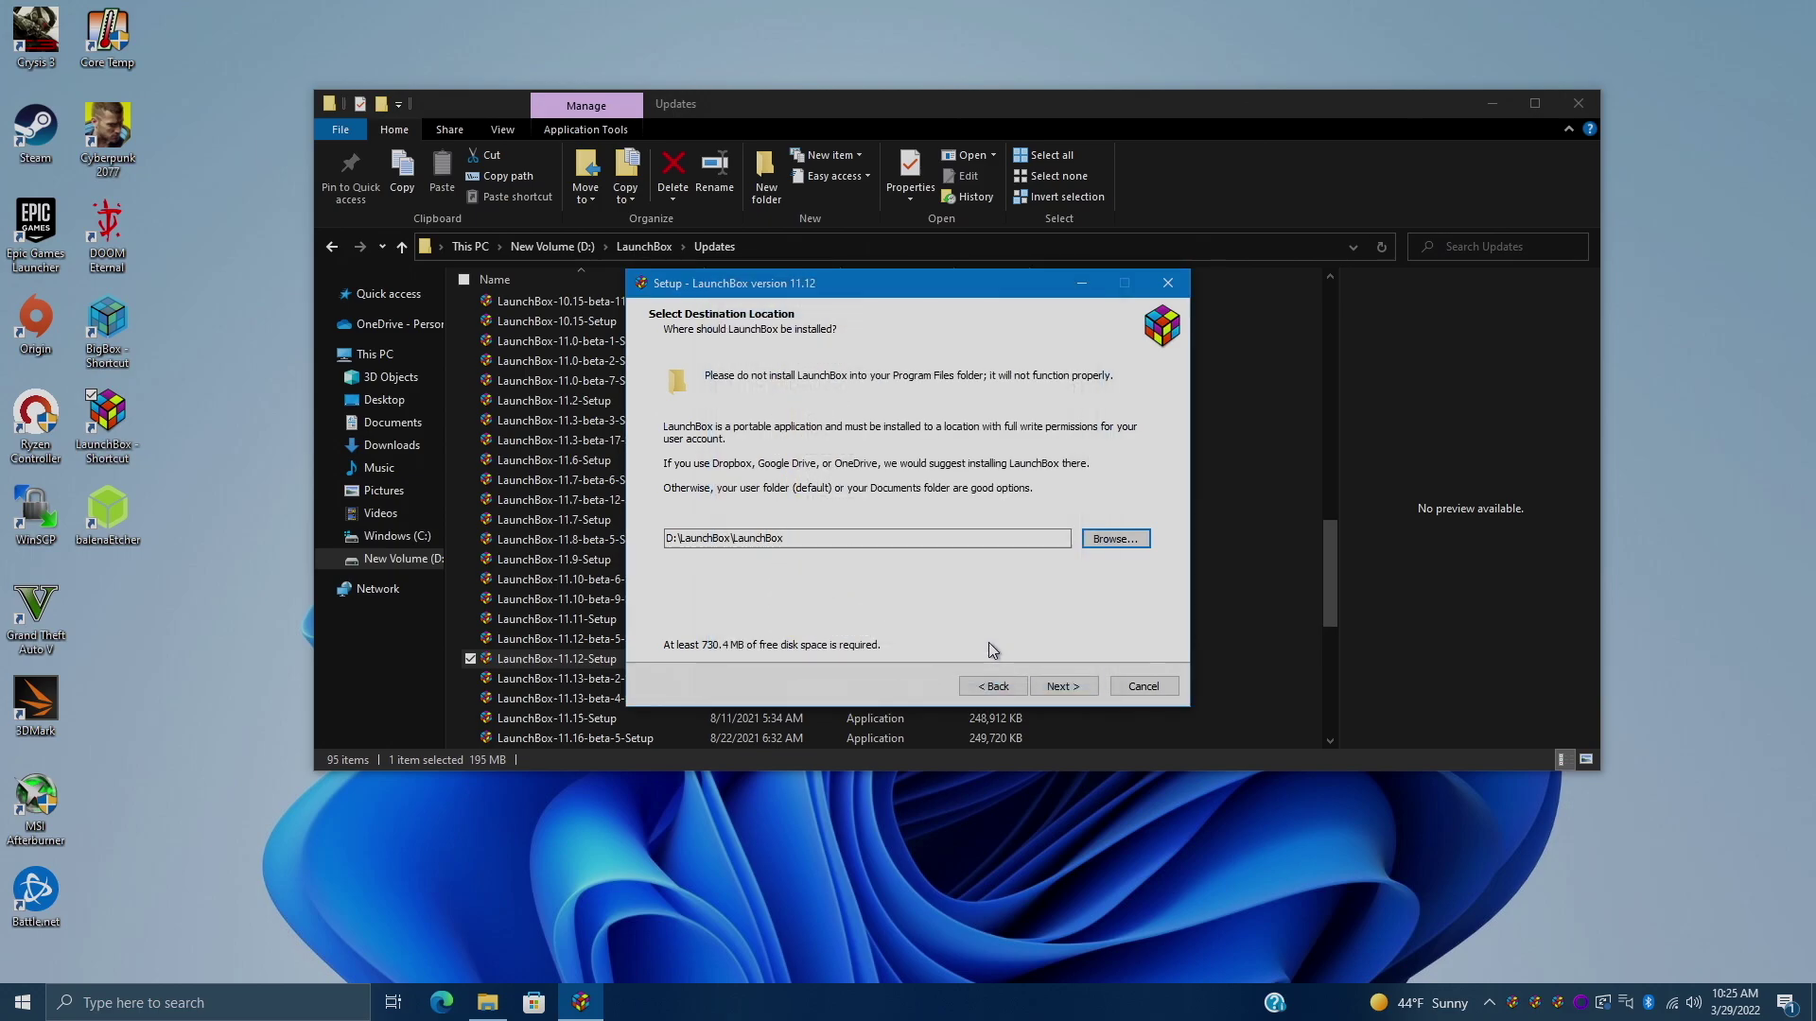
pyautogui.click(1072, 683)
# - Install LaunchBox 11.12, close its Welcome screen, and return to the Updates folder window
pyautogui.click(1071, 681)
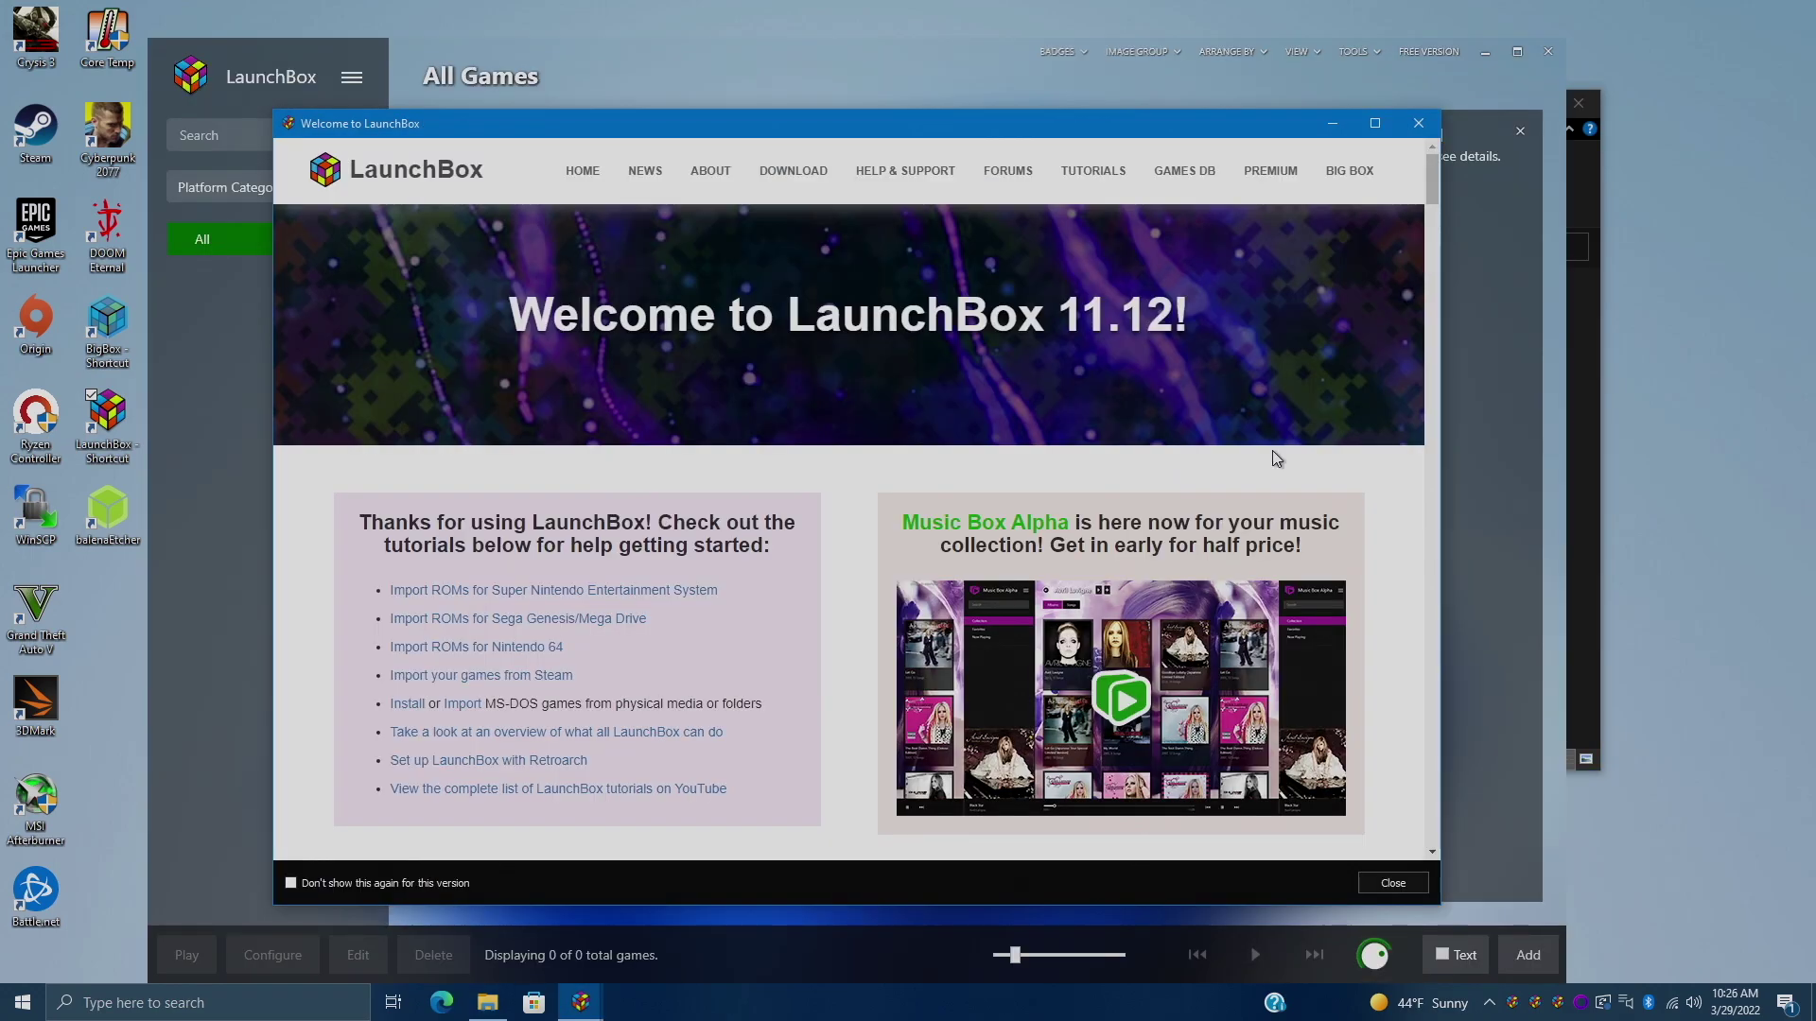
pyautogui.click(1418, 128)
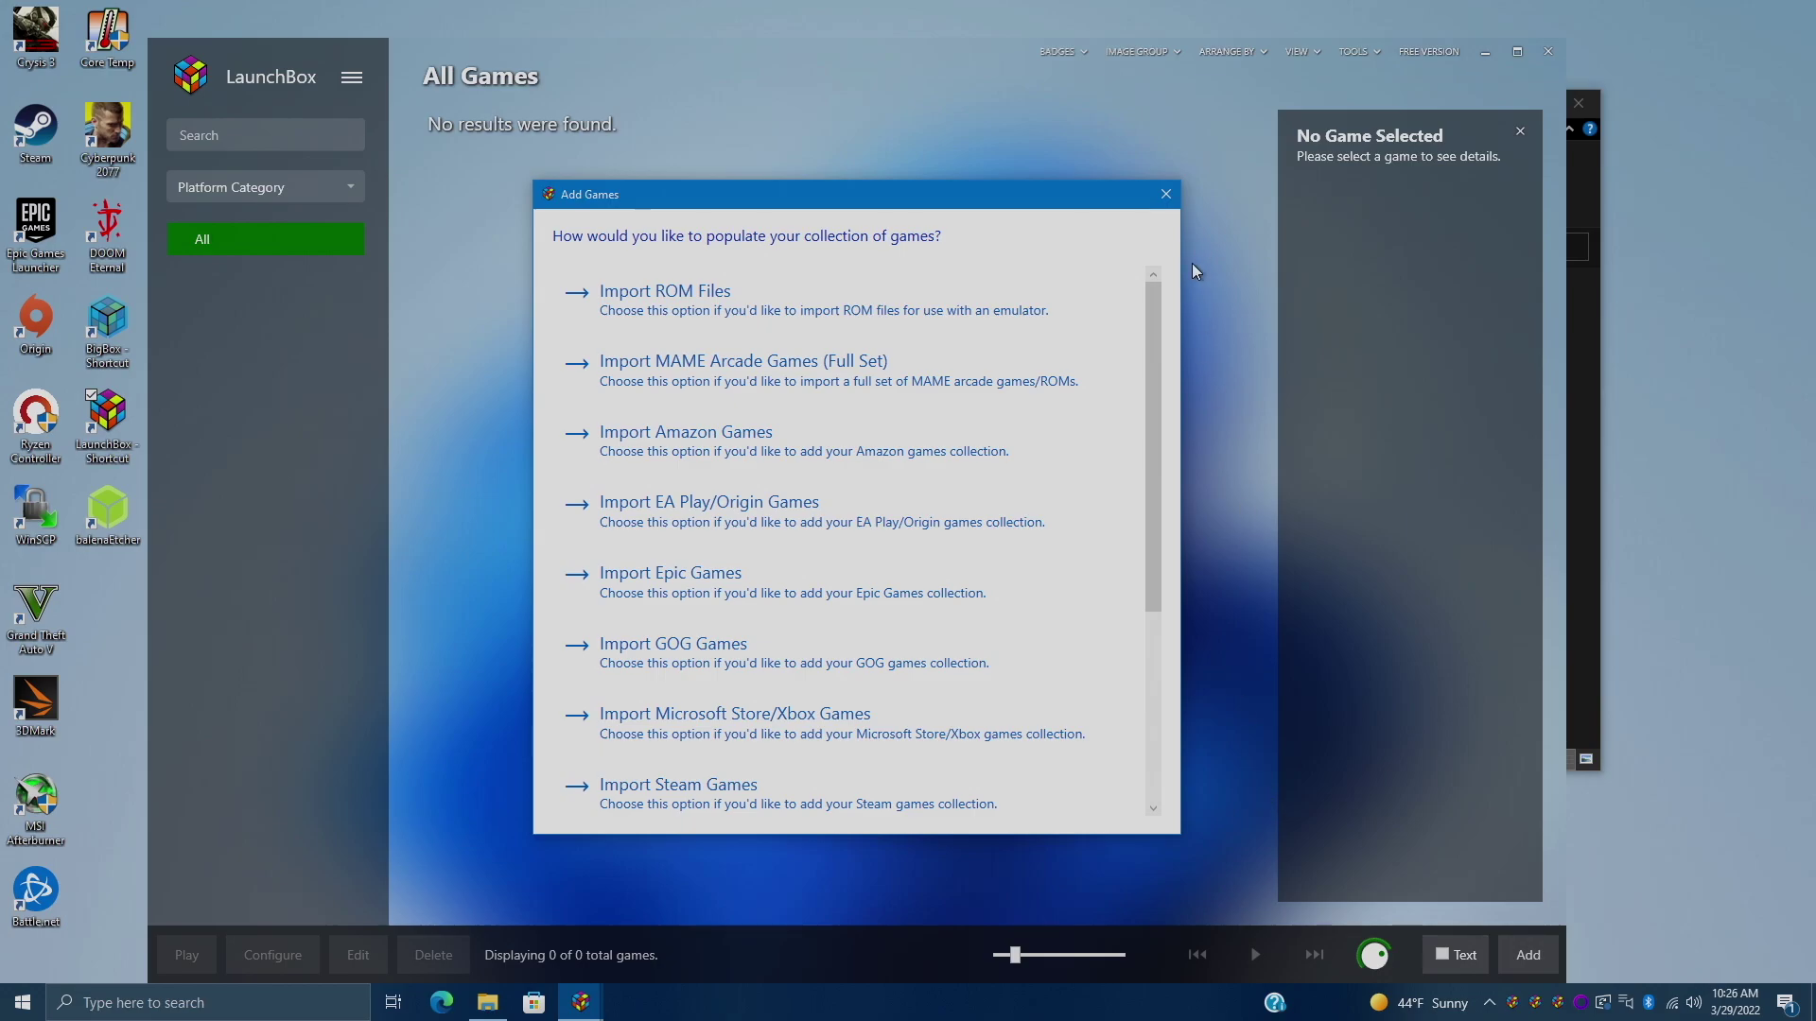
pyautogui.hotkey('alt', 'Tab')
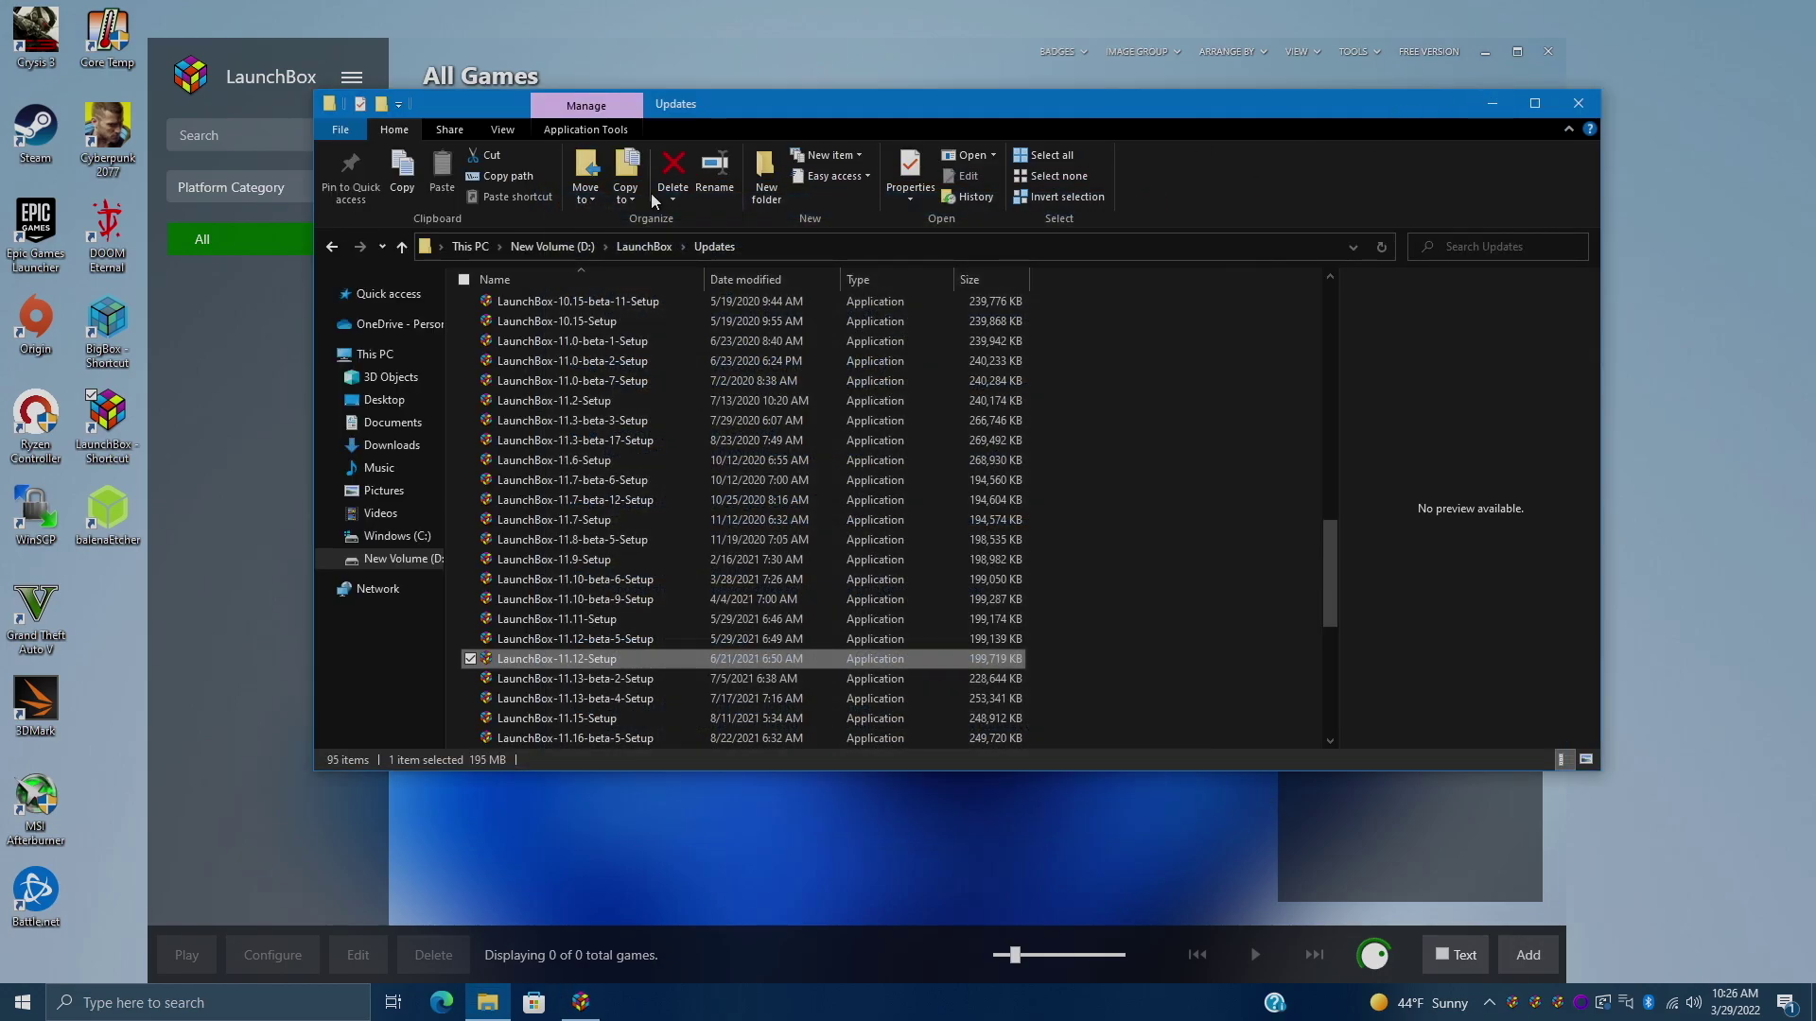
# - Inspect the nested LaunchBox subfolder, close the empty LaunchBox window, and return to D:\LaunchBox
pyautogui.click(644, 247)
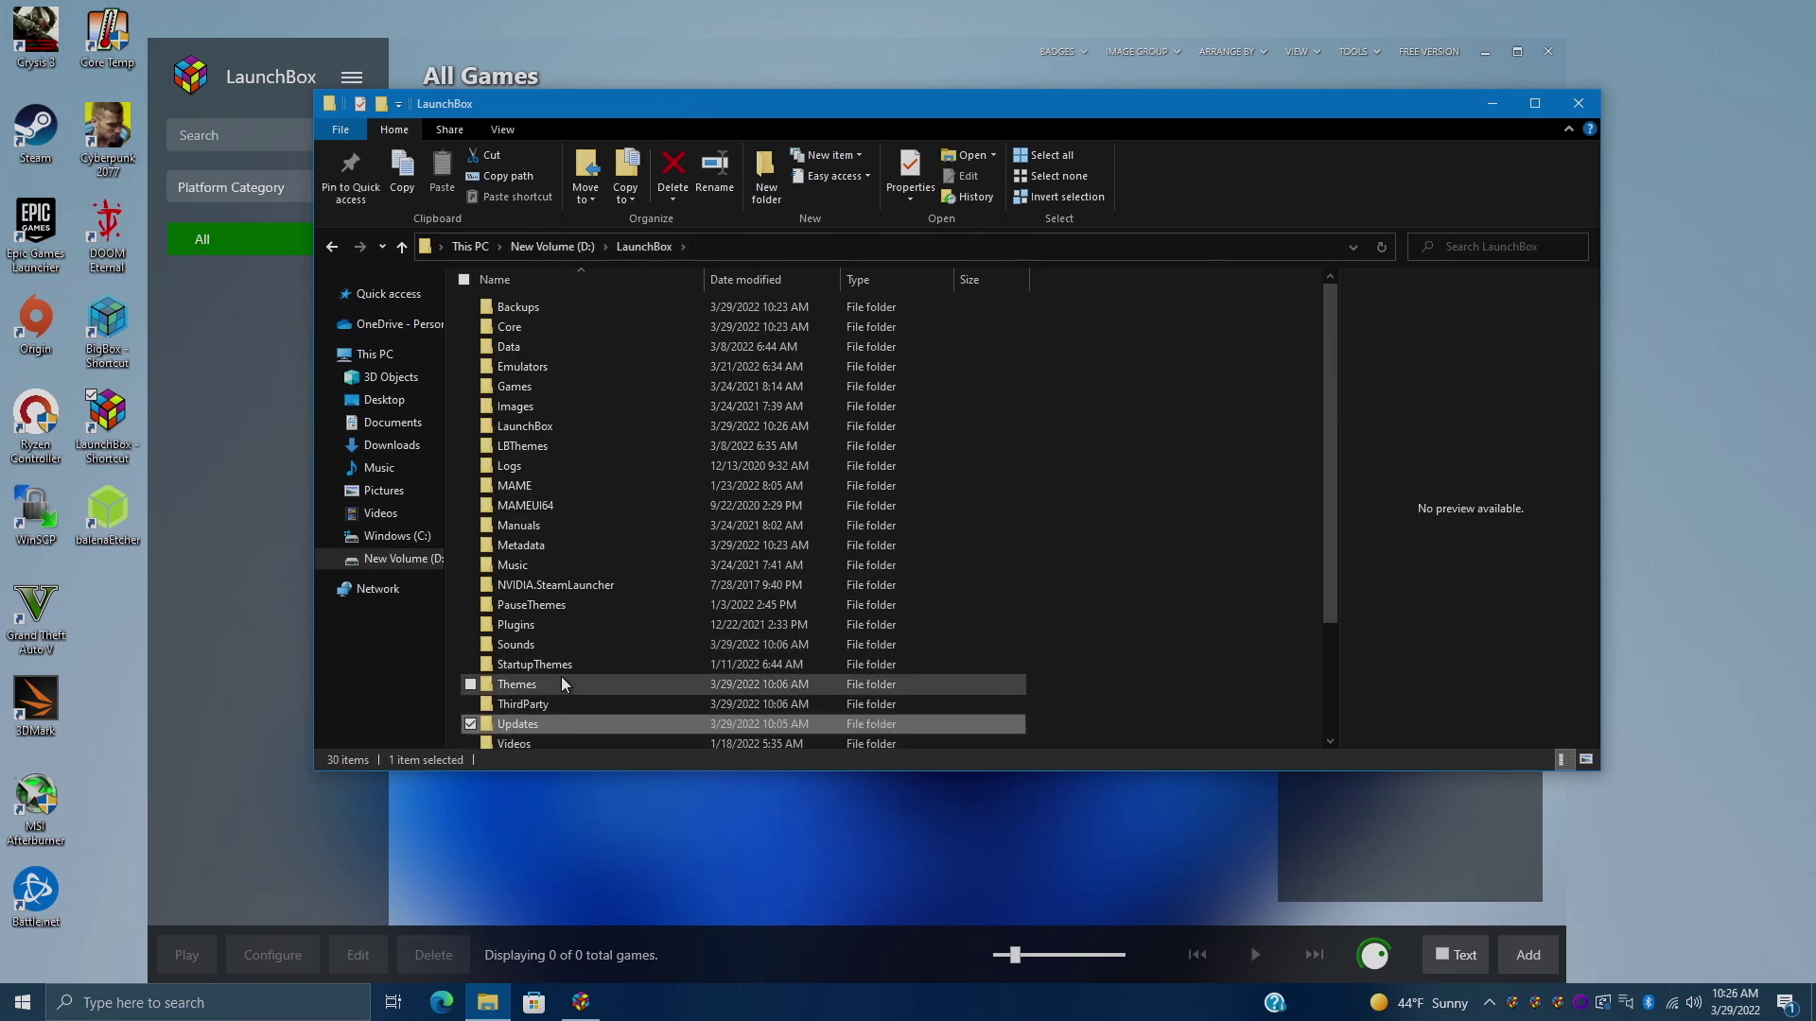
pyautogui.click(563, 434)
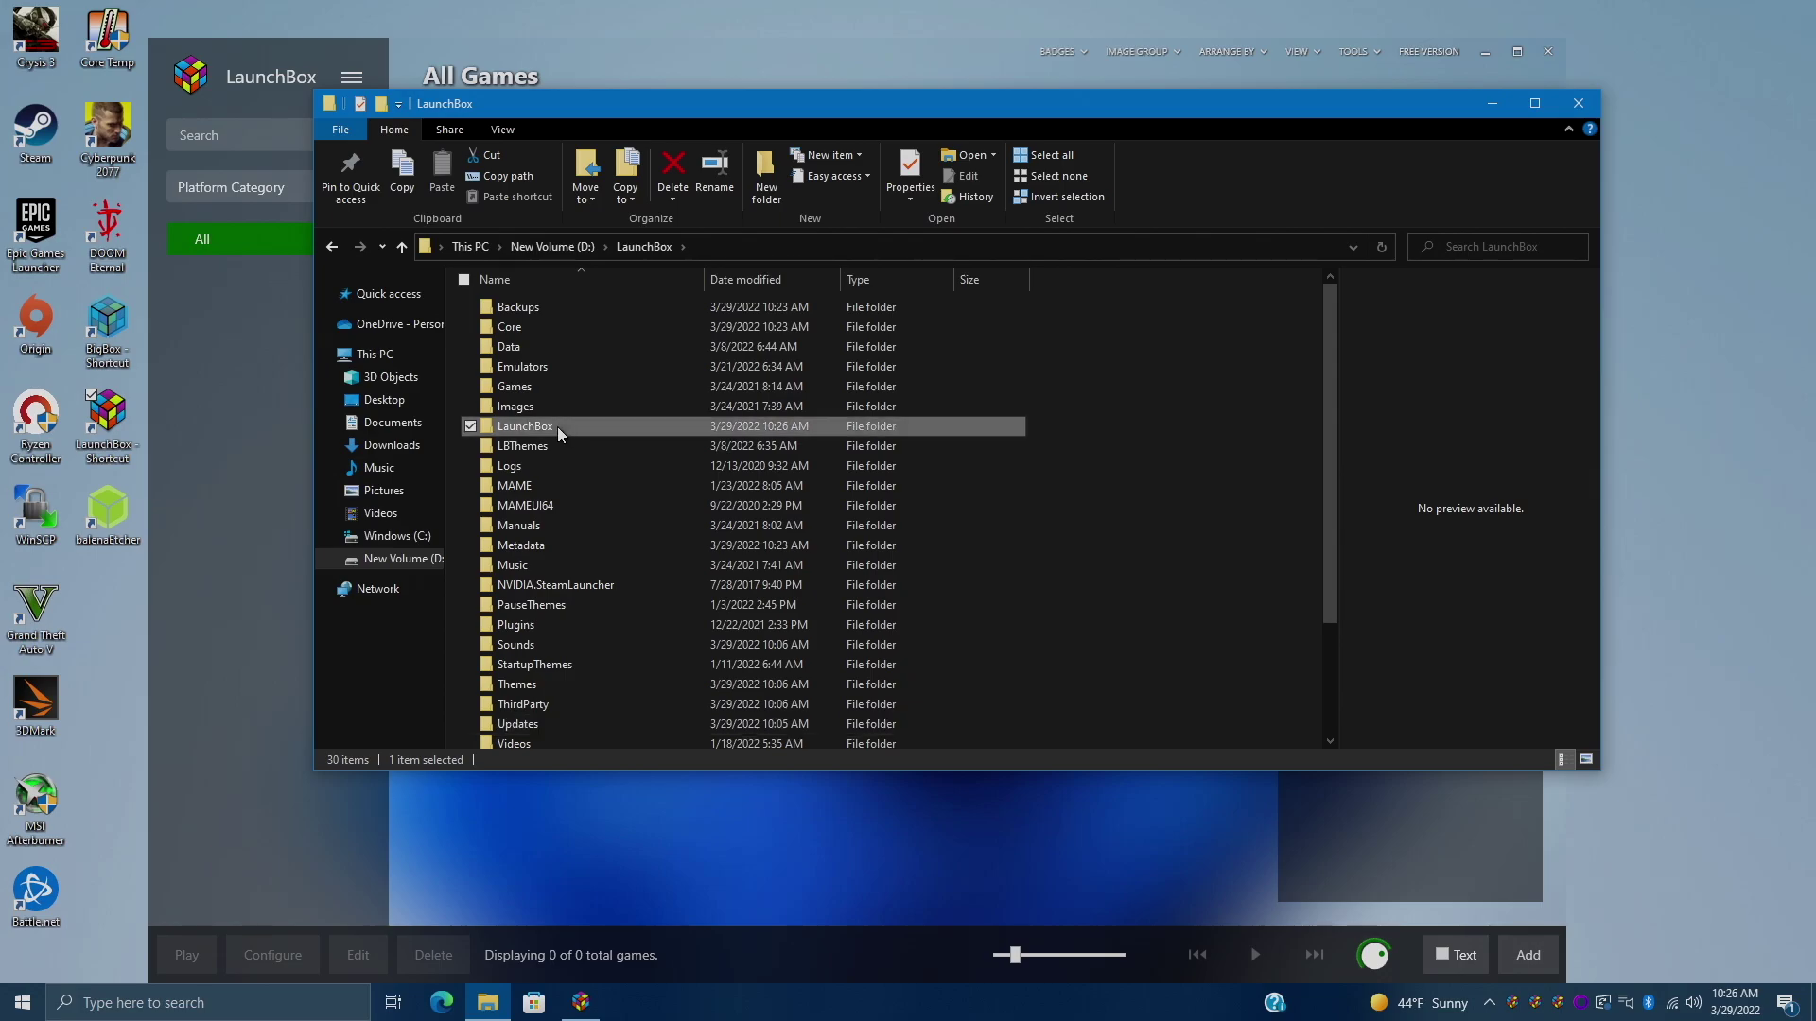
pyautogui.doubleClick(753, 430)
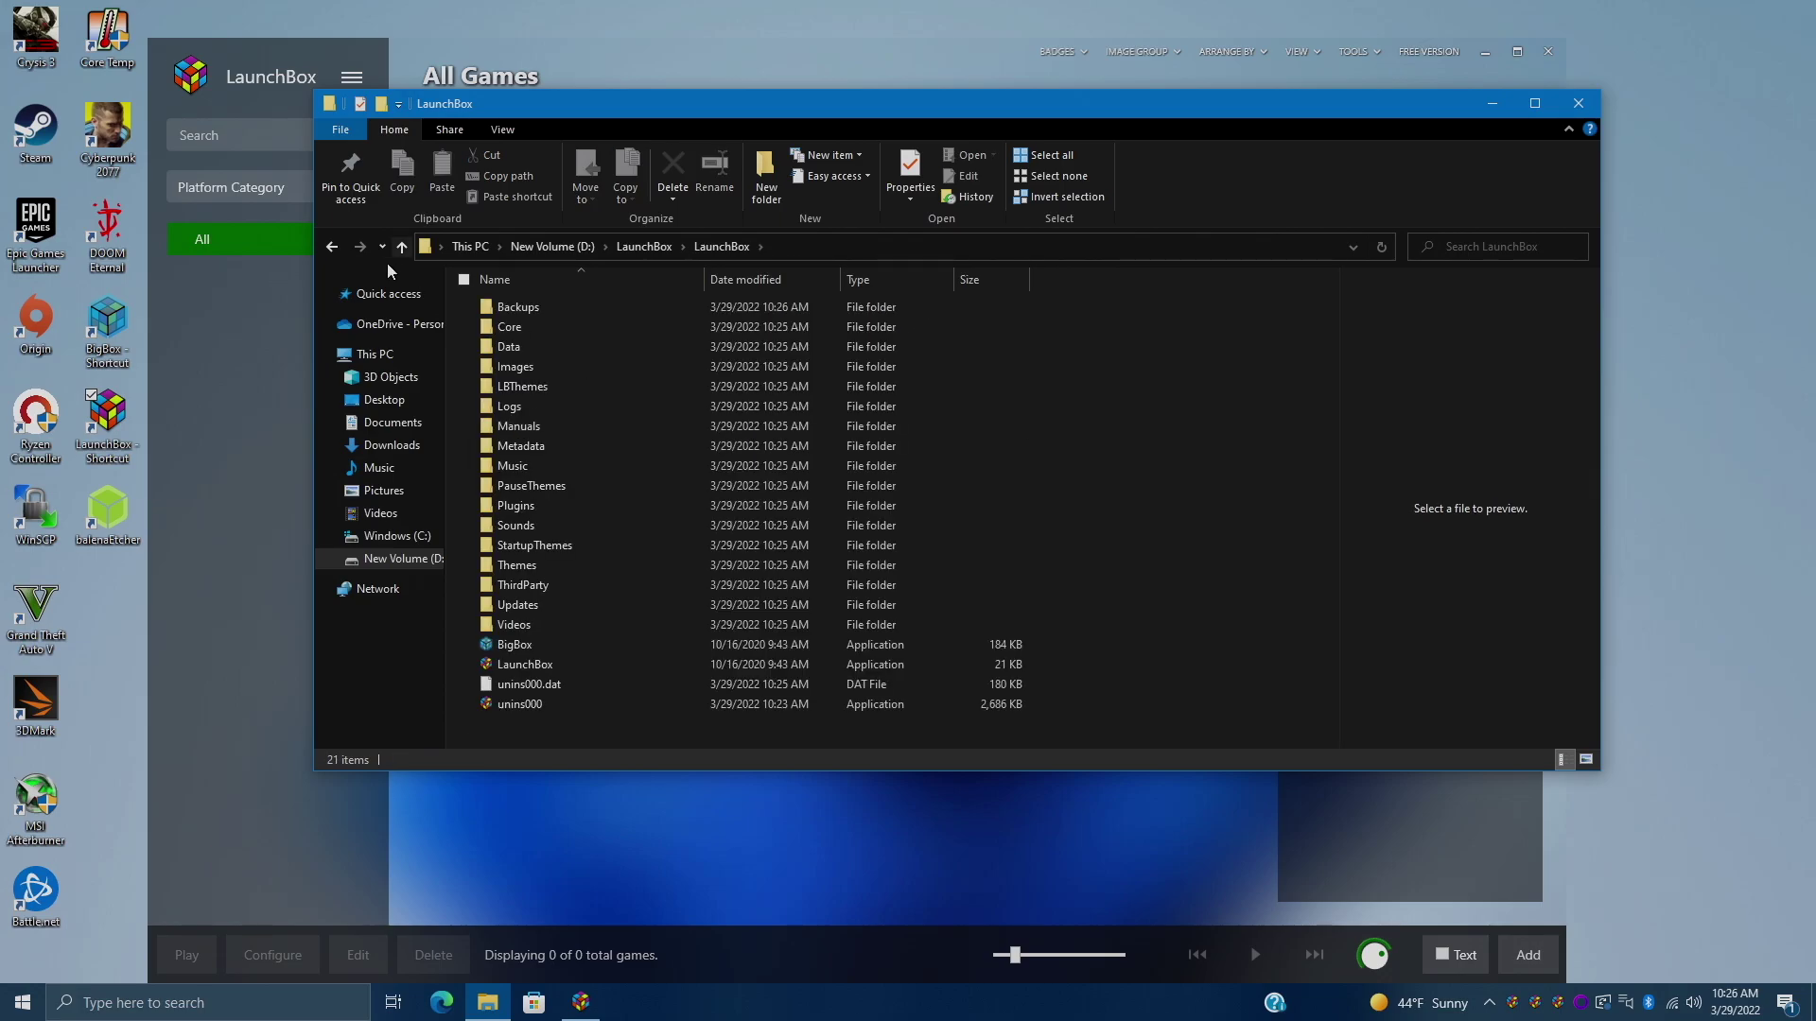
pyautogui.click(1547, 52)
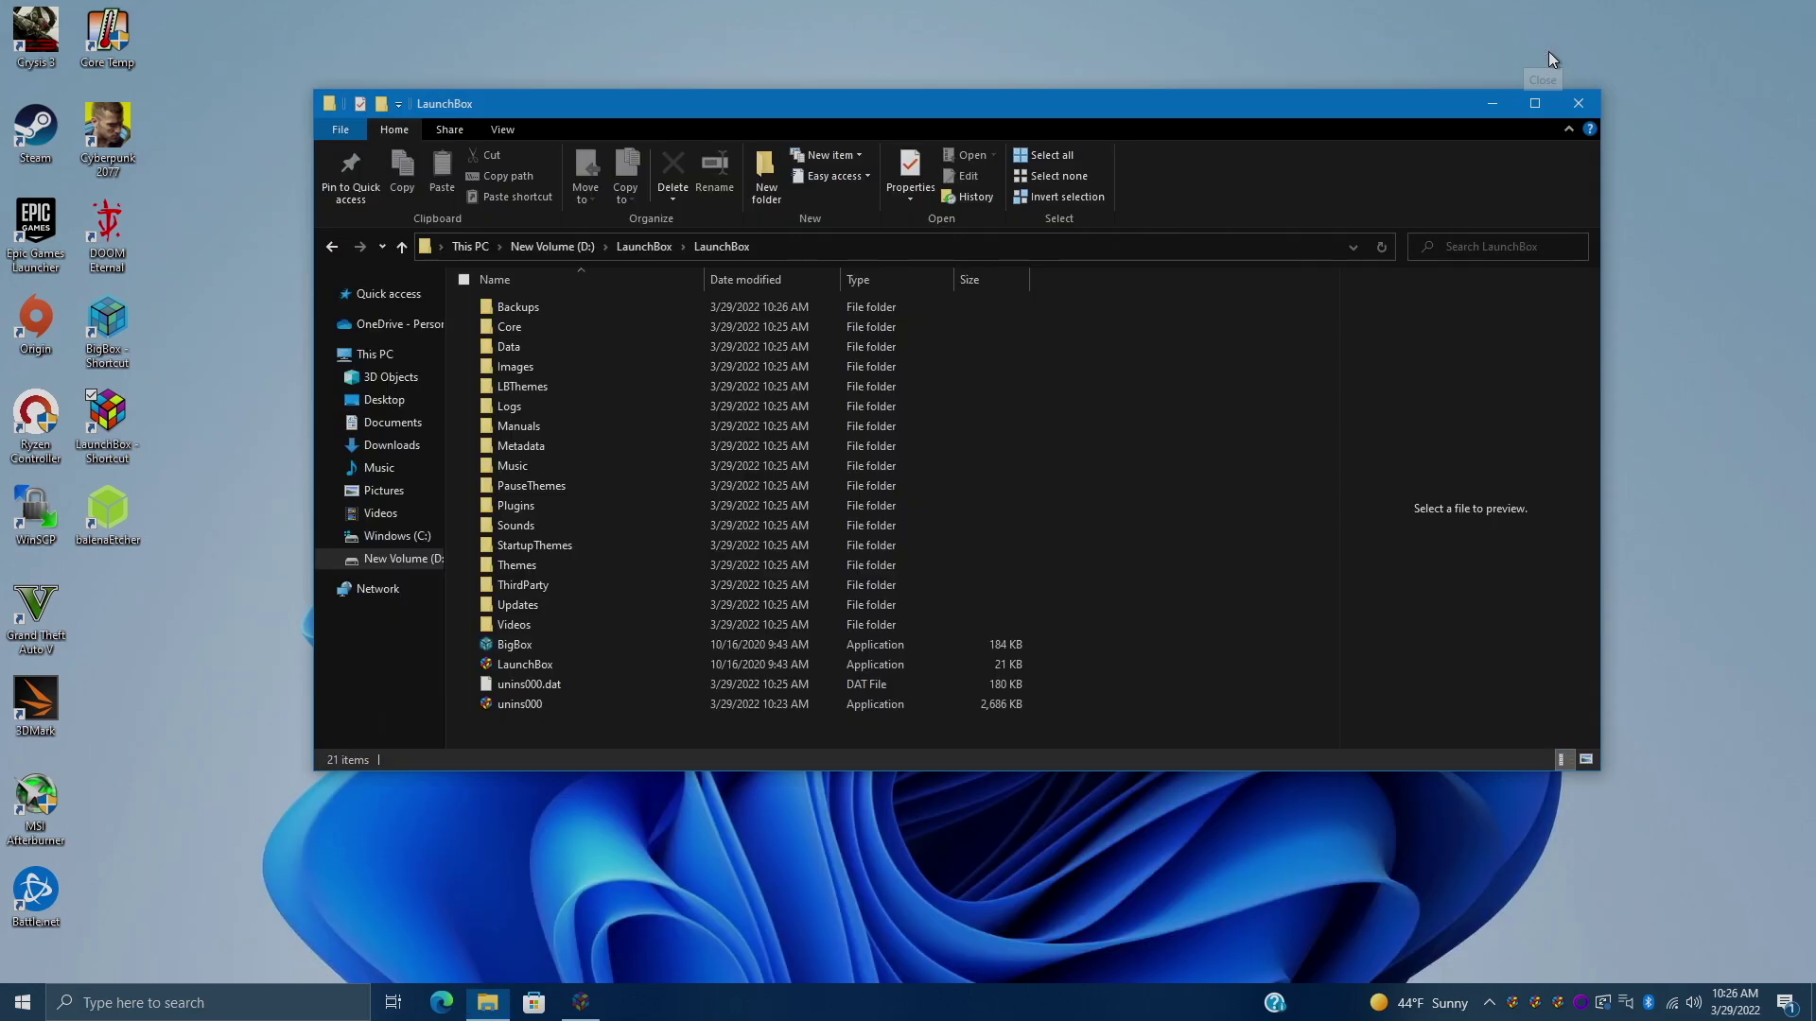
pyautogui.click(330, 246)
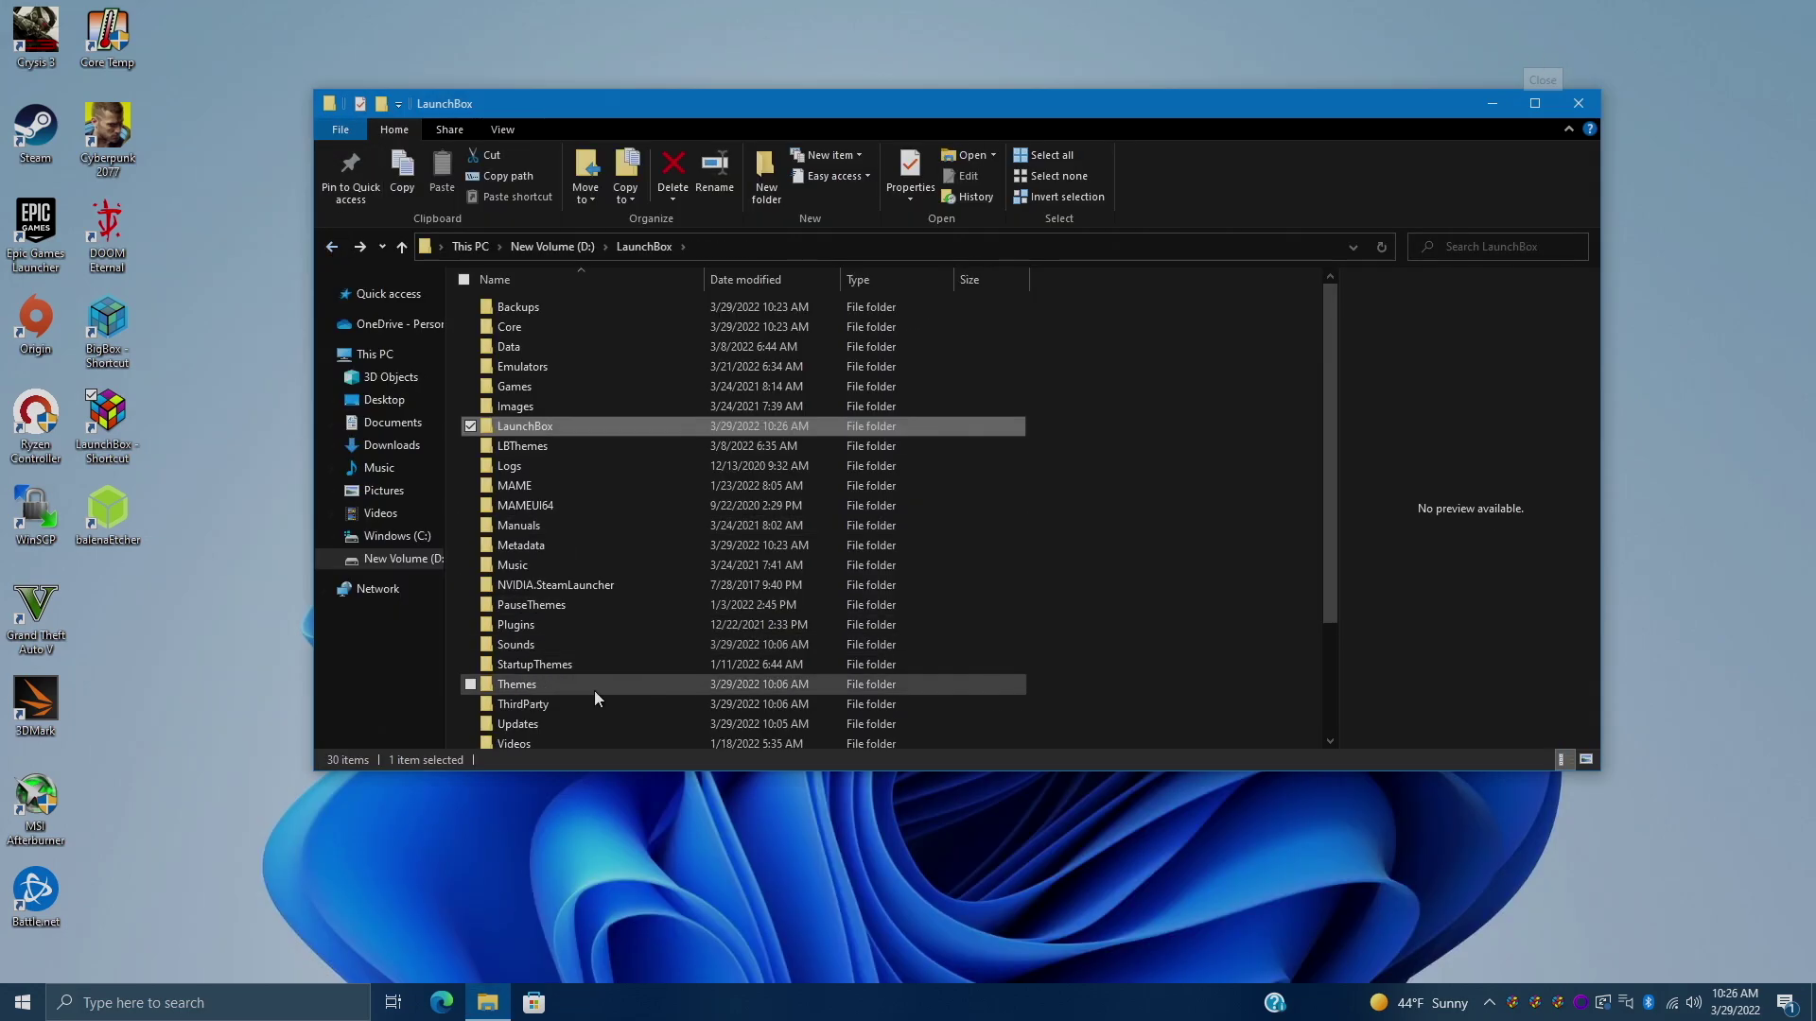
pyautogui.scroll(-3, 568, 672)
# - Run LaunchBox-11.12-Setup from the Updates folder with English as the setup language
pyautogui.doubleClick(518, 580)
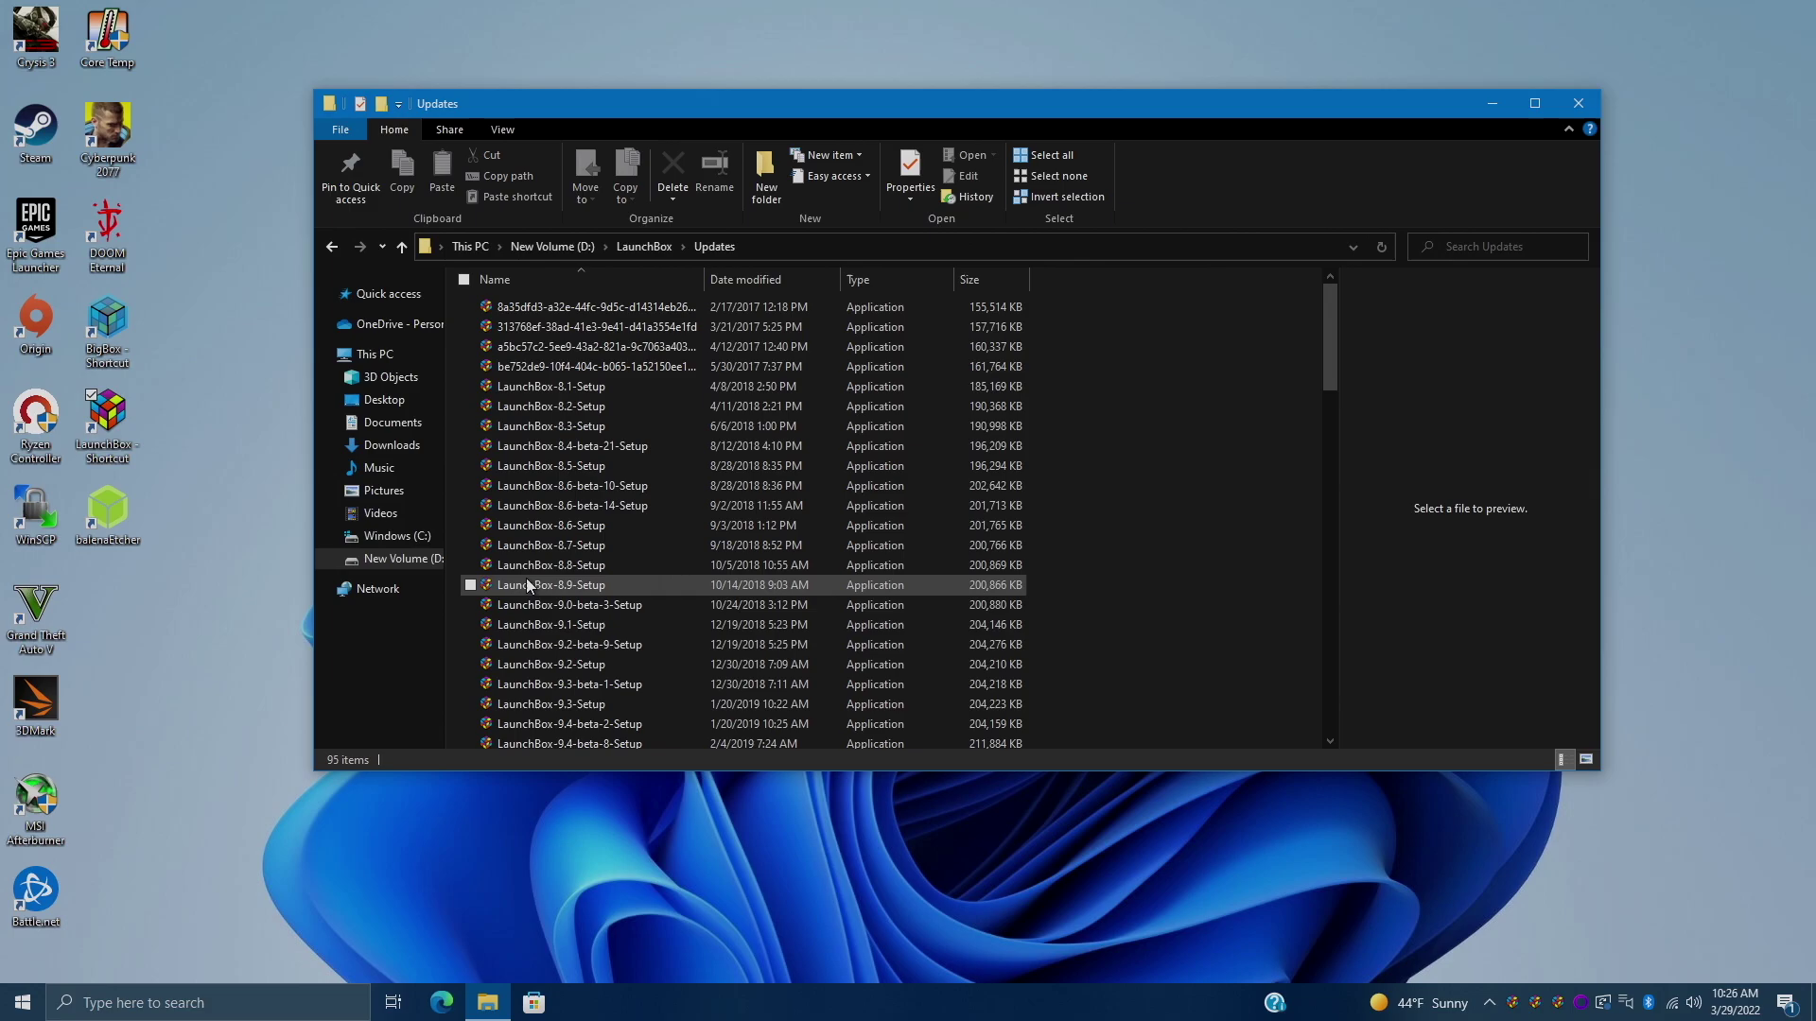
pyautogui.scroll(-3, 620, 628)
pyautogui.scroll(-3, 620, 627)
pyautogui.scroll(-2, 620, 628)
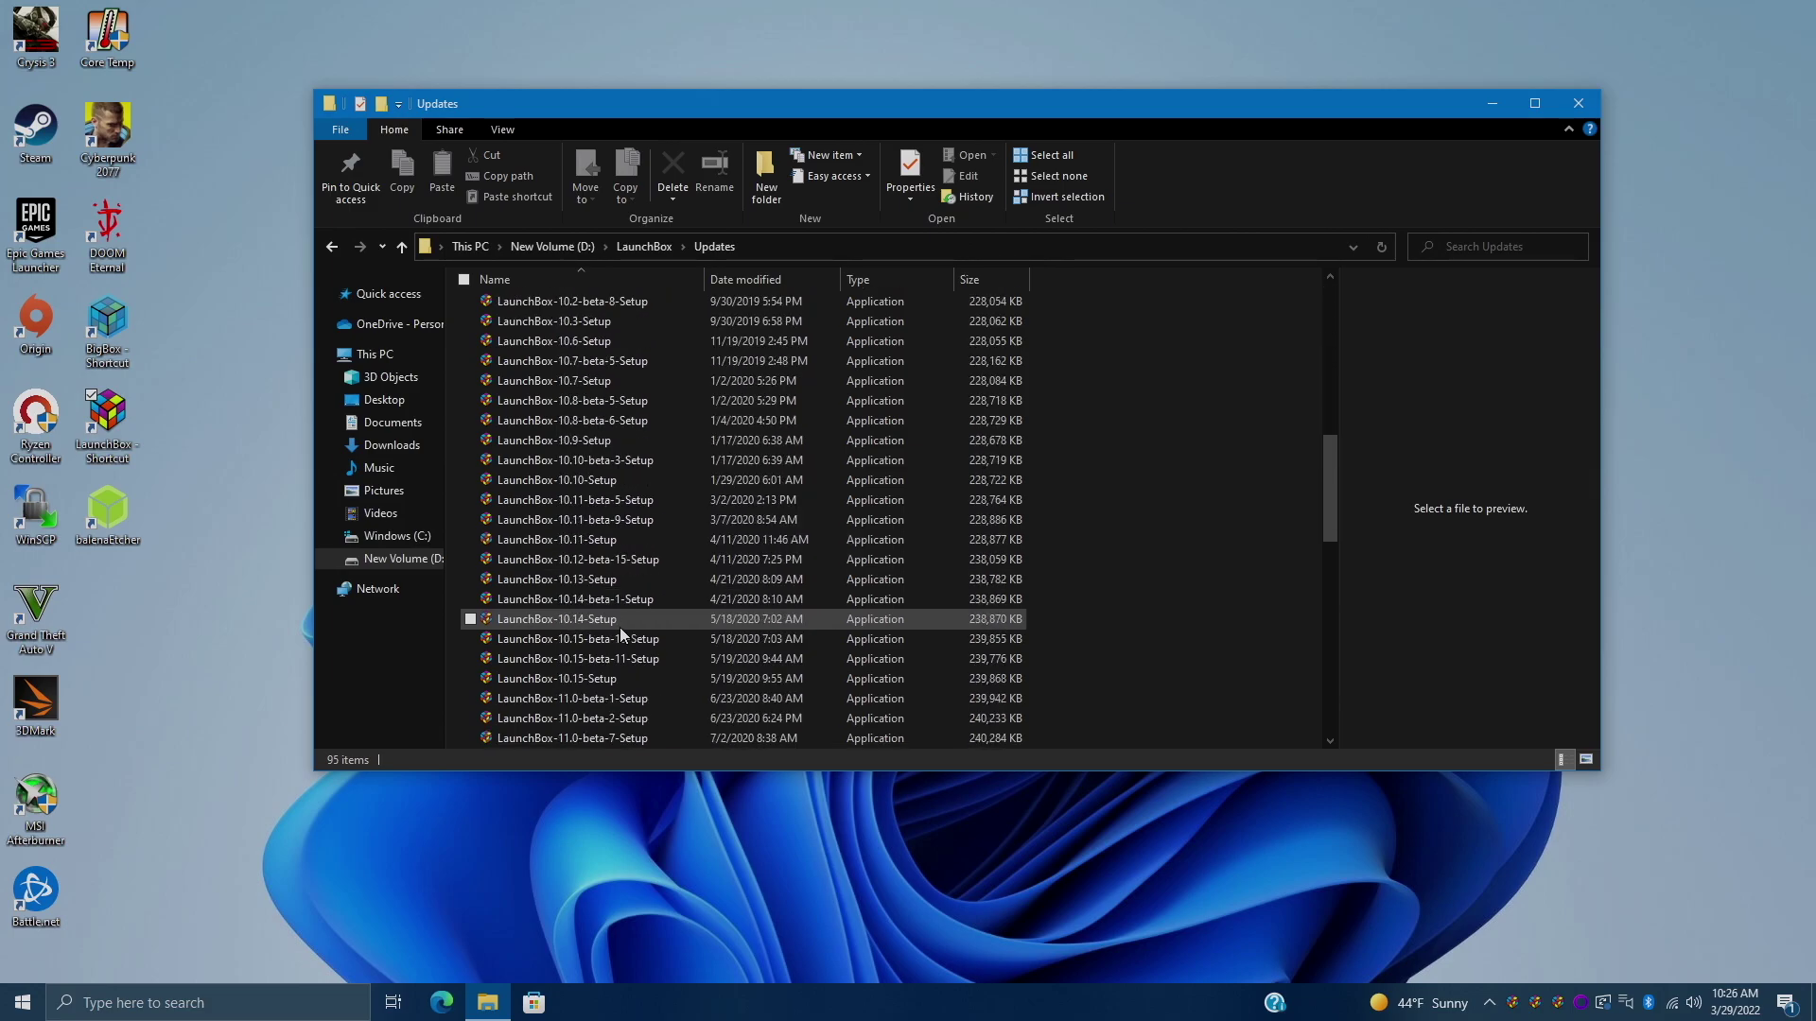
pyautogui.scroll(-3, 620, 627)
pyautogui.scroll(-2, 621, 627)
pyautogui.scroll(-4, 620, 628)
pyautogui.doubleClick(622, 633)
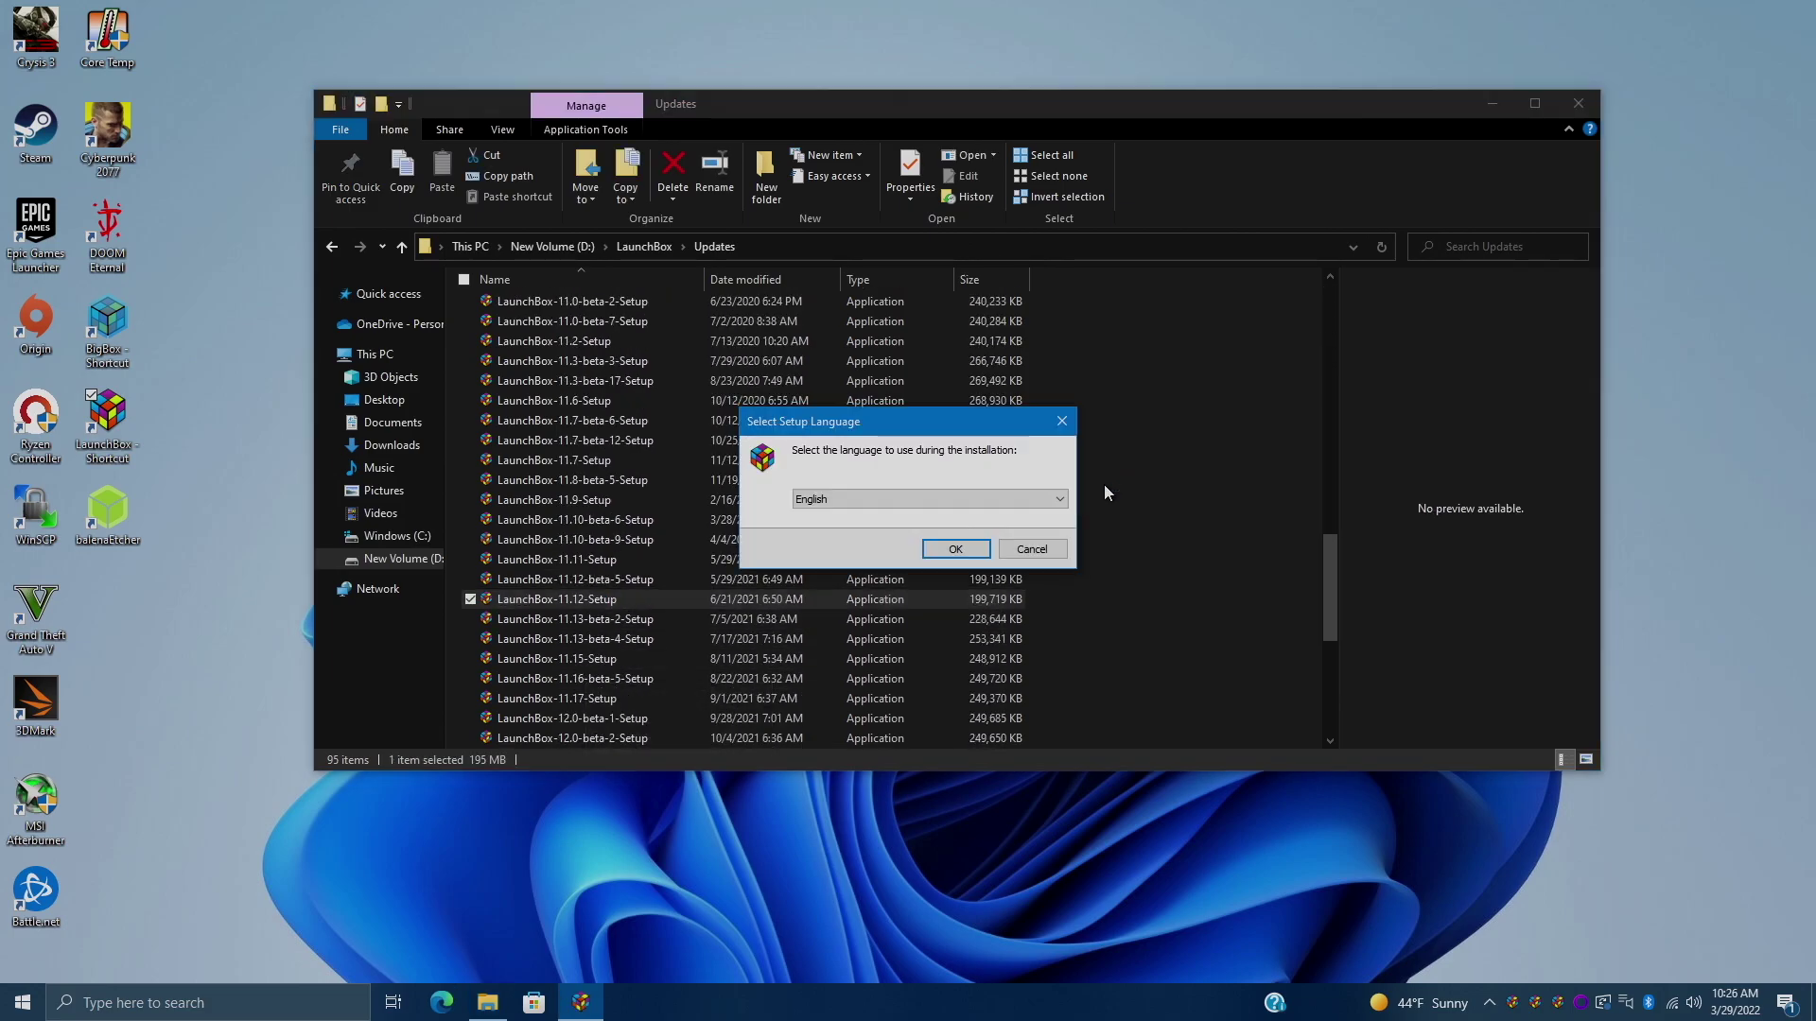
pyautogui.click(964, 552)
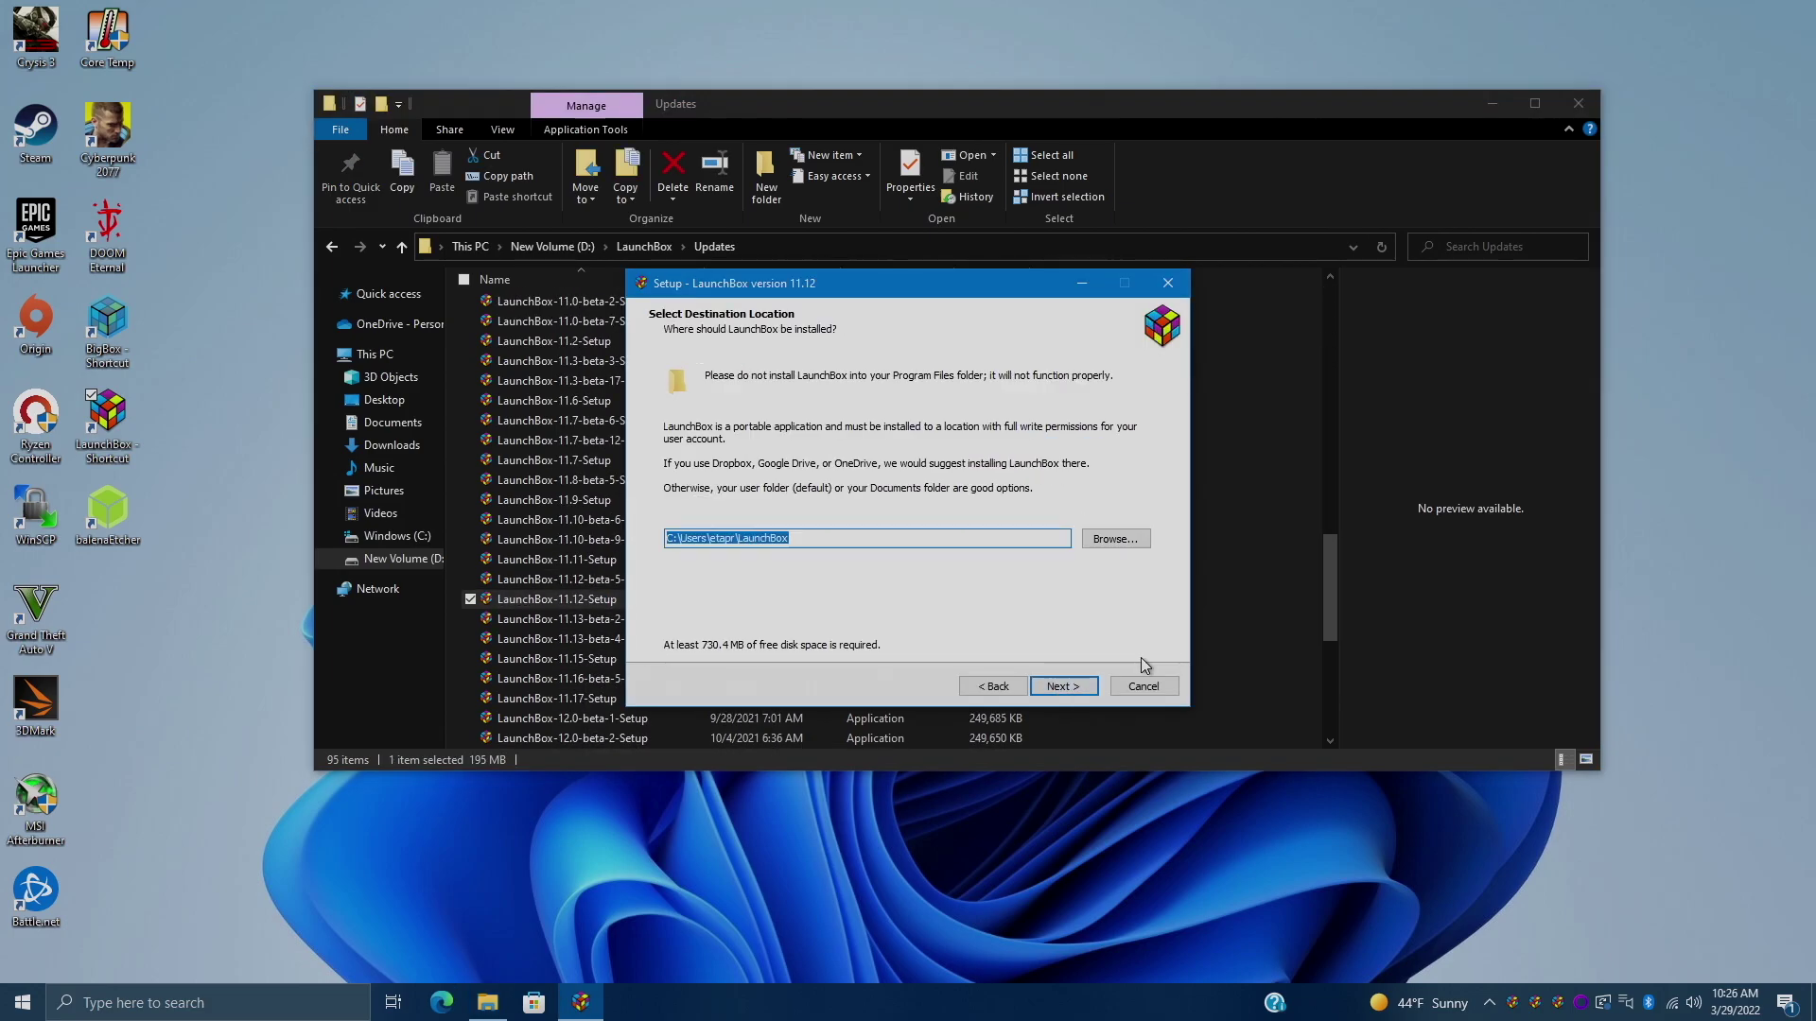
# - Set the install folder to D:\LaunchBox and install 11.12 there
pyautogui.click(1113, 540)
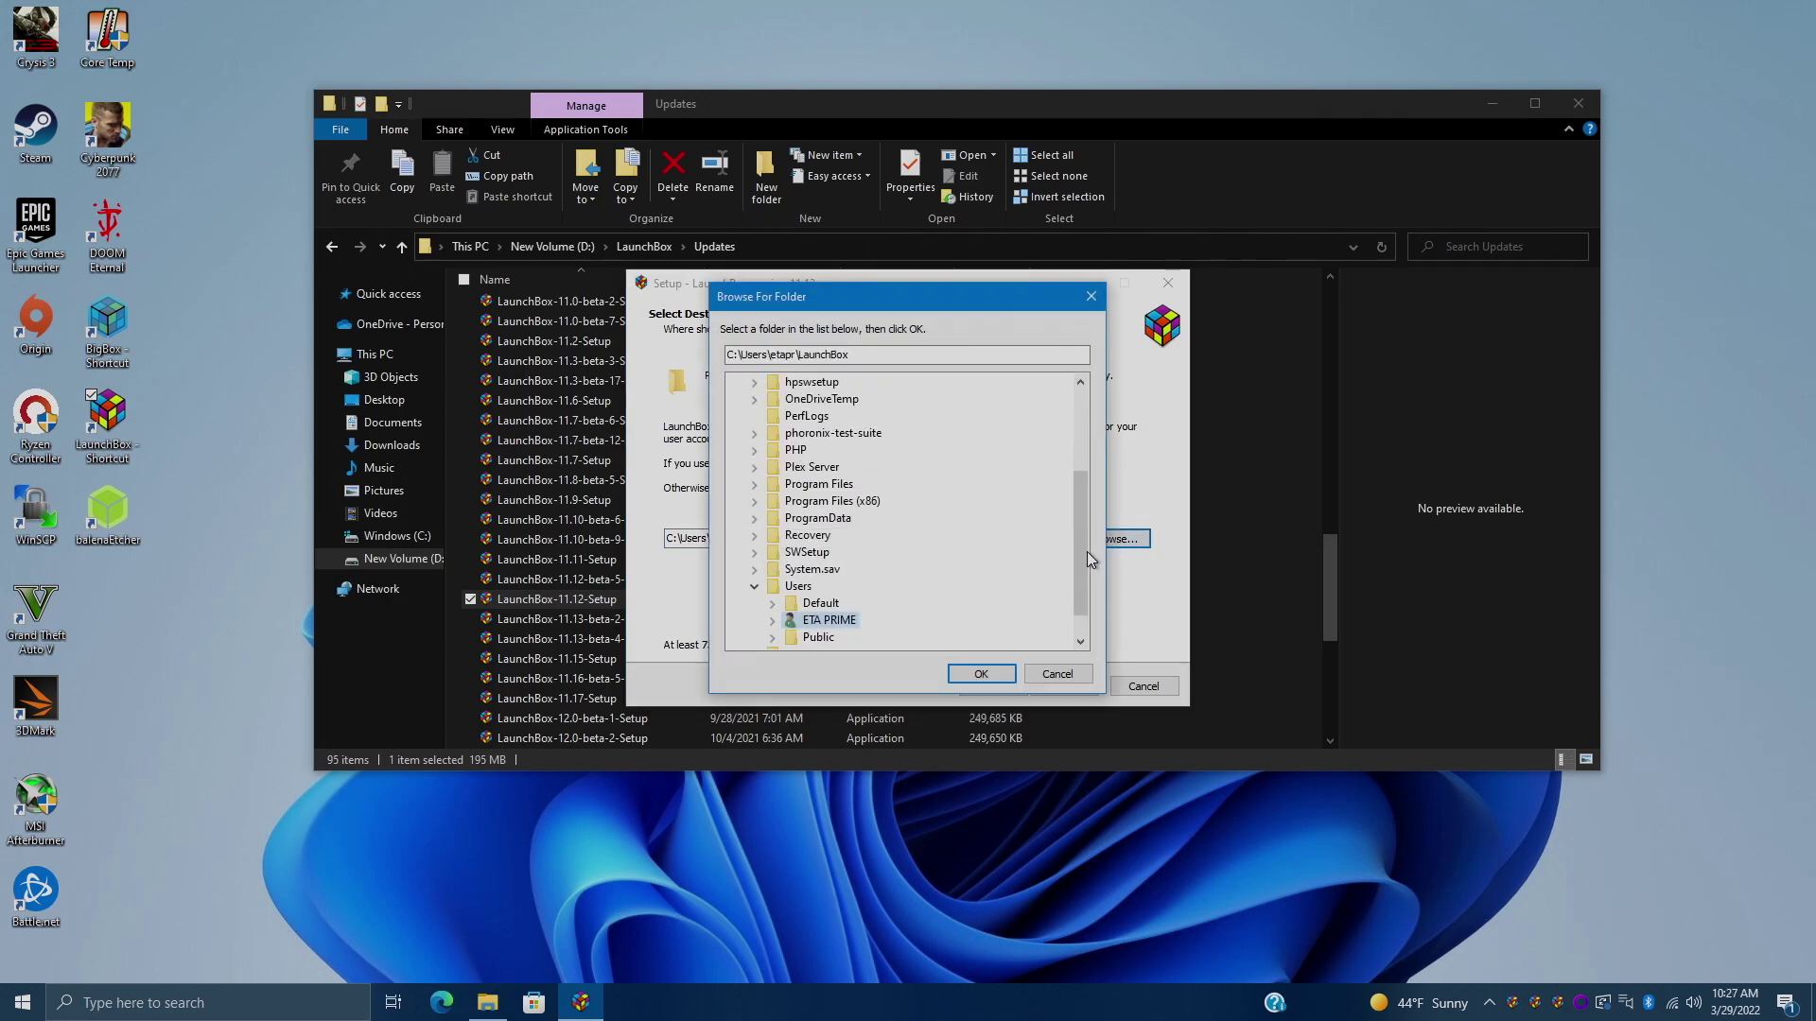
pyautogui.scroll(-1, 1075, 576)
pyautogui.click(797, 640)
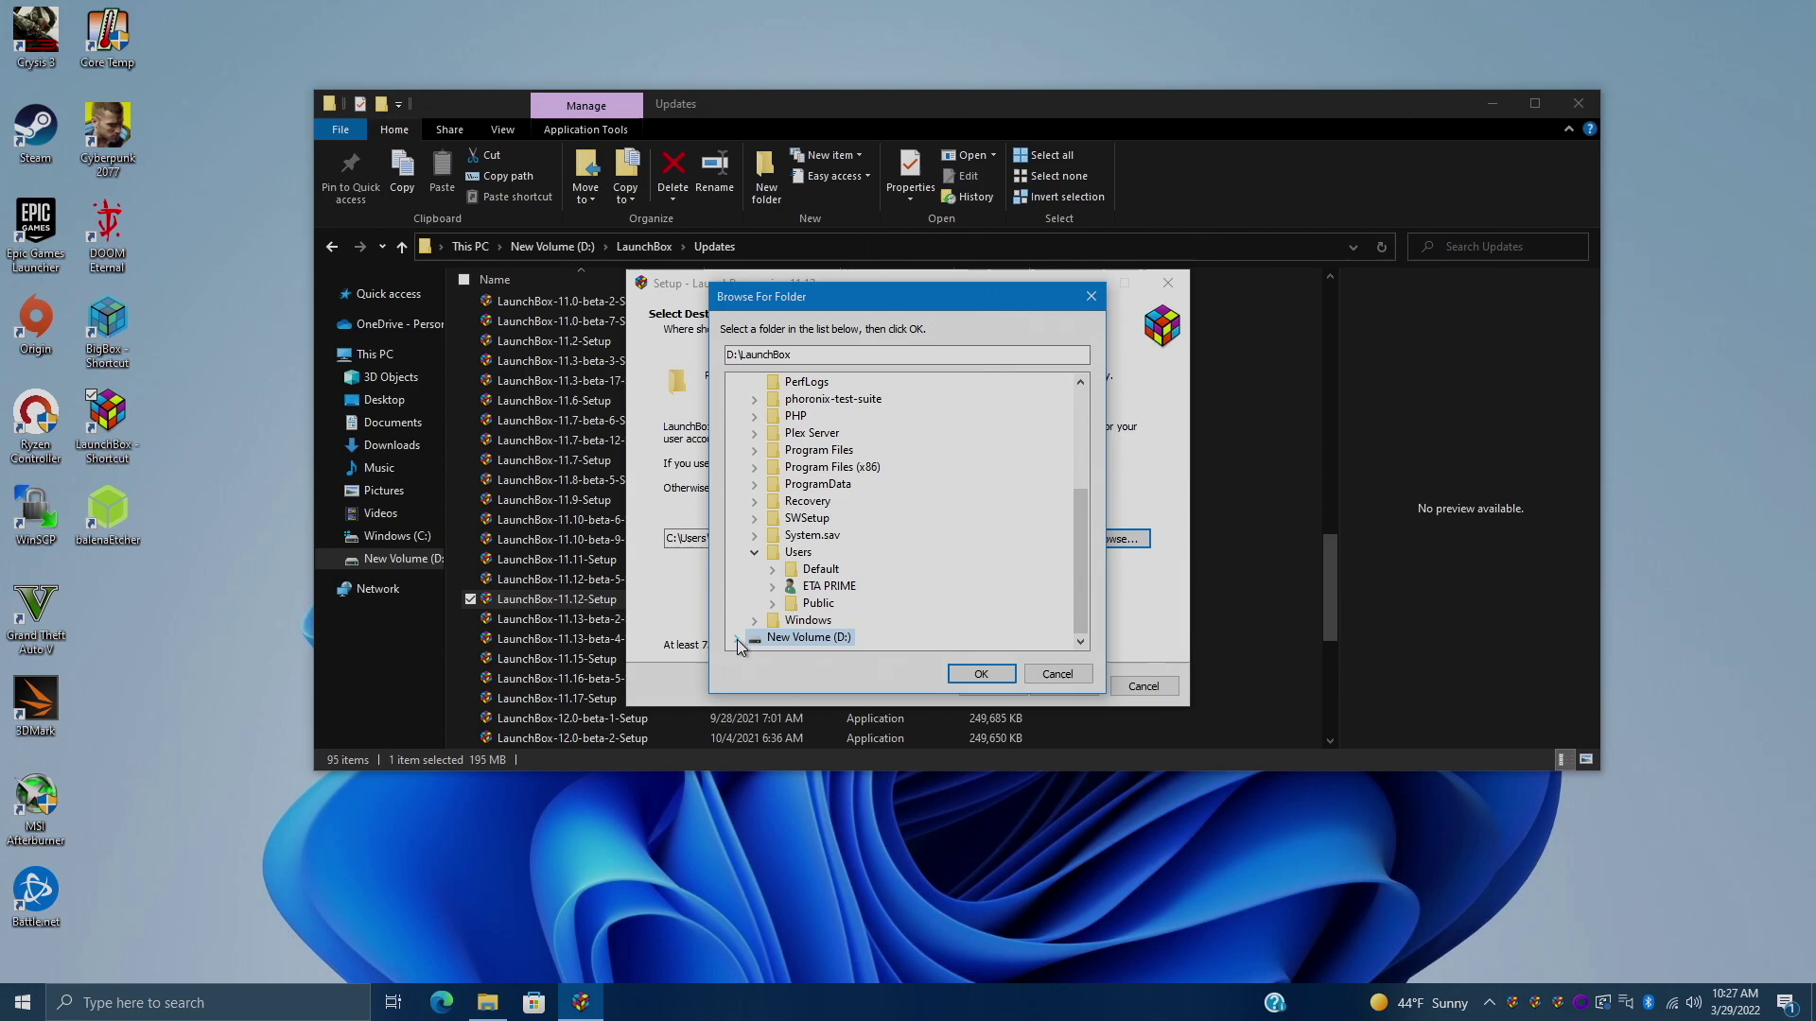
pyautogui.click(736, 638)
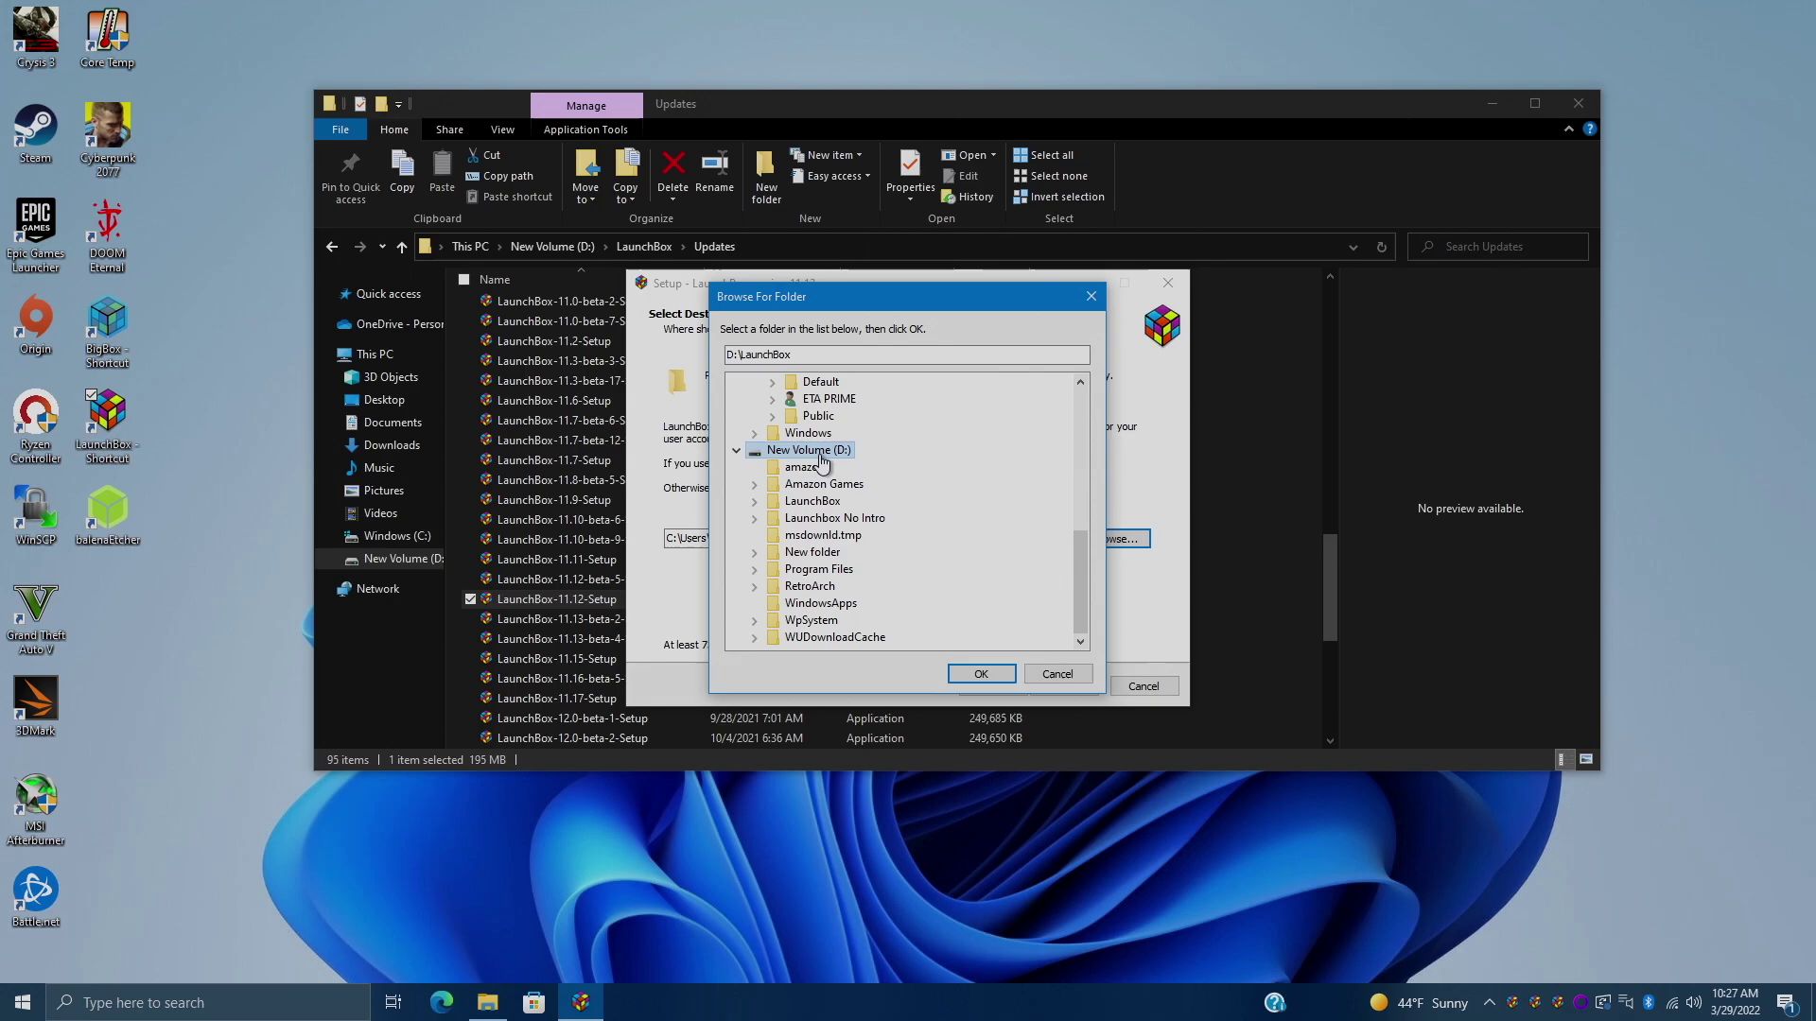
pyautogui.click(997, 677)
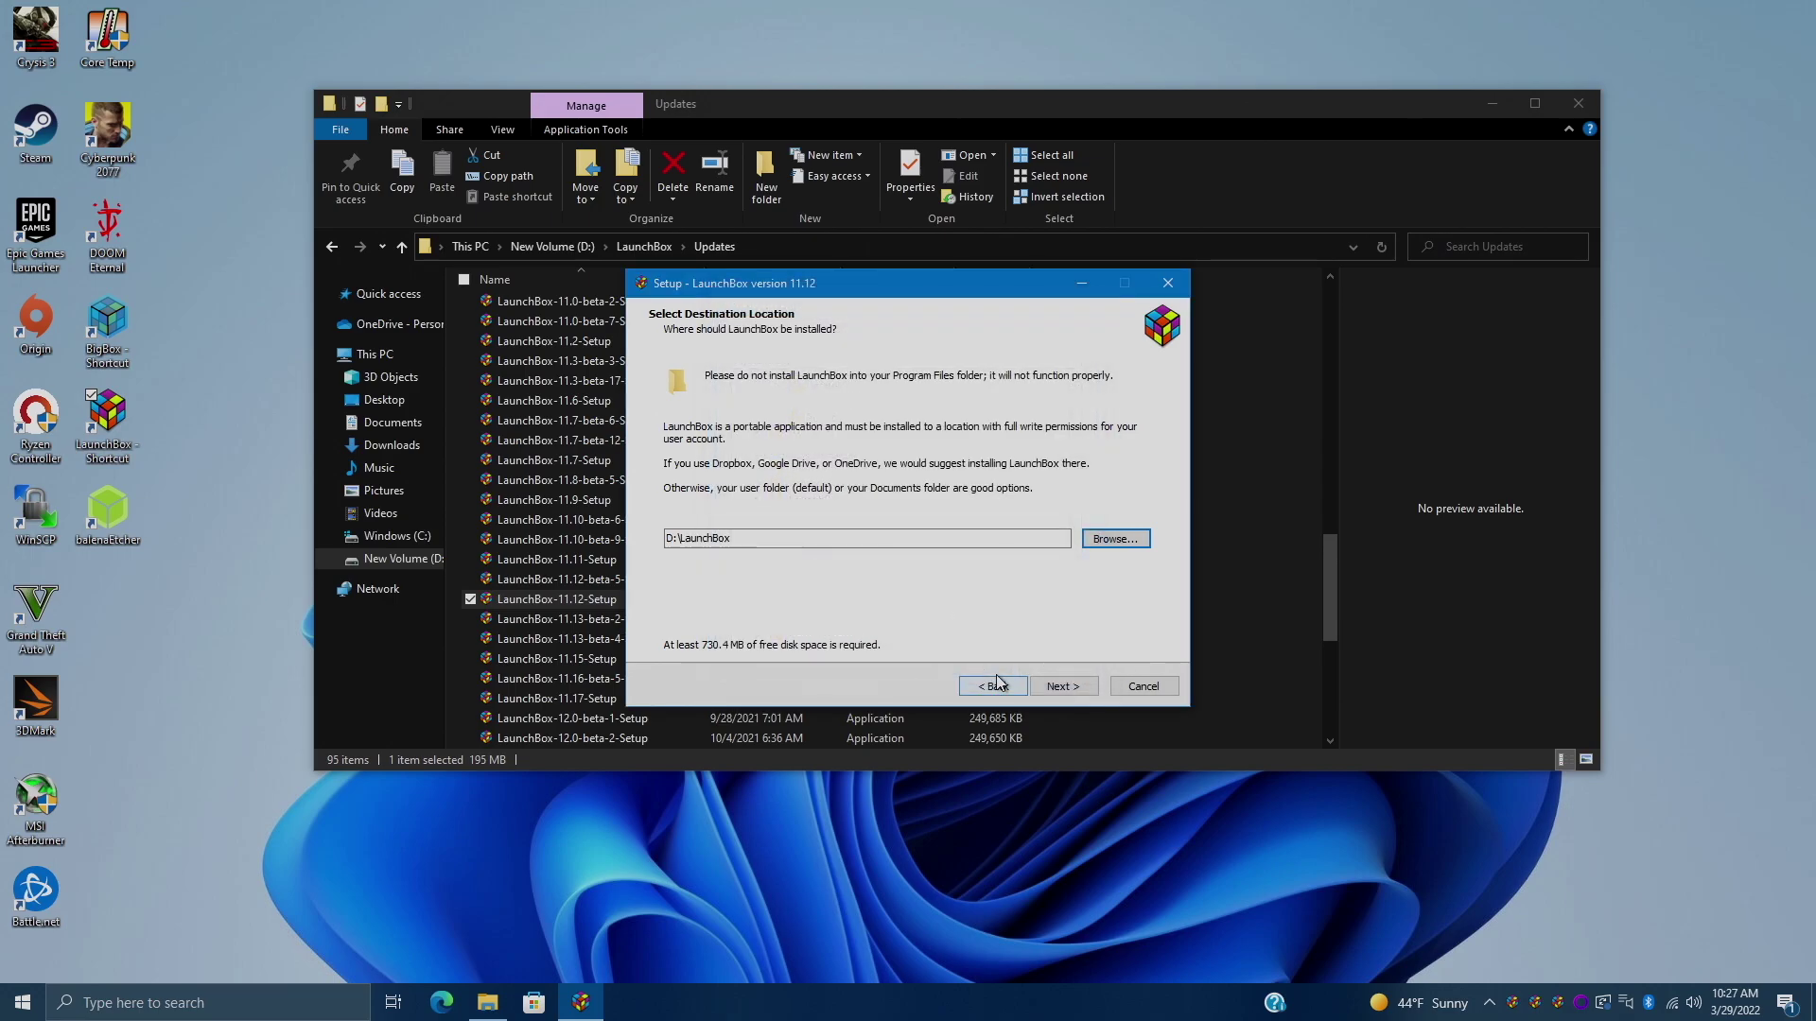
pyautogui.click(1062, 685)
pyautogui.click(1062, 685)
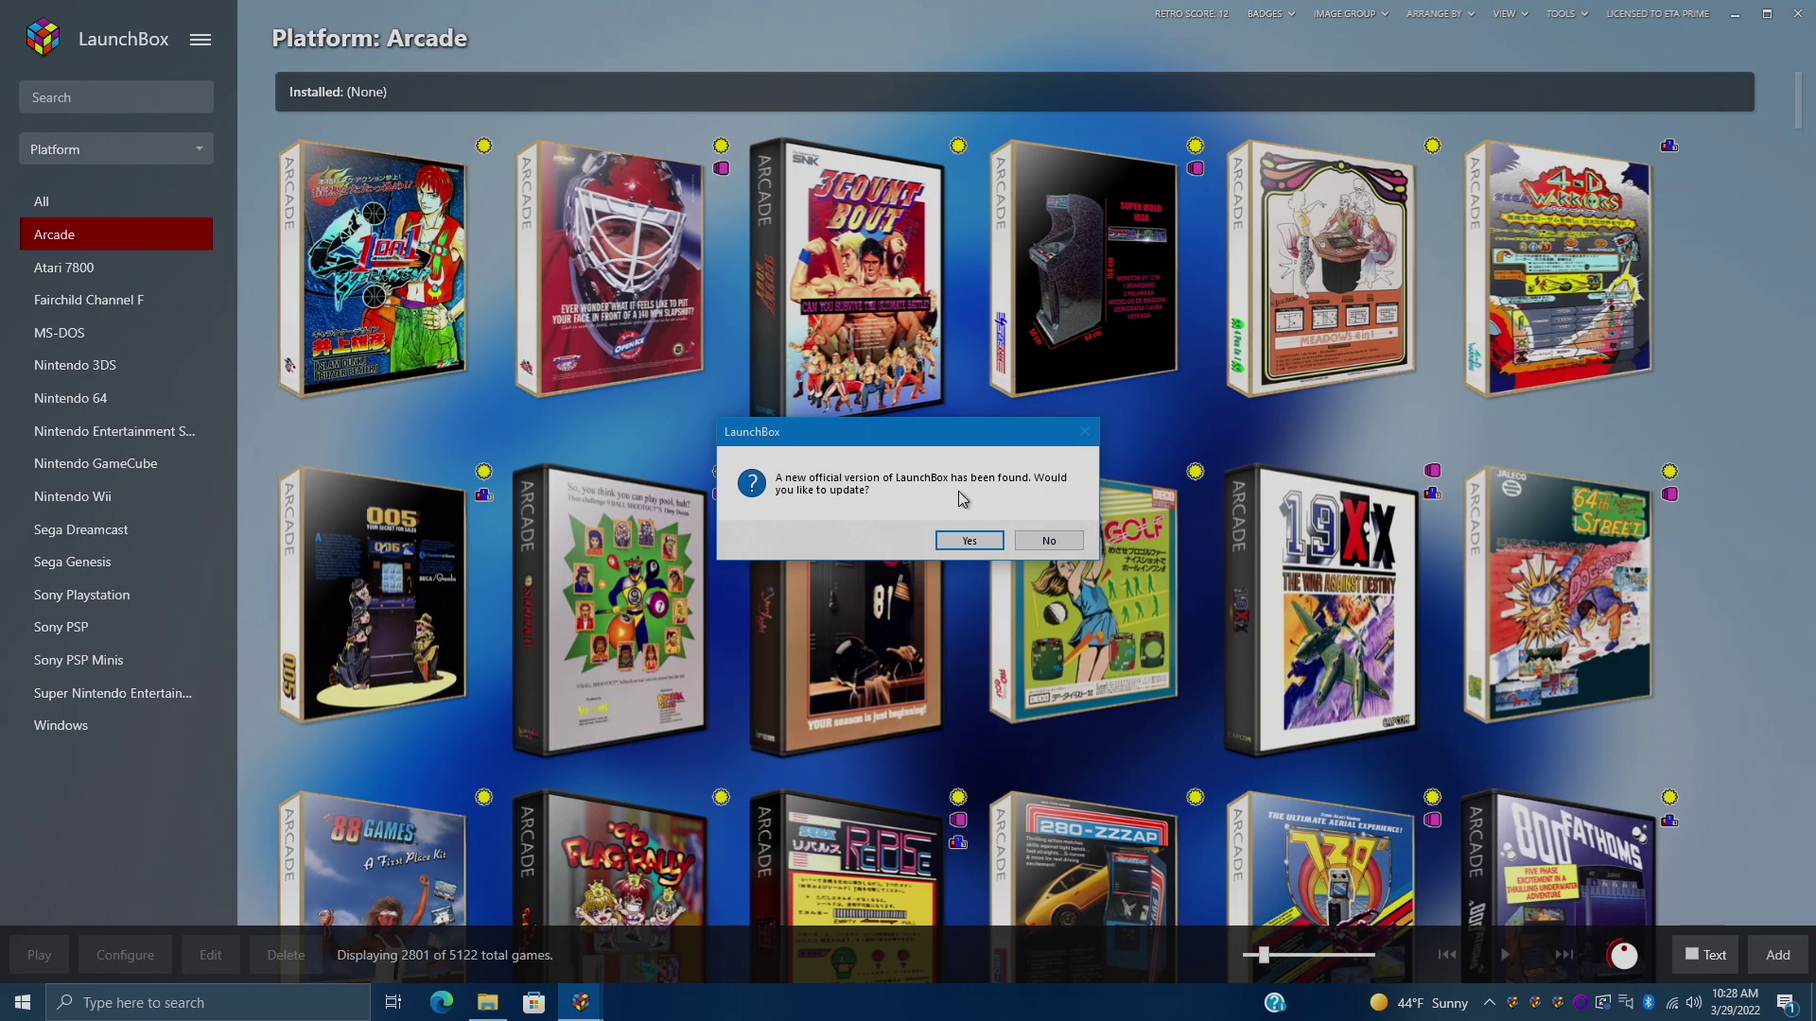
# - Decline the update offer, confirm version 11.12 in Help > About, and close About
pyautogui.click(1052, 539)
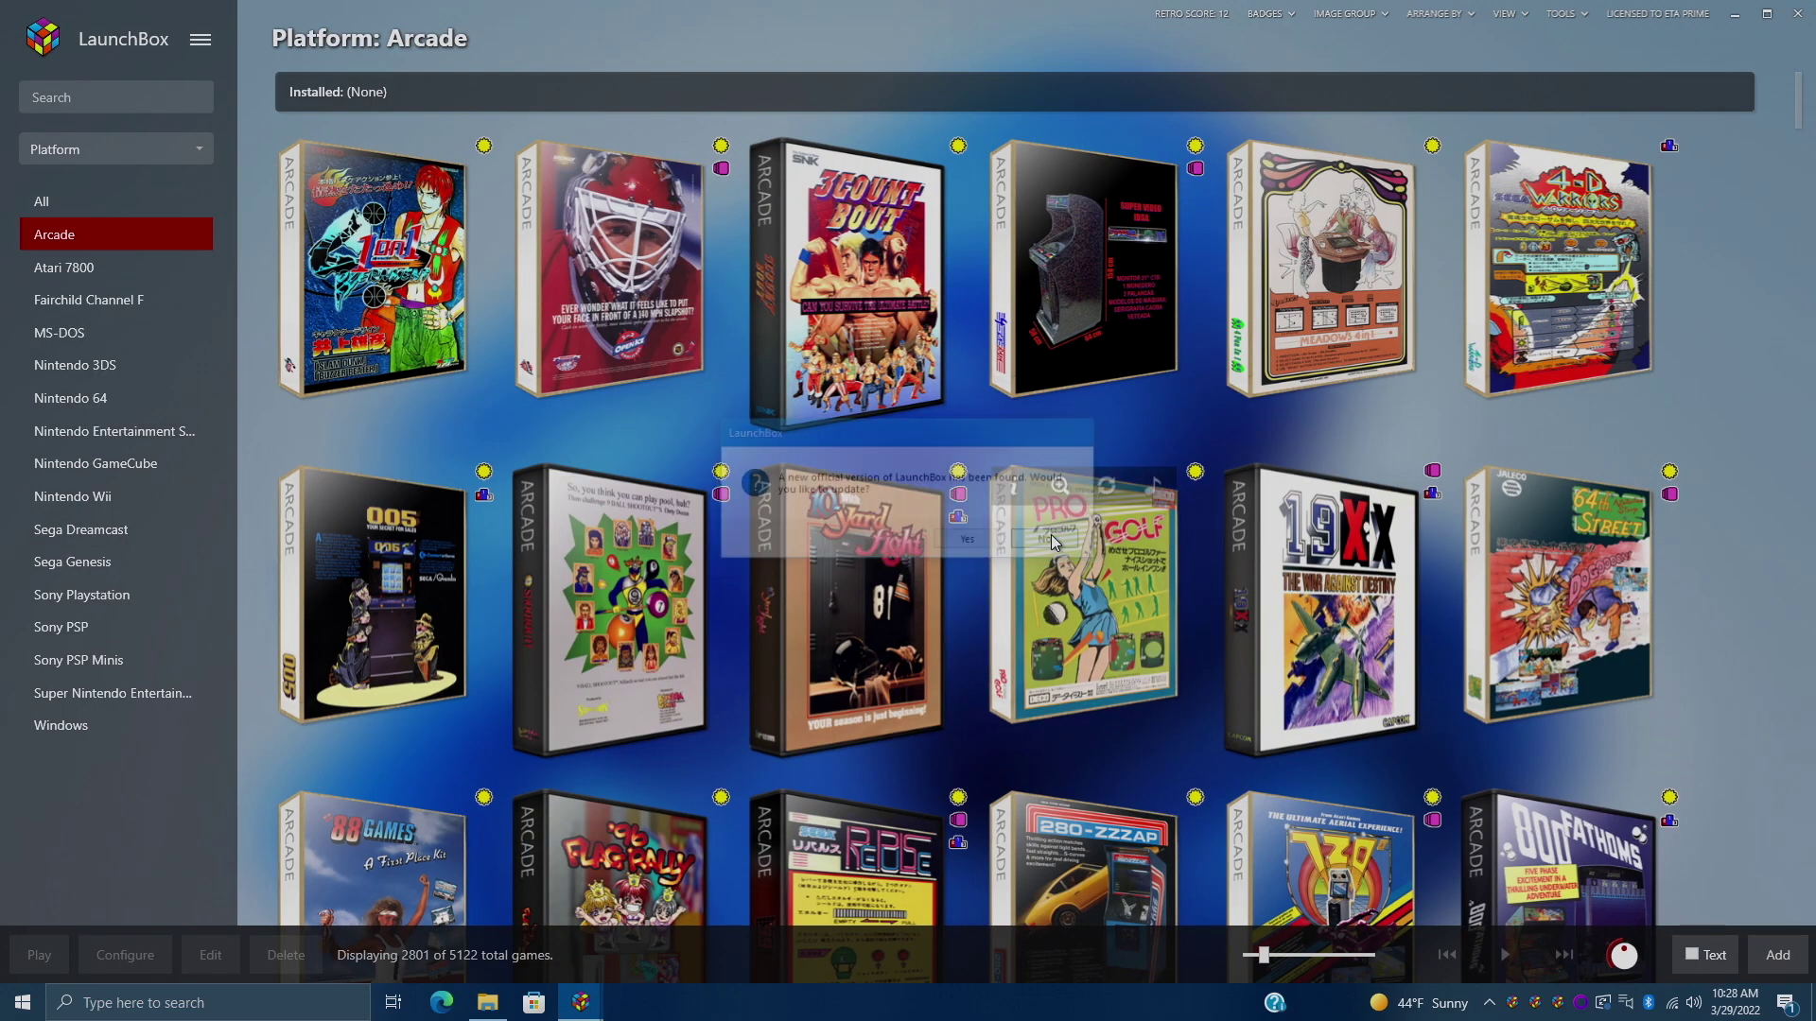
pyautogui.click(200, 42)
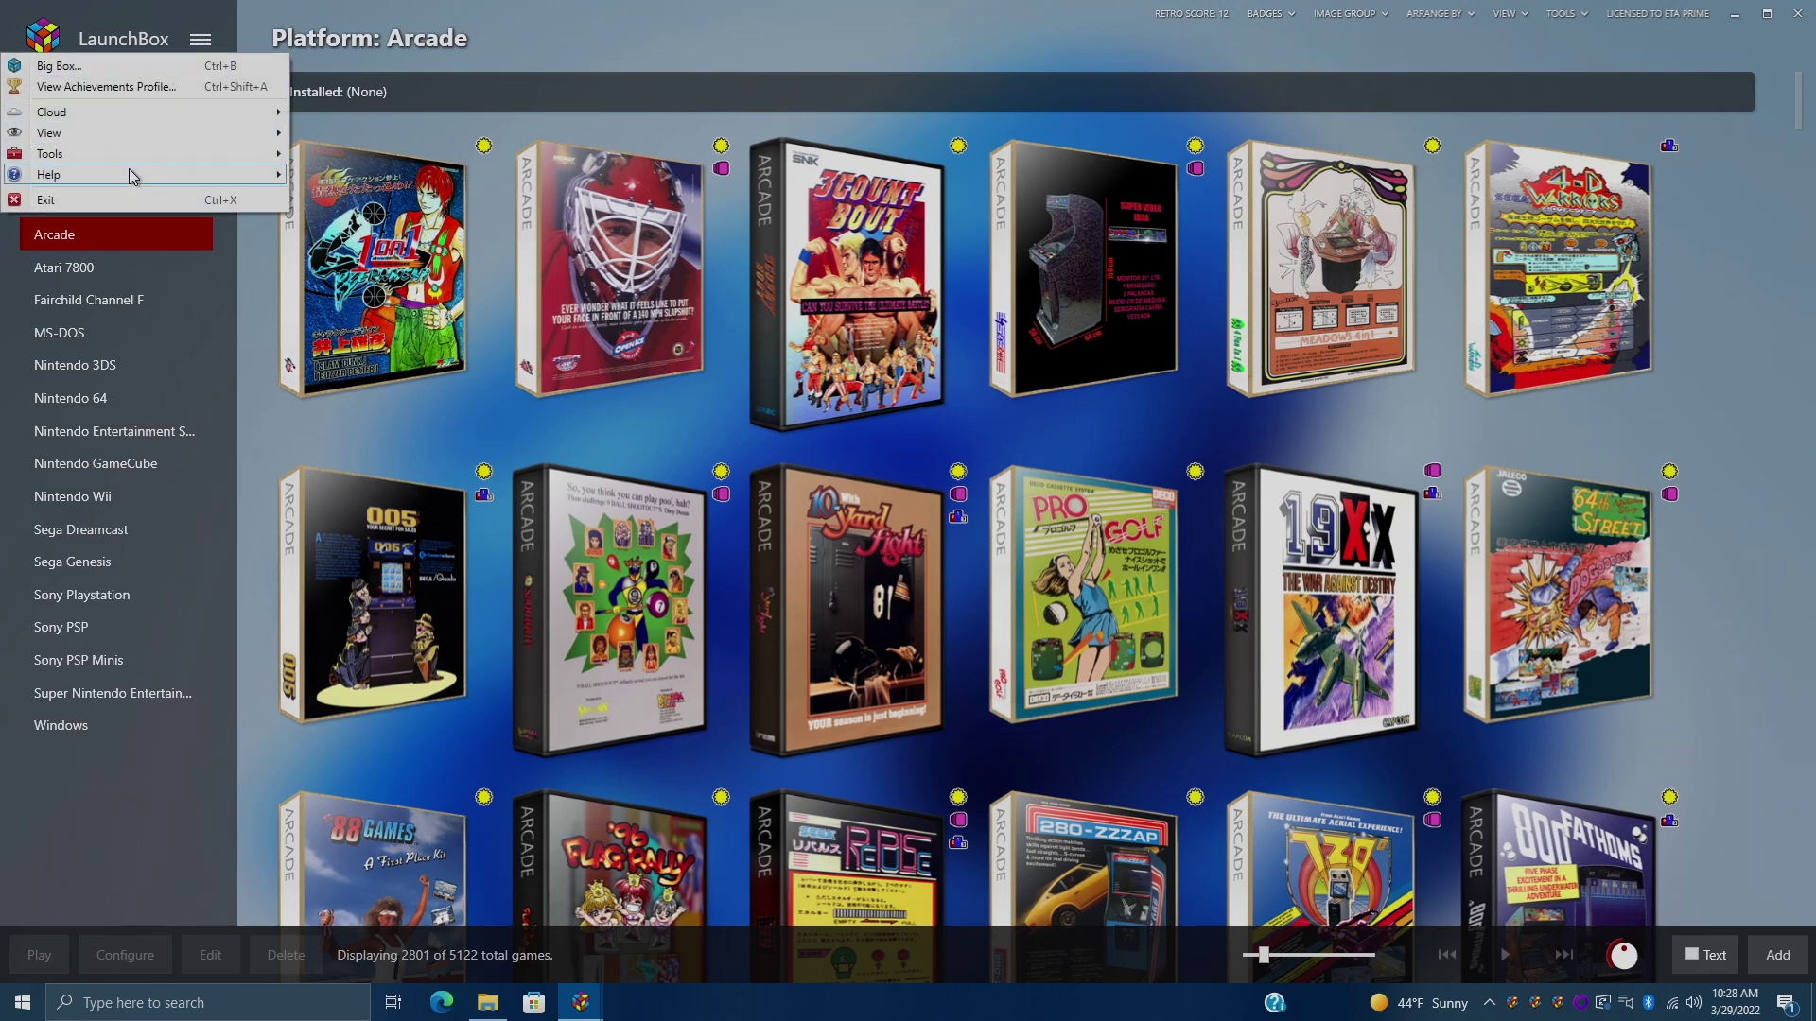
pyautogui.click(369, 222)
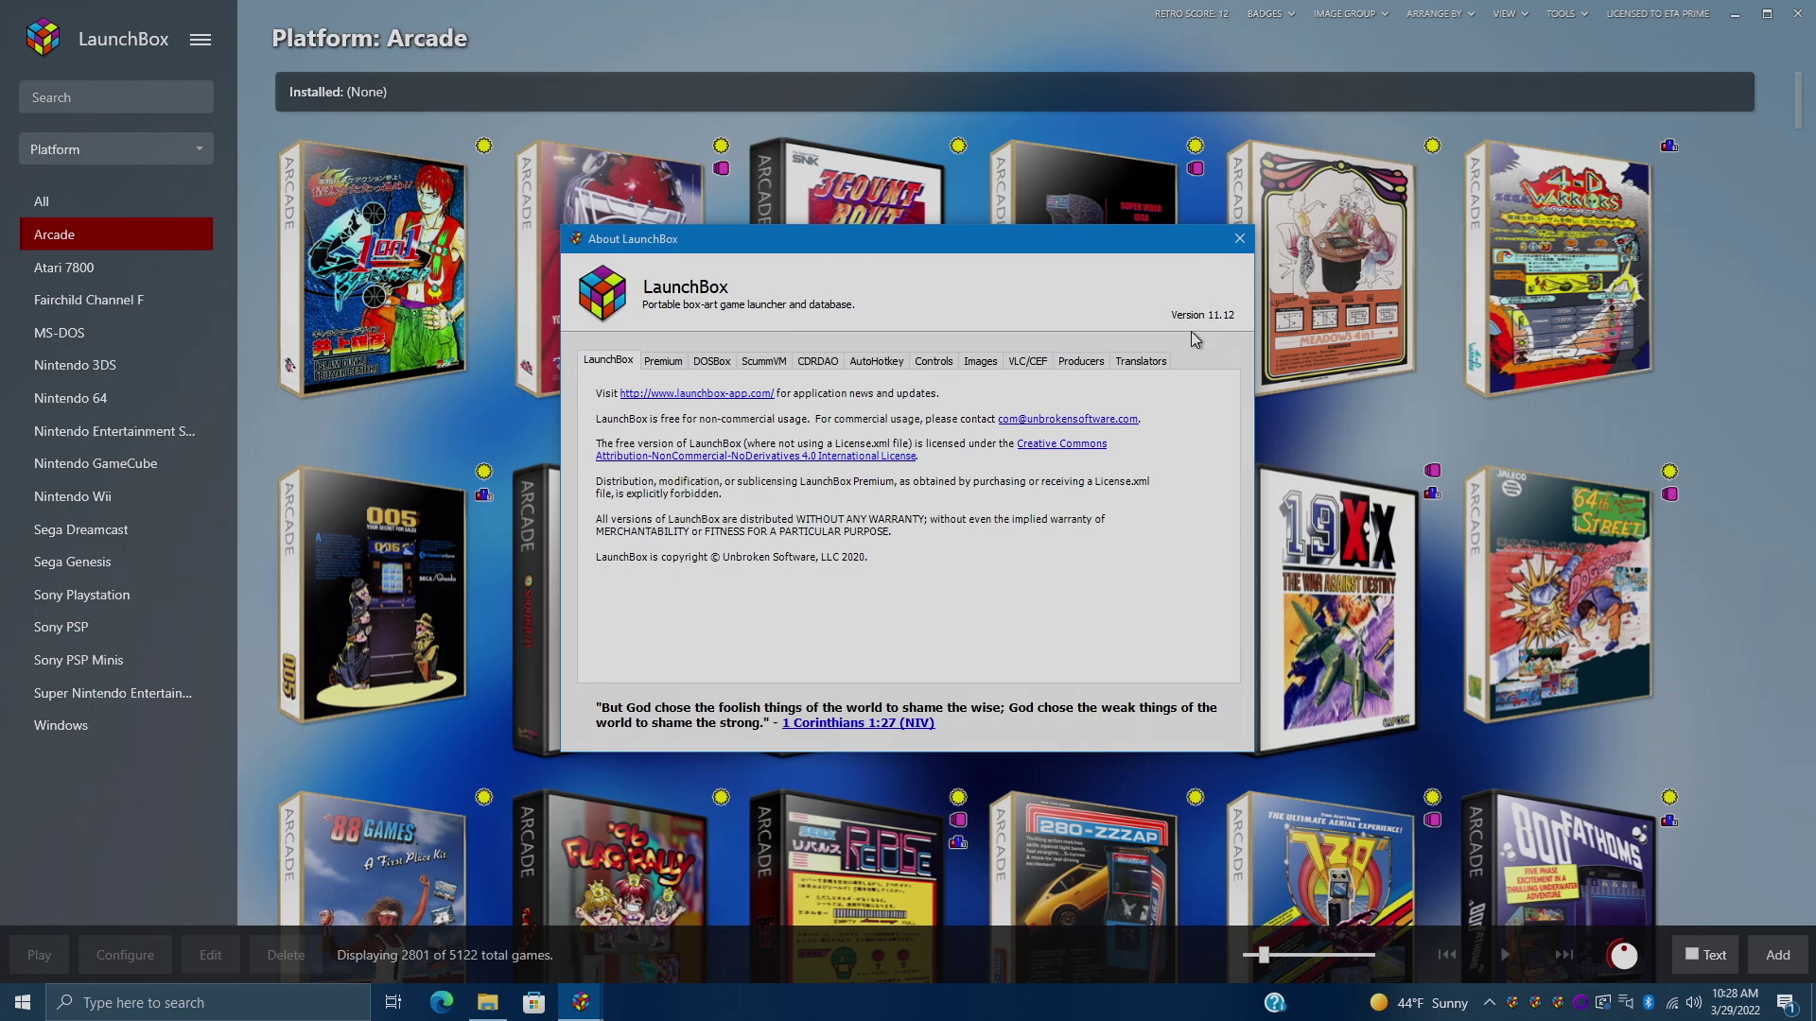
pyautogui.click(1238, 238)
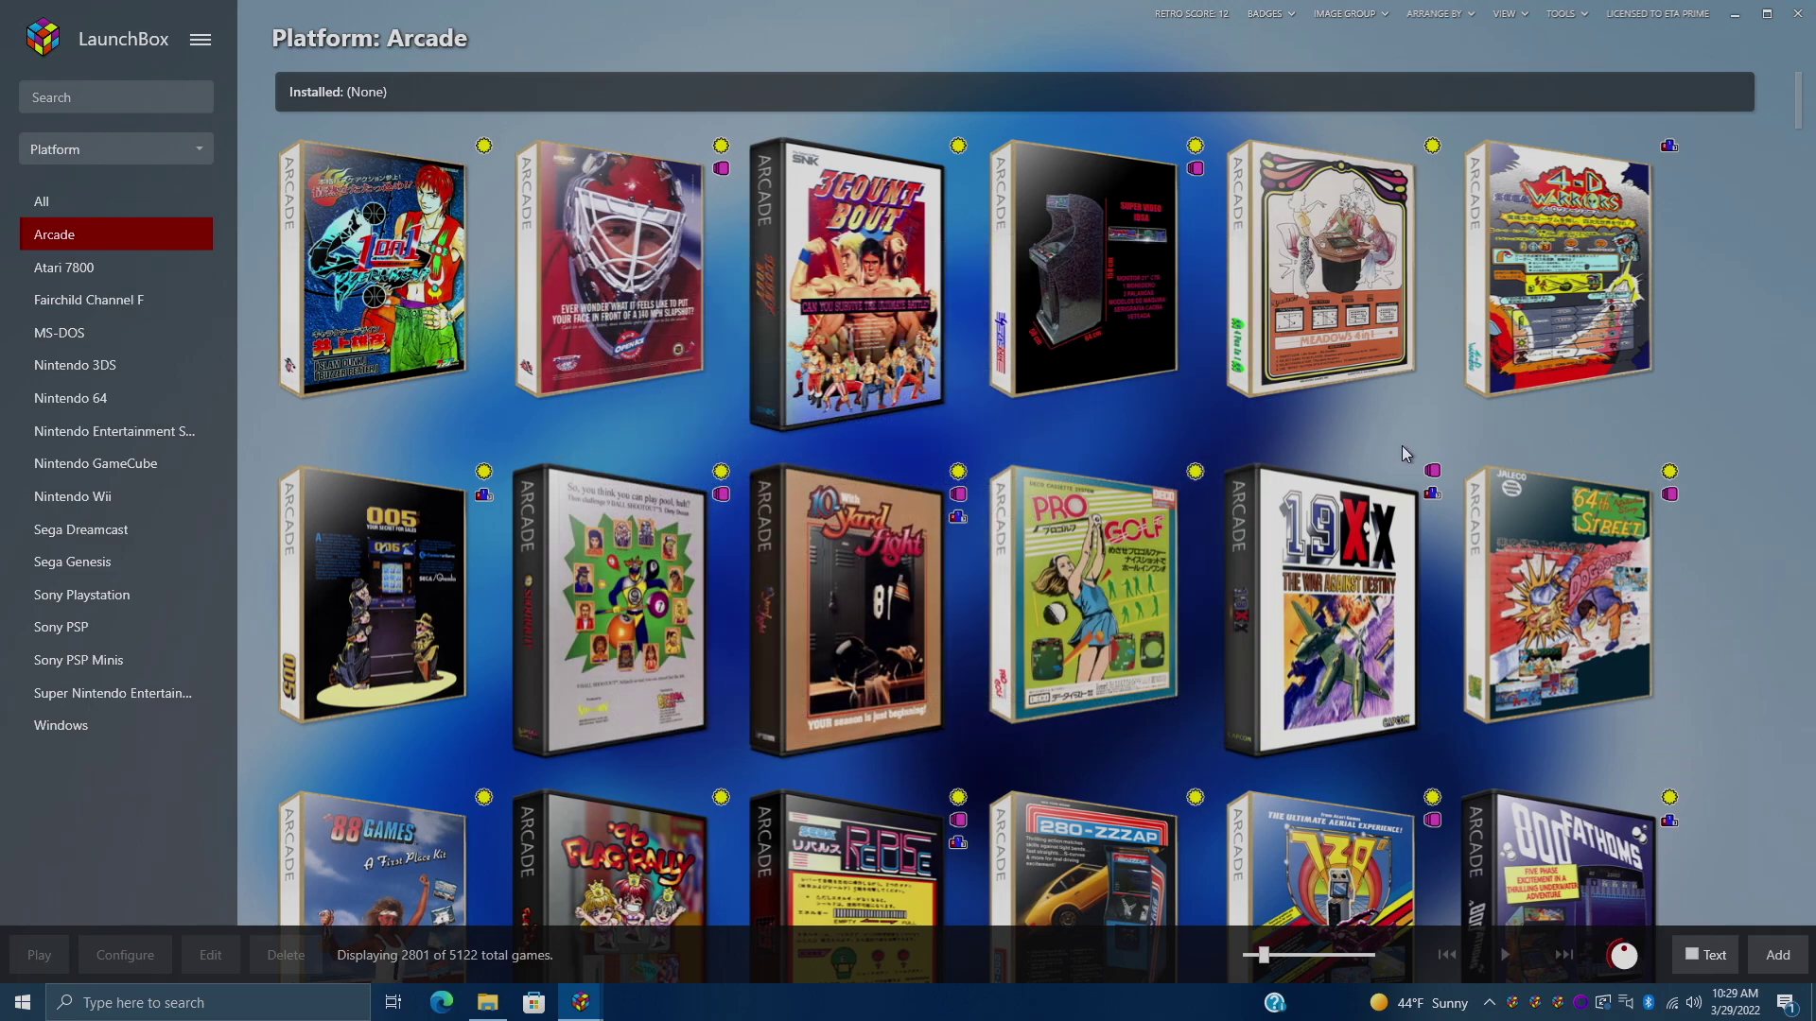
pyautogui.scroll(-1, 1398, 469)
pyautogui.scroll(-1, 1386, 504)
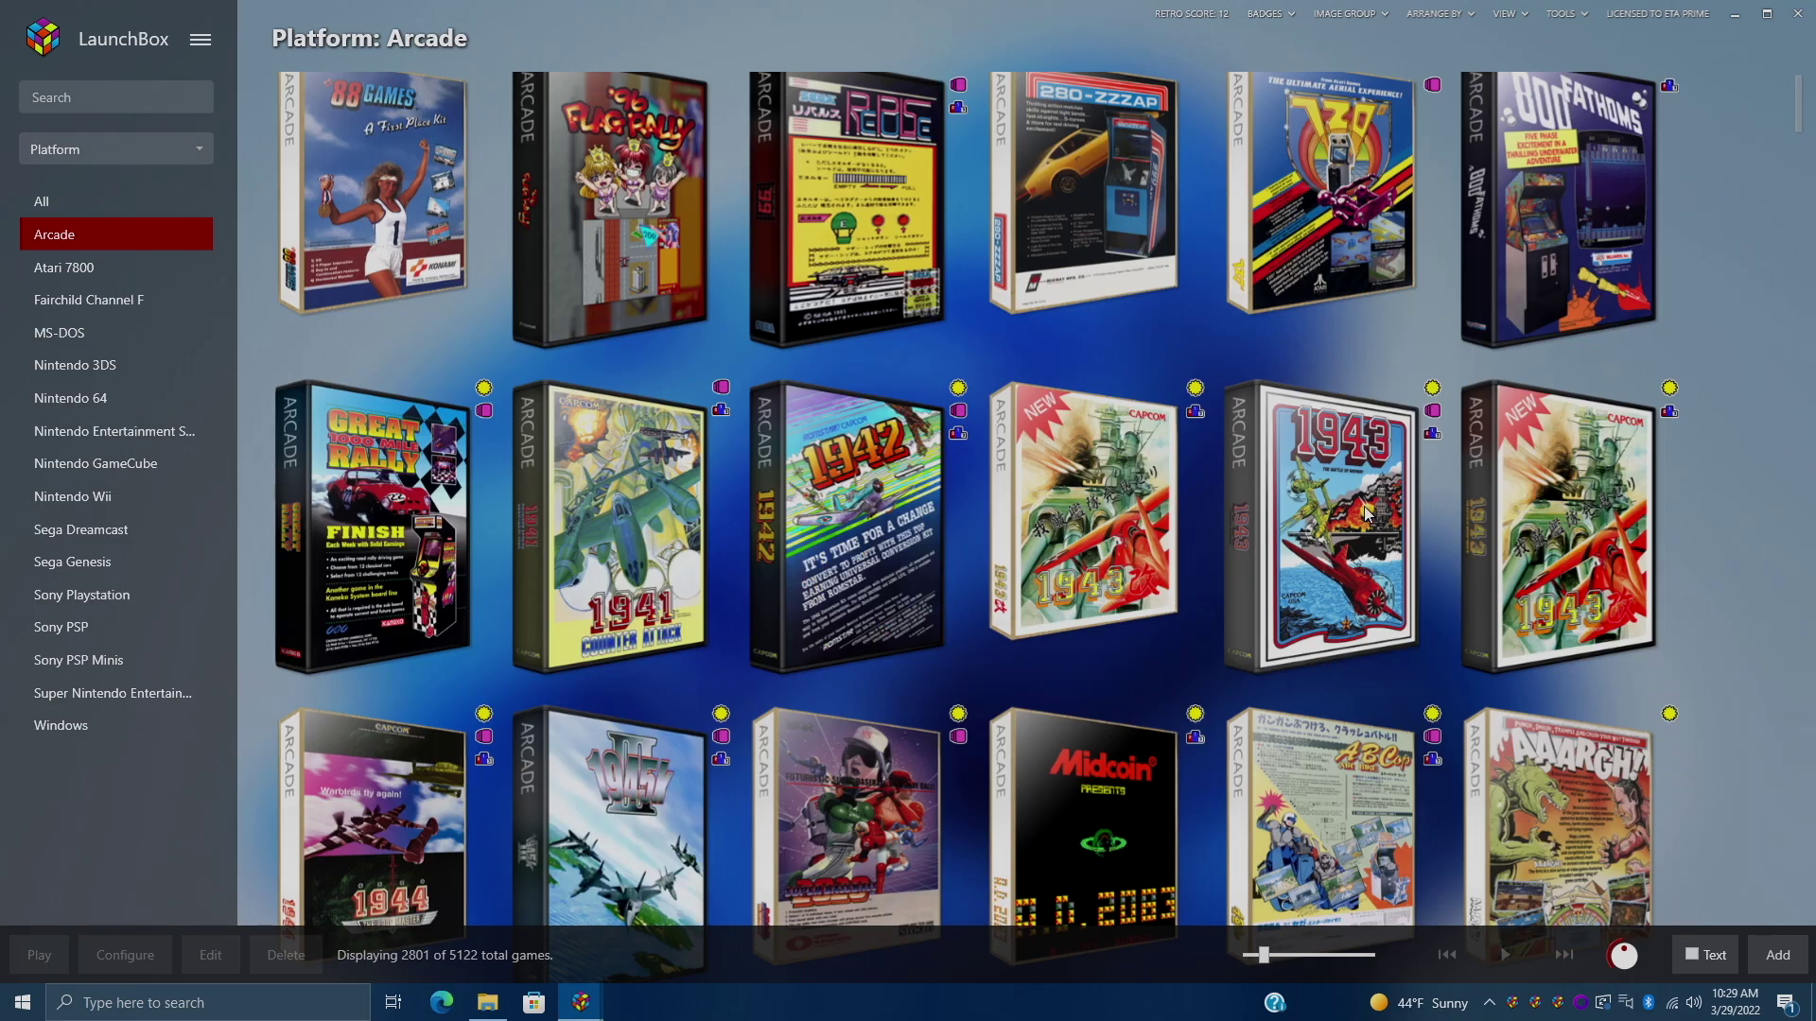
pyautogui.scroll(1, 1393, 557)
pyautogui.scroll(1, 1377, 539)
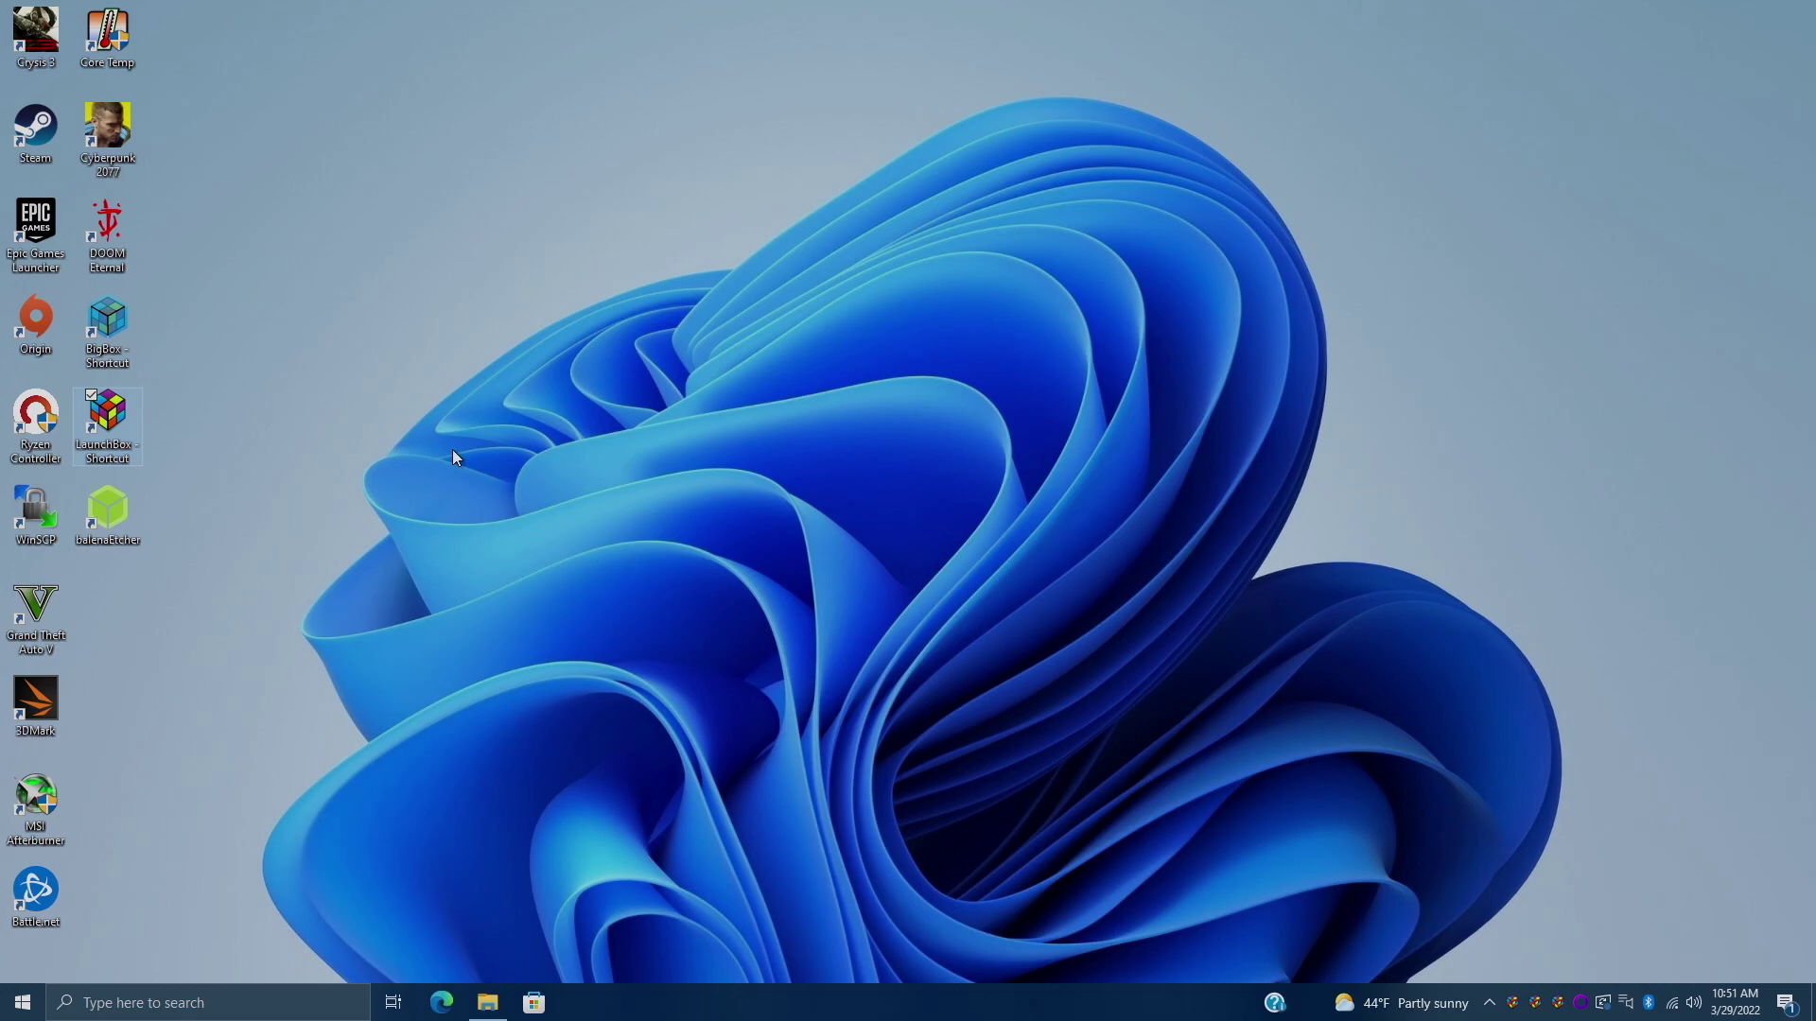
# - Relaunch LaunchBox from its desktop shortcut
pyautogui.doubleClick(105, 436)
# - Open D:\LaunchBox\Updates in File Explorer and run LaunchBox-12.9-Setup
pyautogui.click(486, 1002)
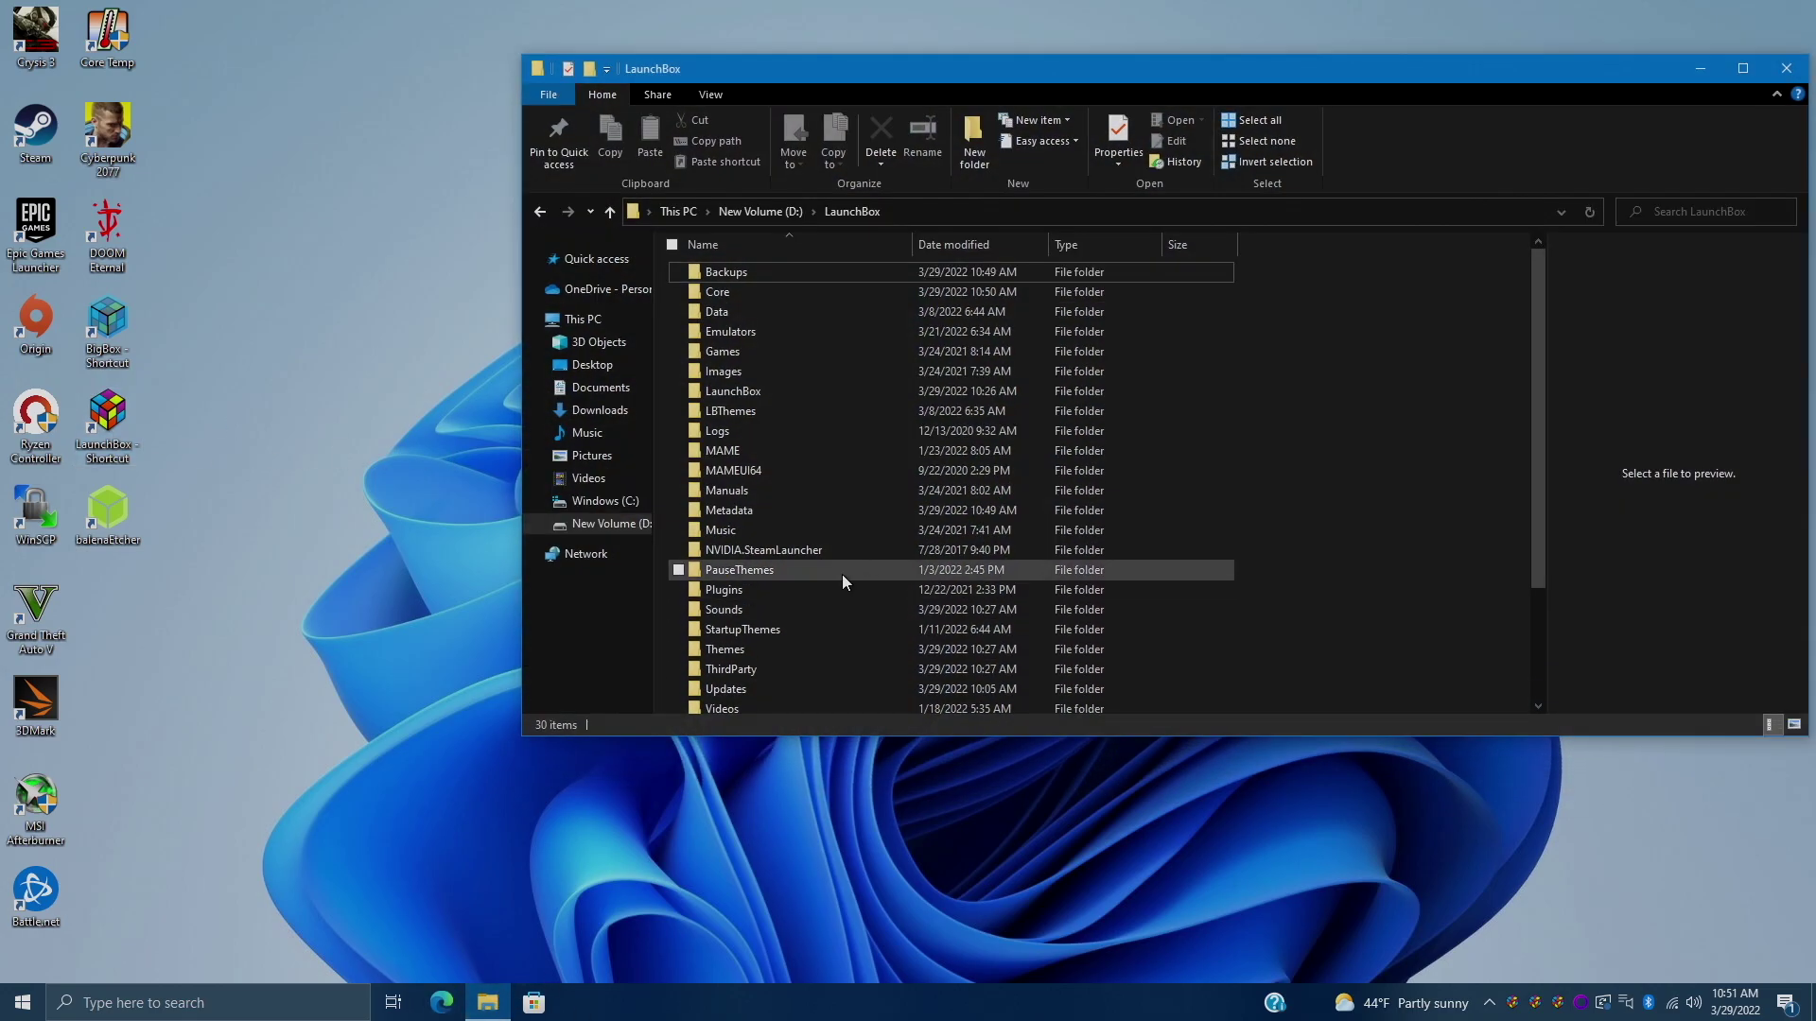
pyautogui.scroll(-3, 838, 574)
pyautogui.doubleClick(740, 550)
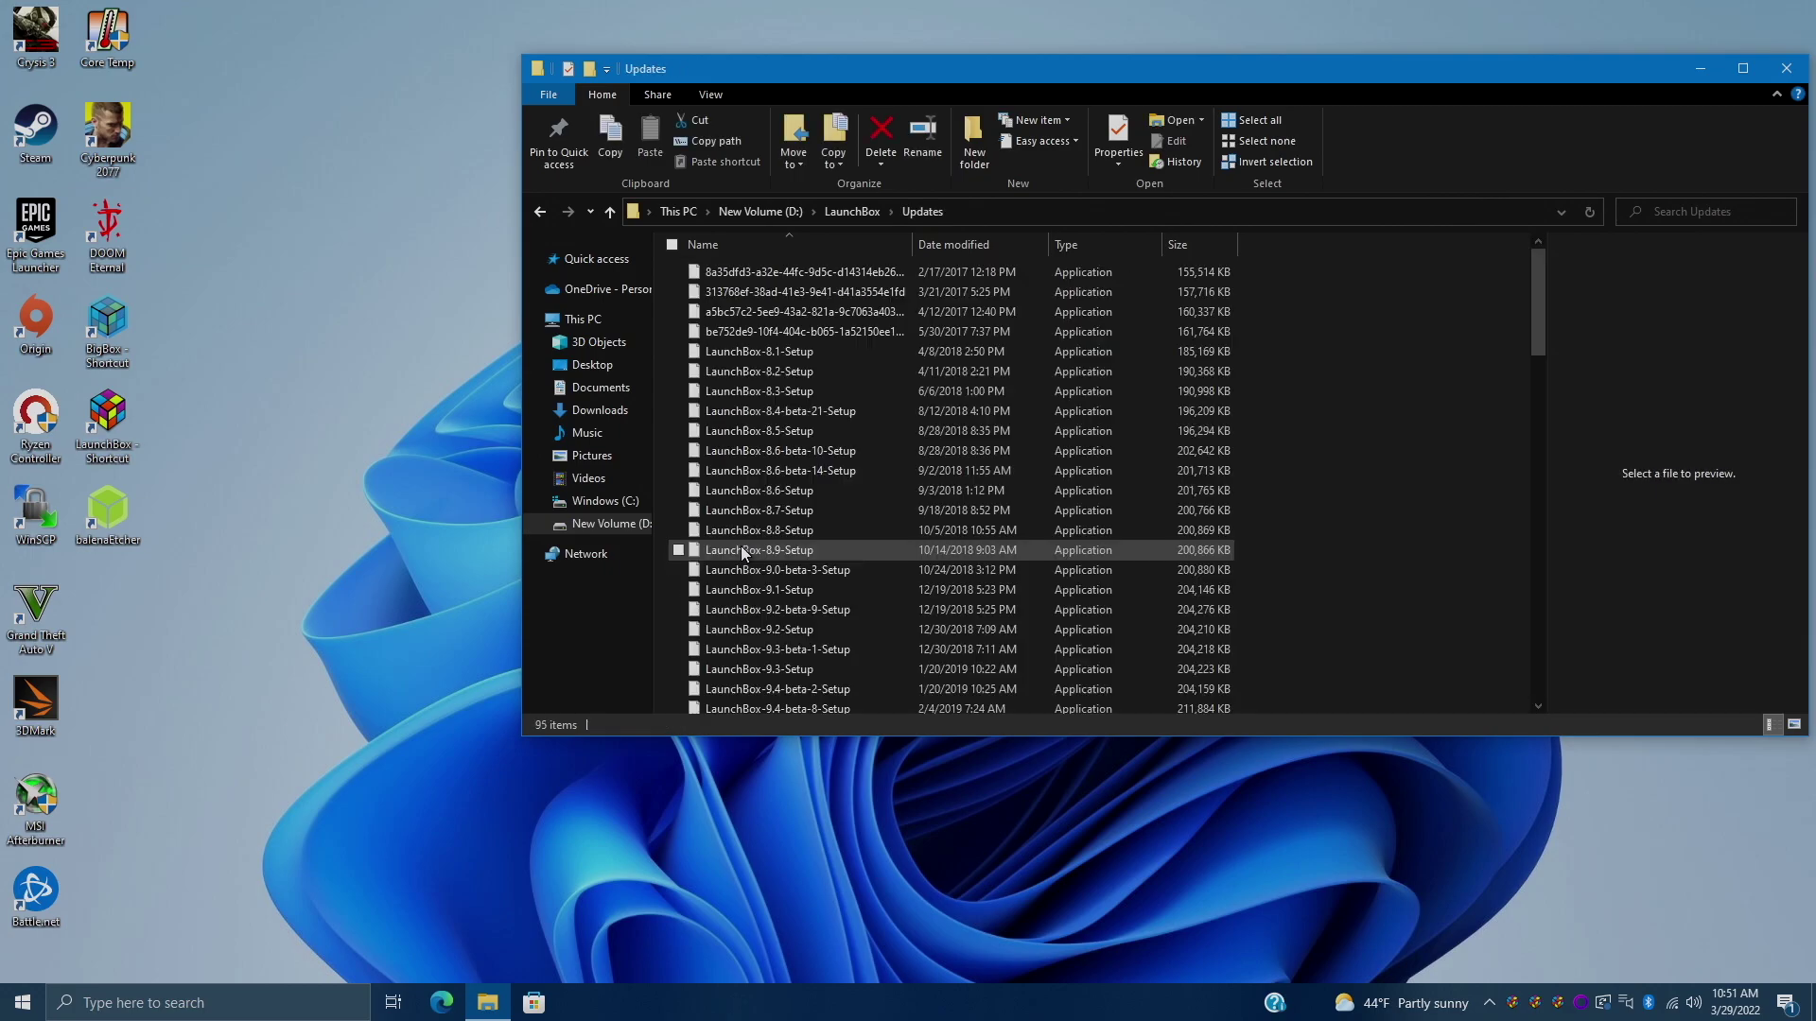
pyautogui.scroll(-8, 906, 661)
pyautogui.scroll(-8, 906, 661)
pyautogui.scroll(-8, 906, 661)
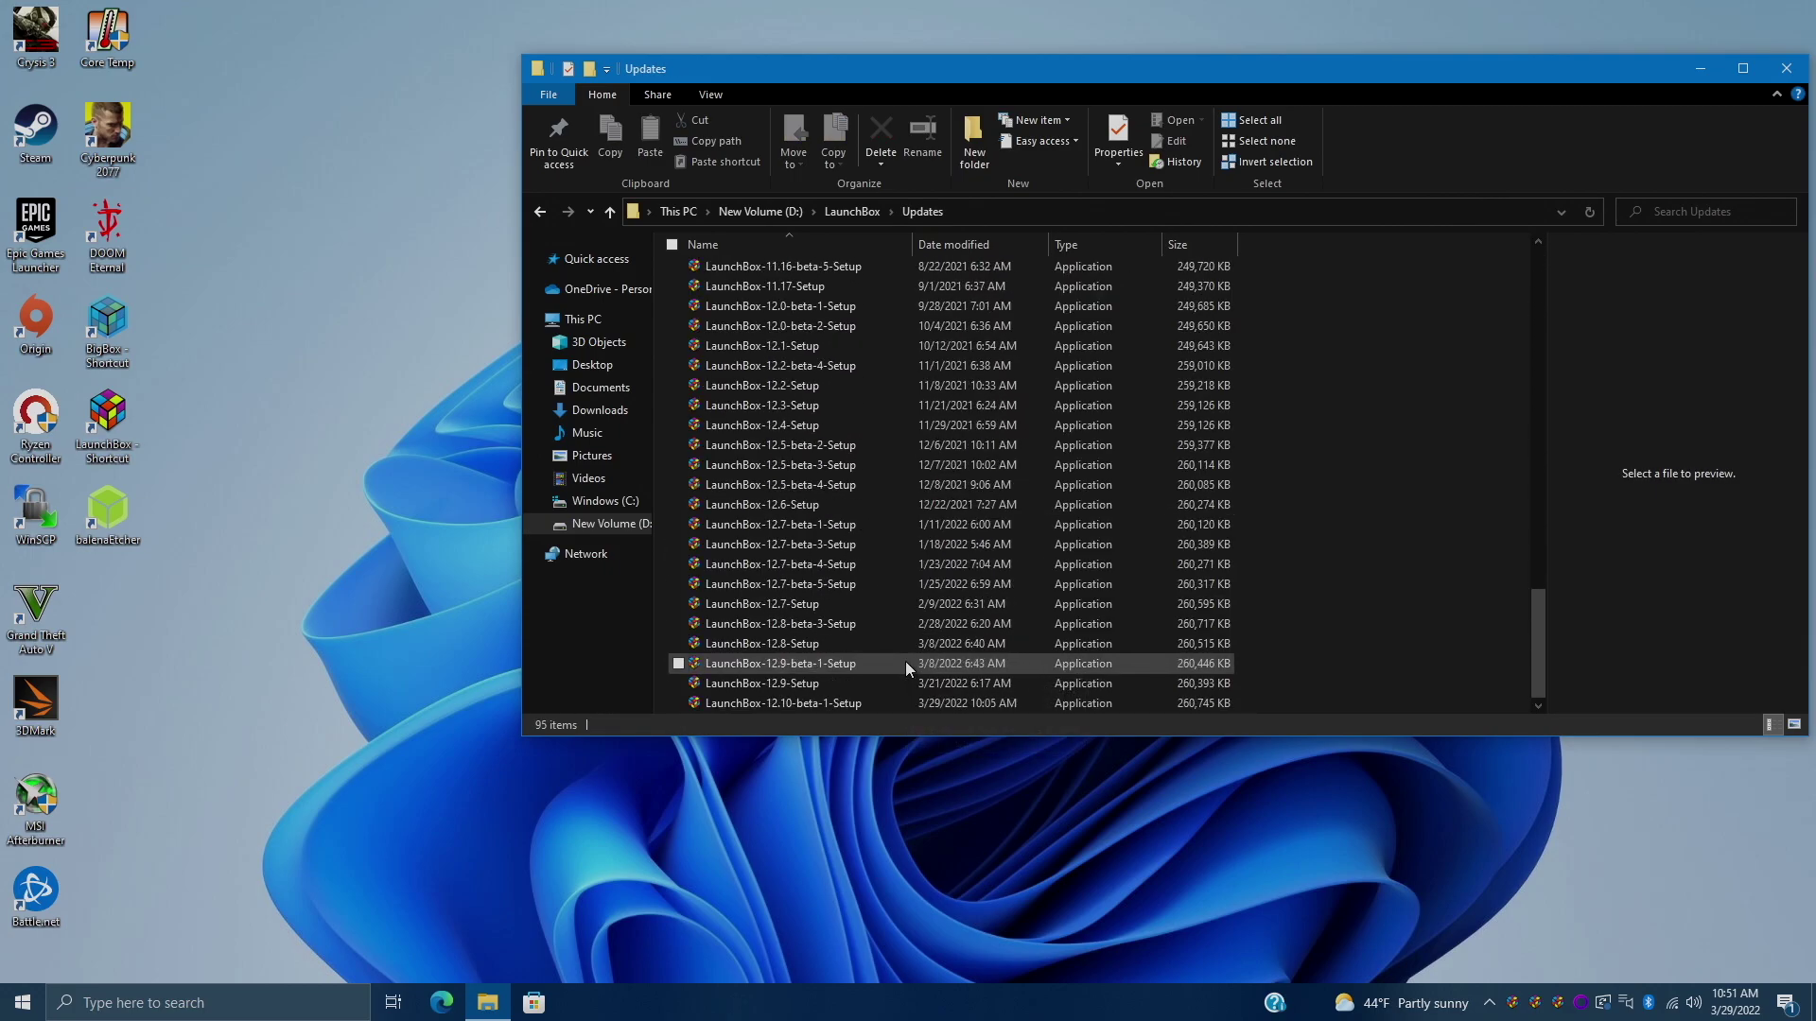
pyautogui.click(832, 687)
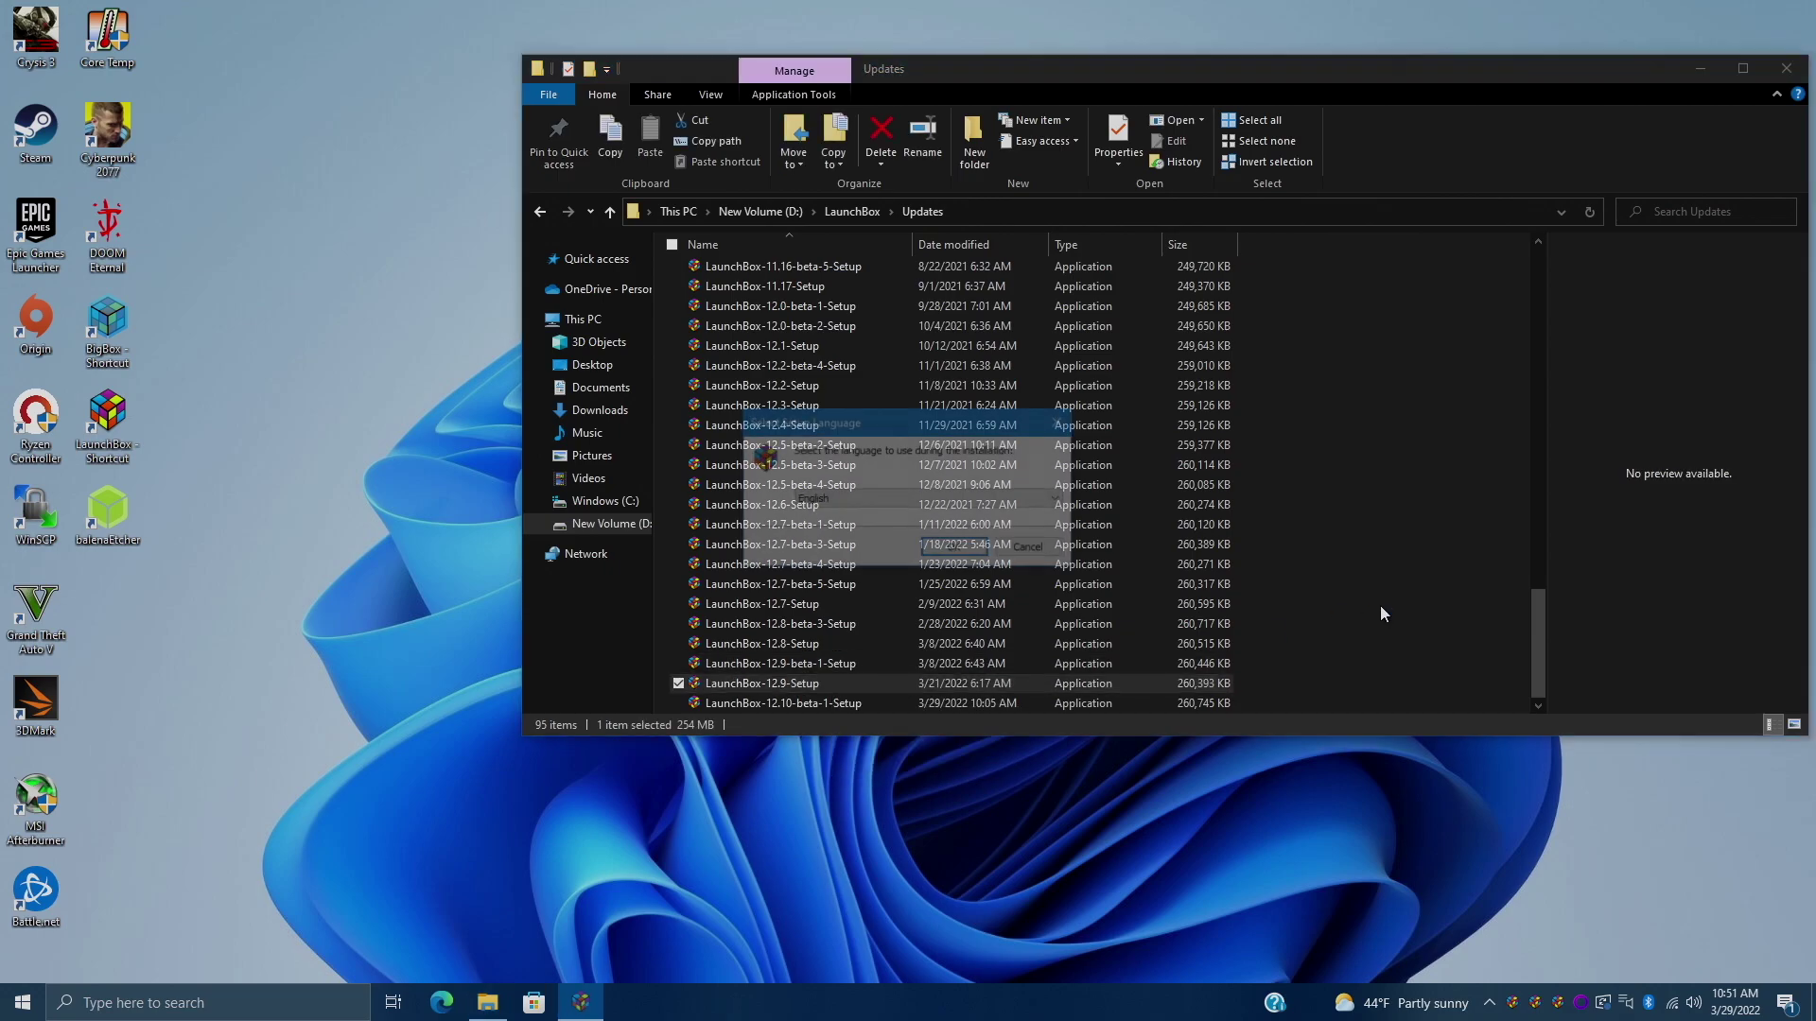
# - Confirm English, set the 12.9 install folder to D:\LaunchBox, and start installing
pyautogui.click(1699, 67)
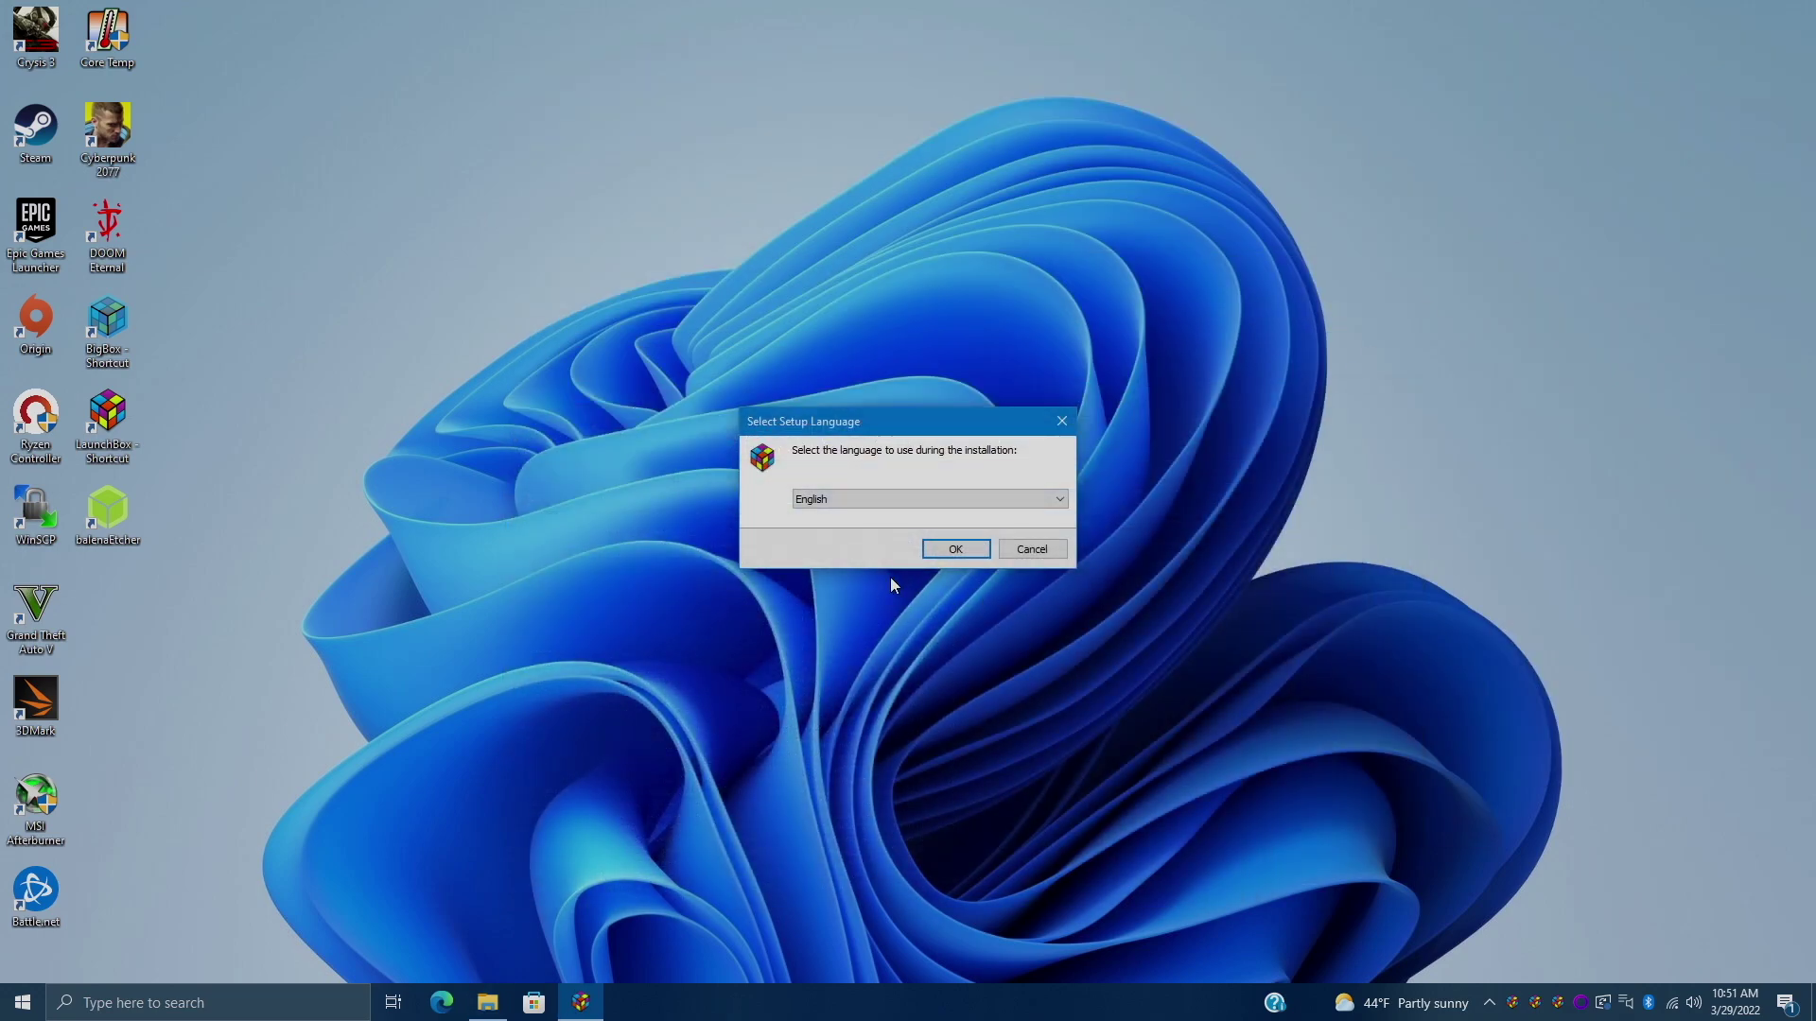
pyautogui.click(943, 548)
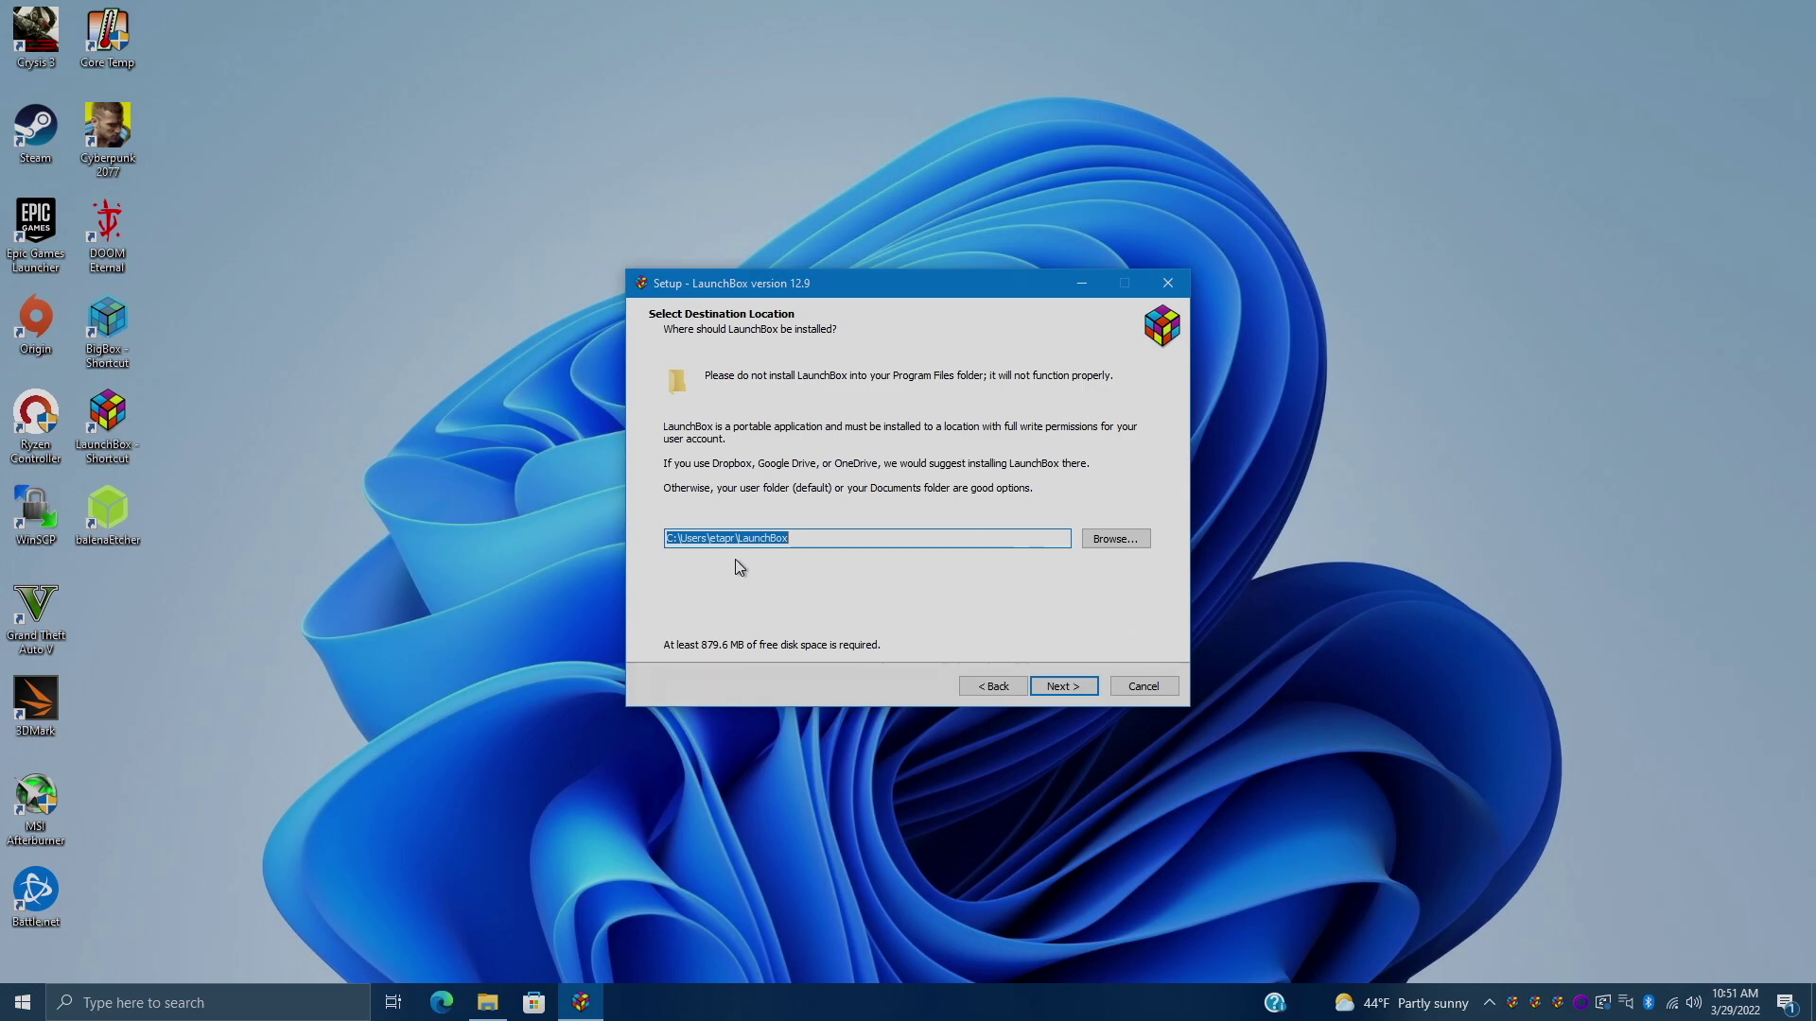
pyautogui.click(1120, 540)
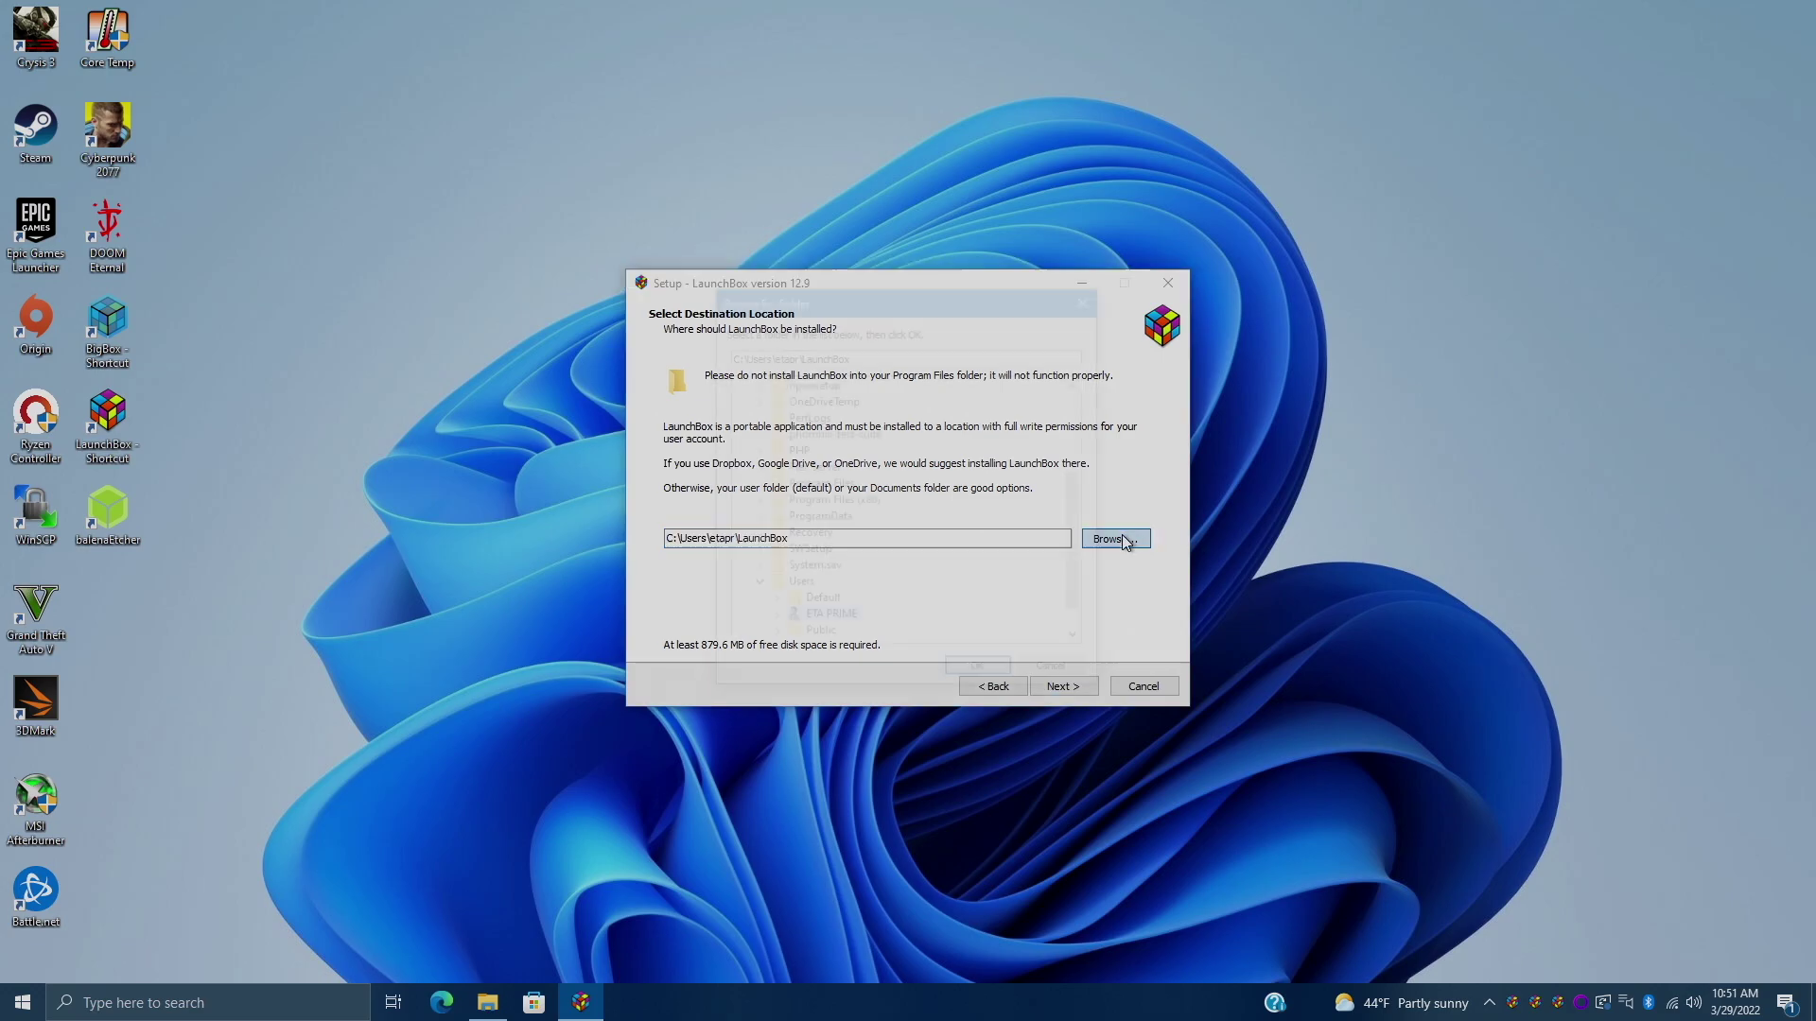
pyautogui.scroll(-1, 1081, 561)
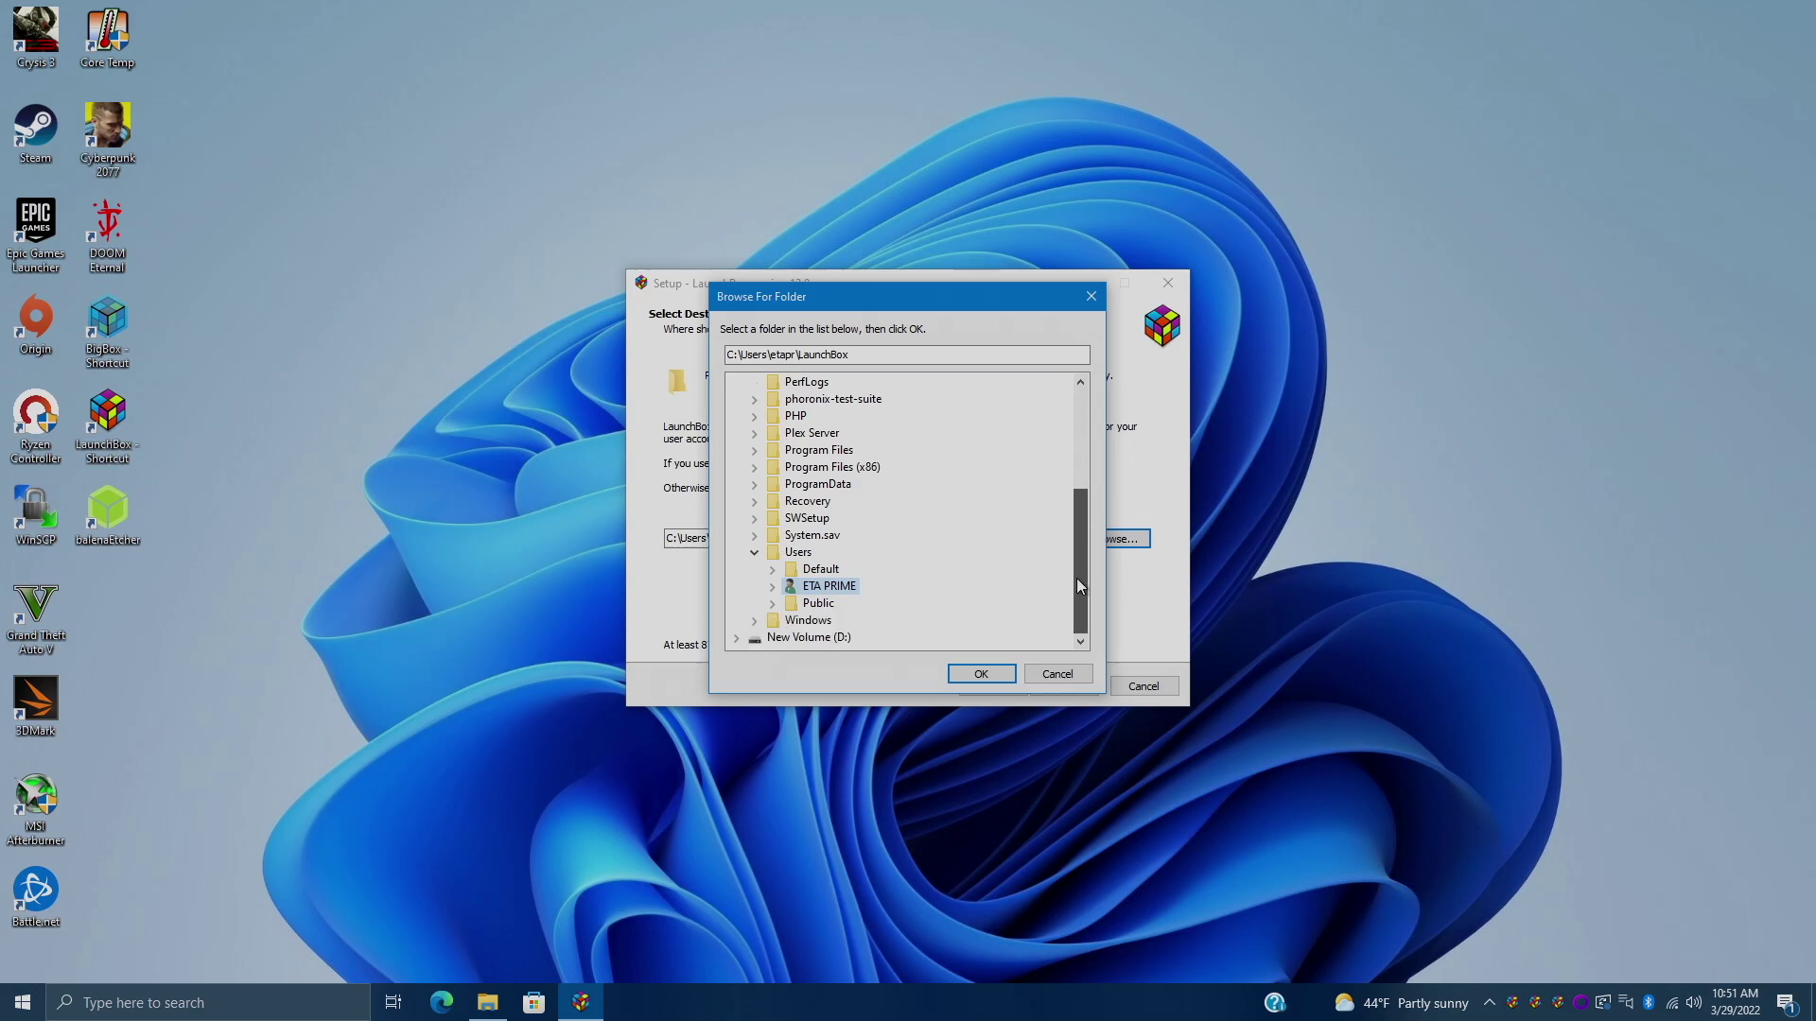
pyautogui.click(802, 638)
pyautogui.click(736, 638)
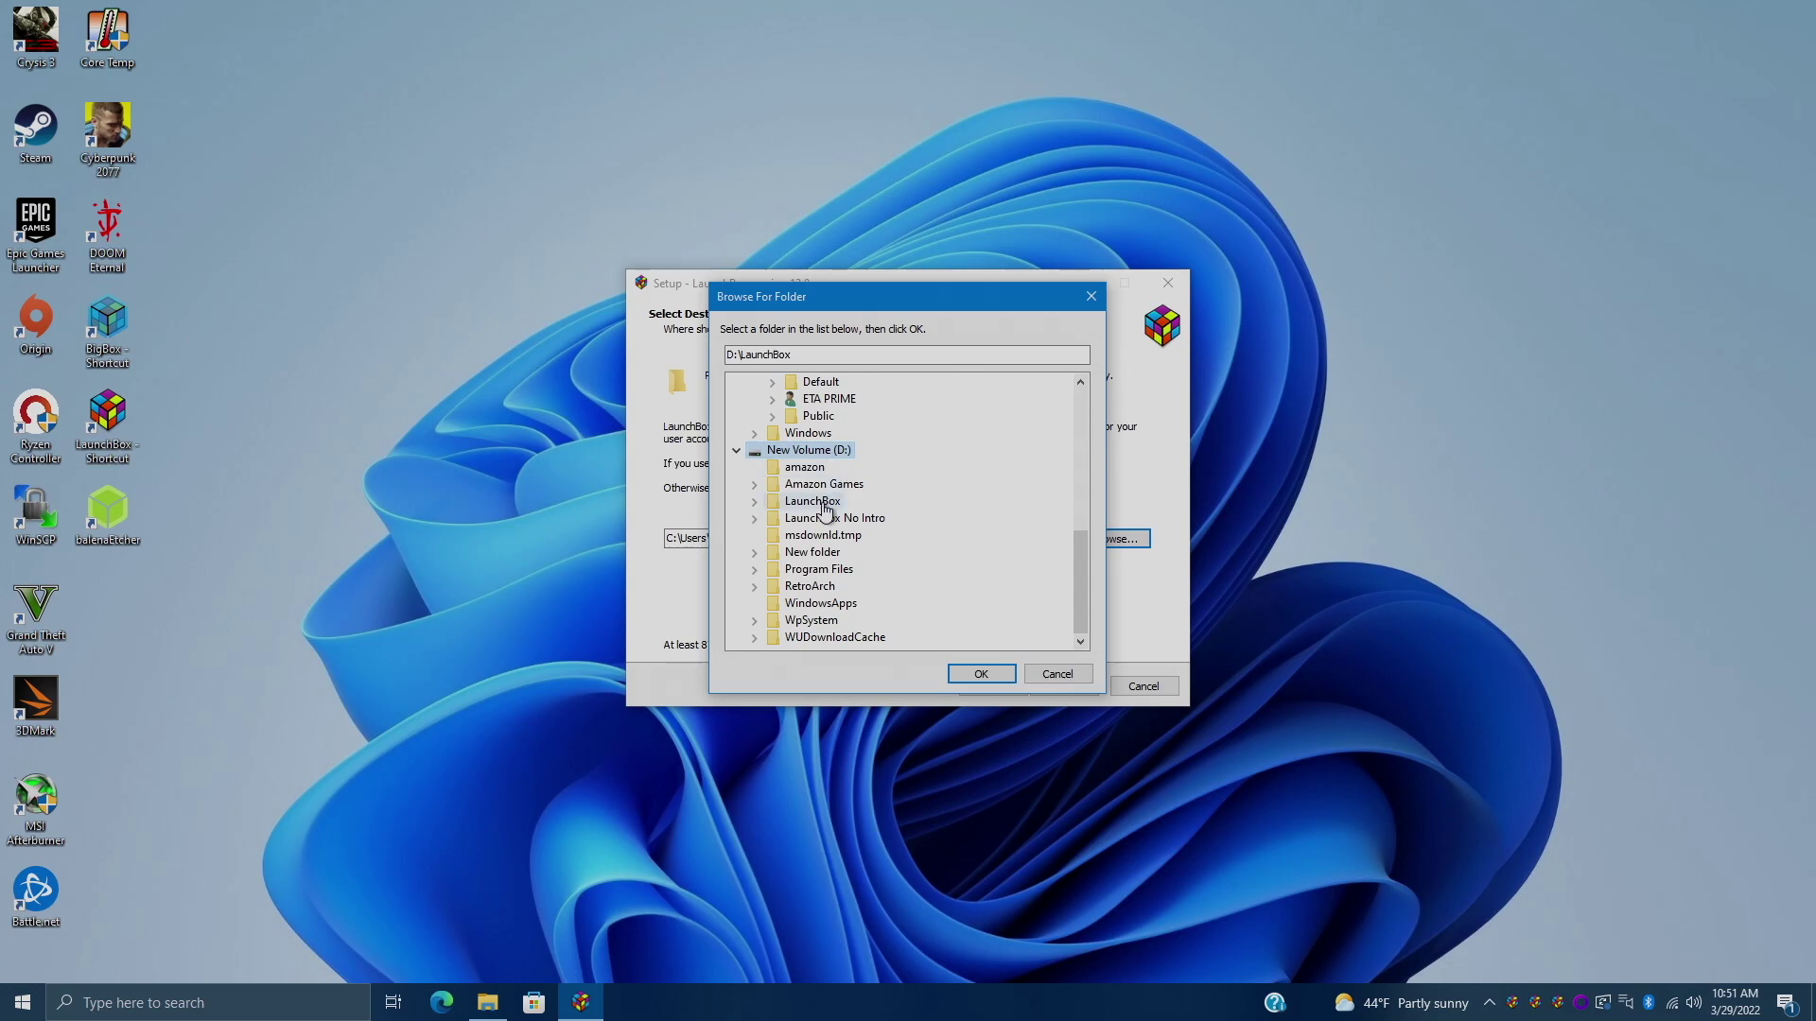
pyautogui.click(978, 675)
pyautogui.click(1060, 684)
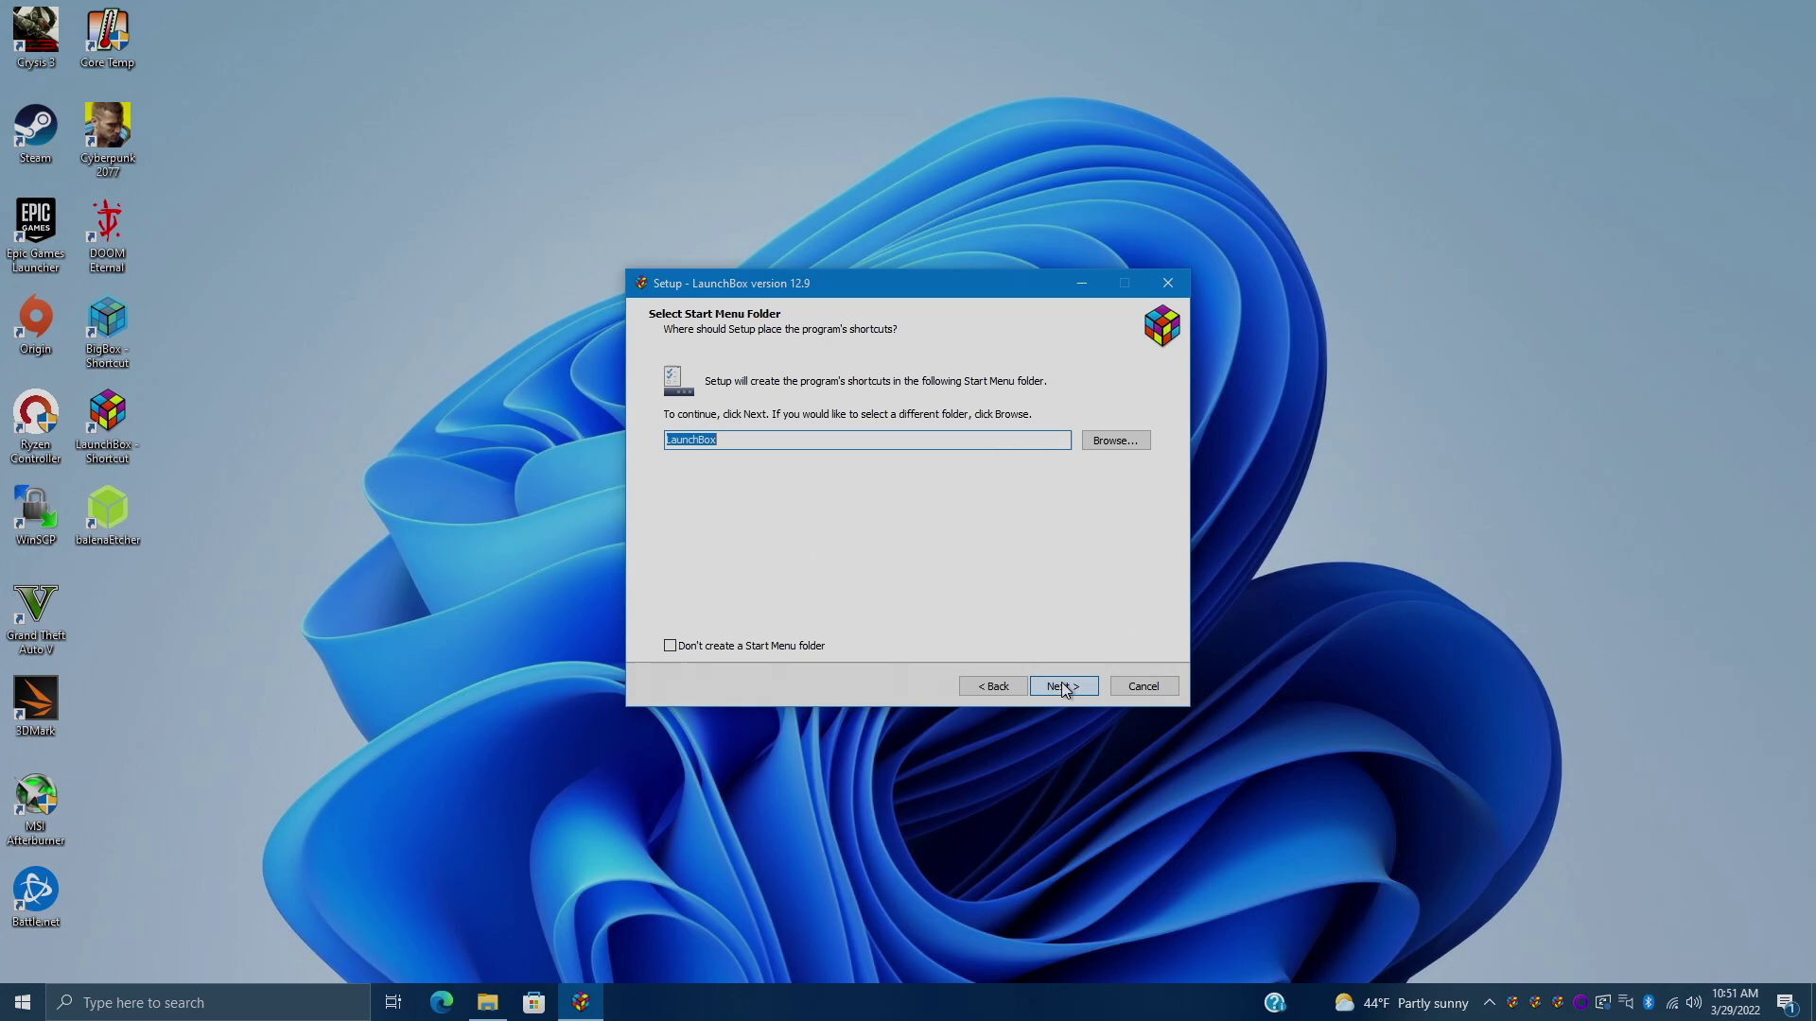
pyautogui.click(1063, 683)
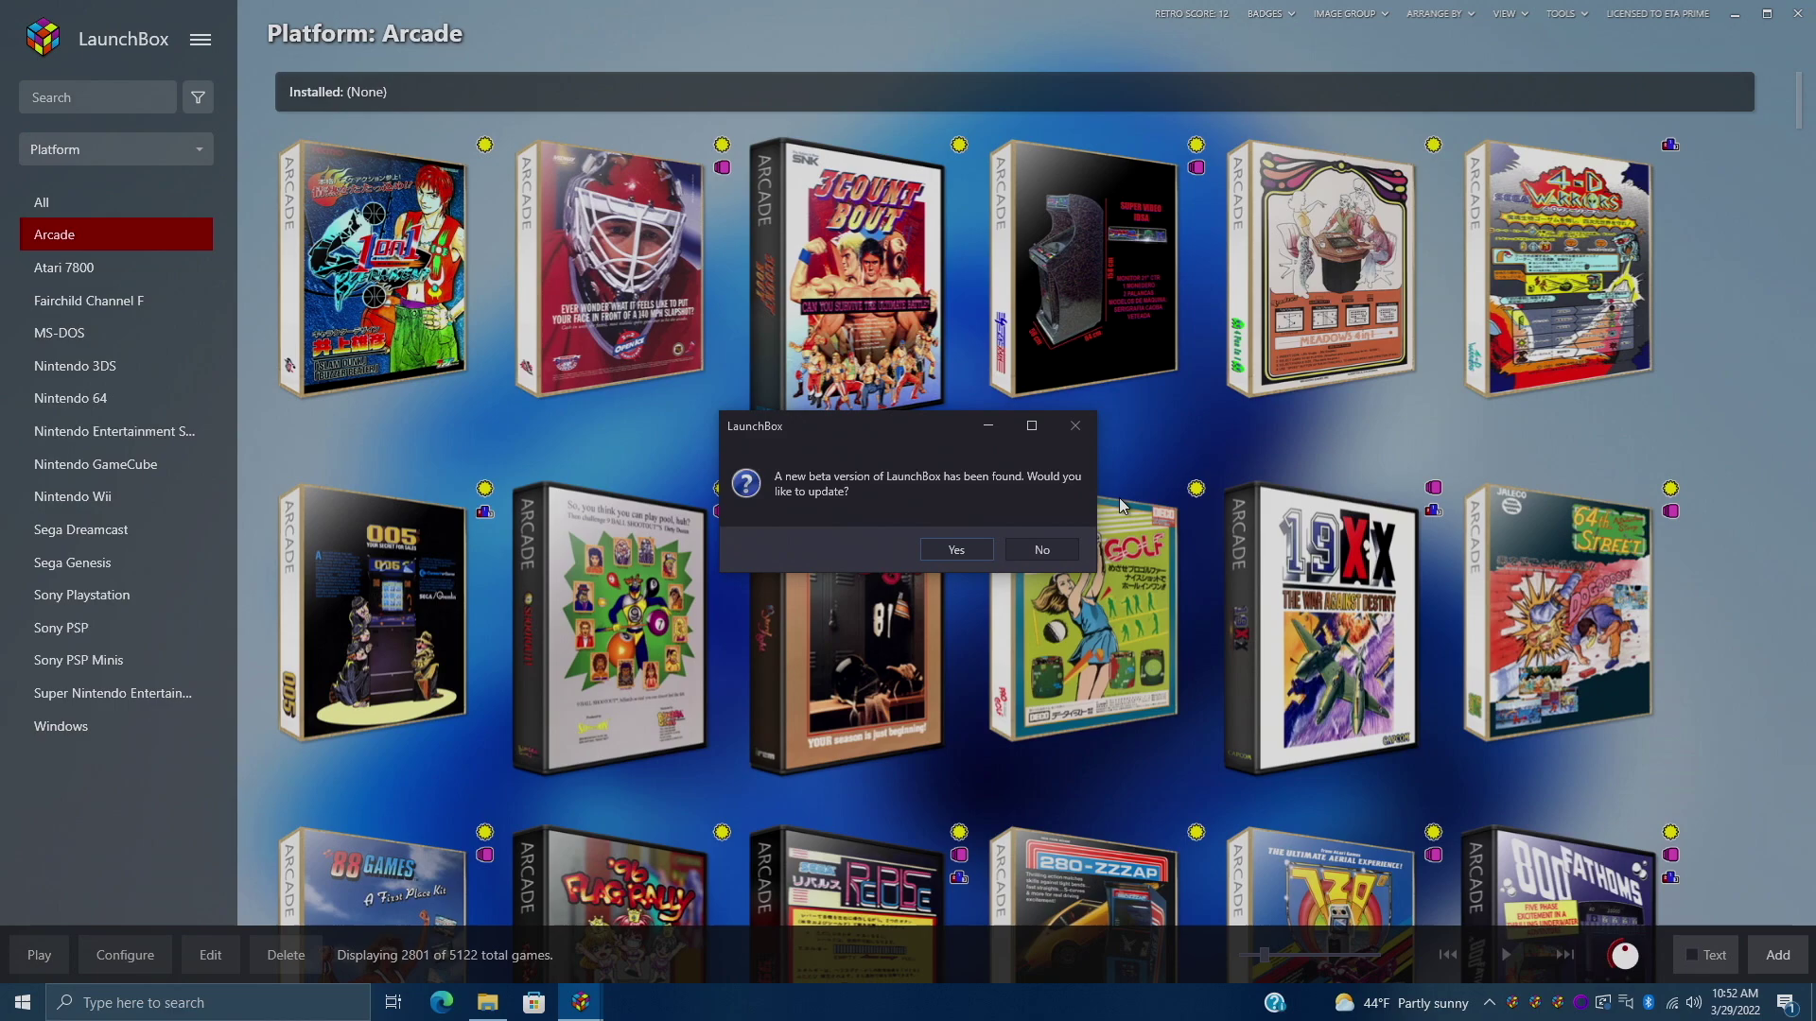
# - Dismiss the 12.9 welcome window, confirm Version 12.9 in About, and exit LaunchBox
pyautogui.click(1041, 549)
pyautogui.press('Escape')
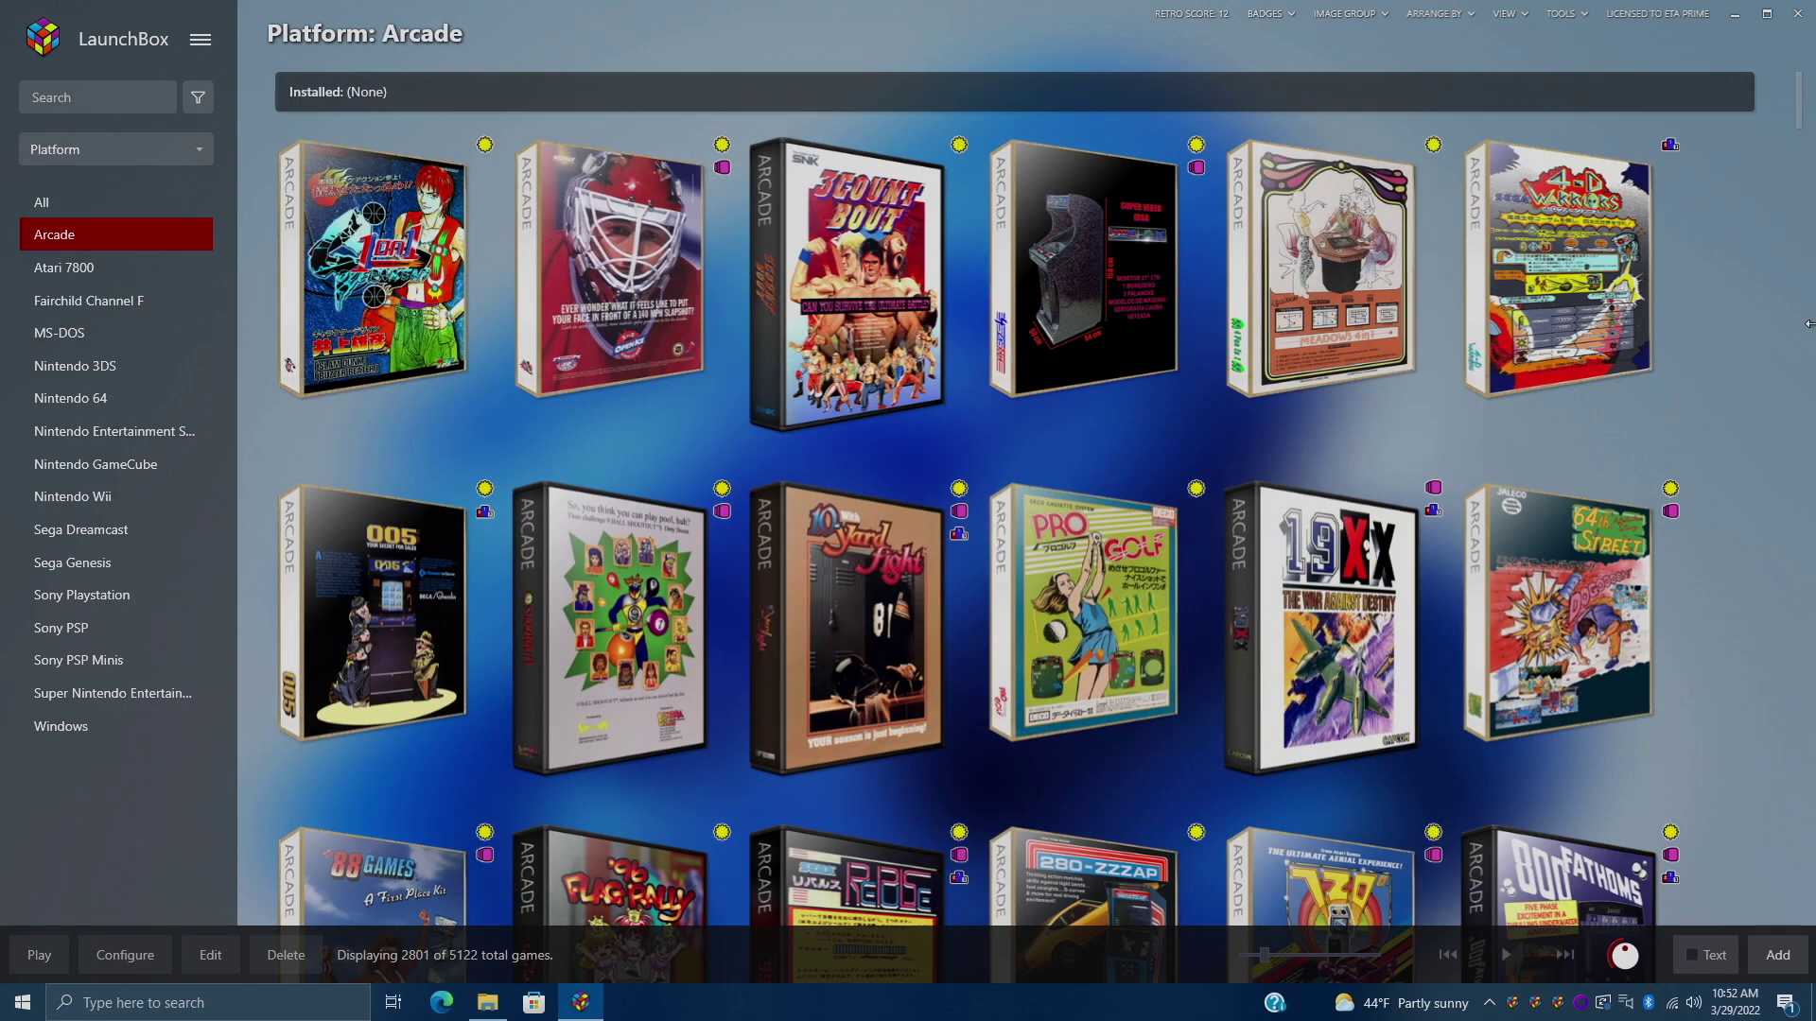
pyautogui.click(199, 43)
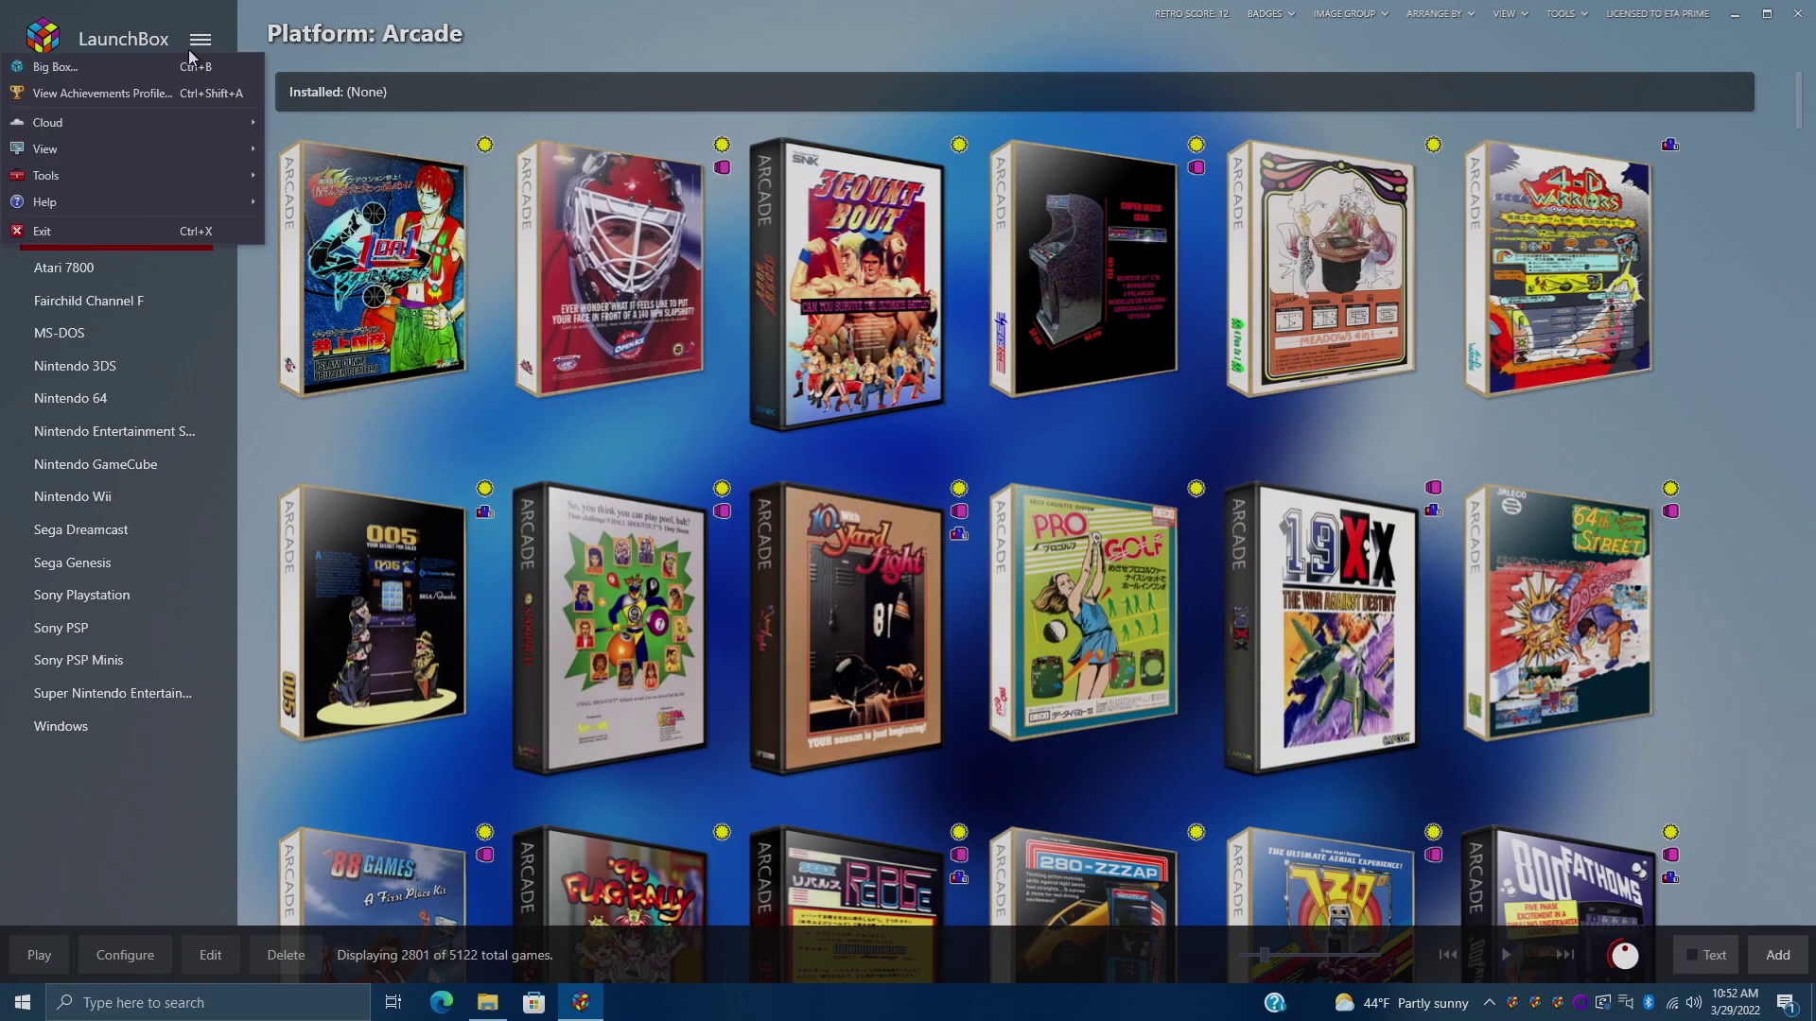
pyautogui.moveTo(86, 201)
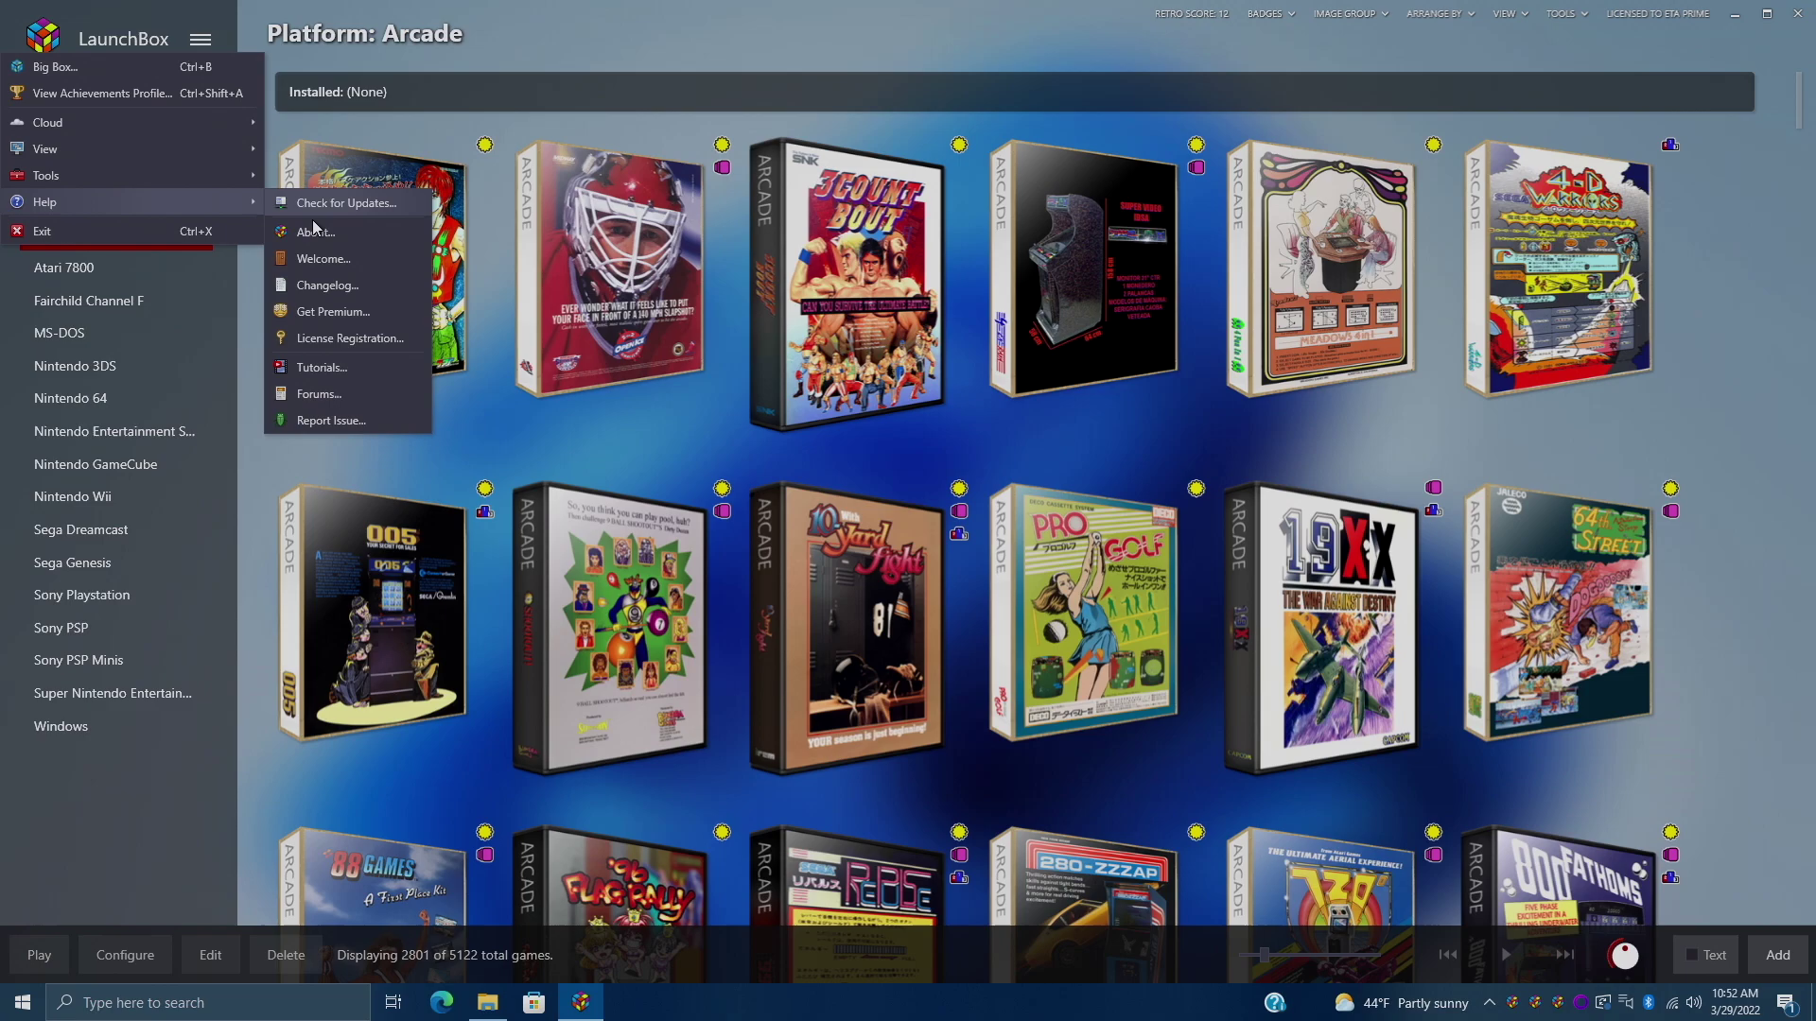
pyautogui.click(337, 225)
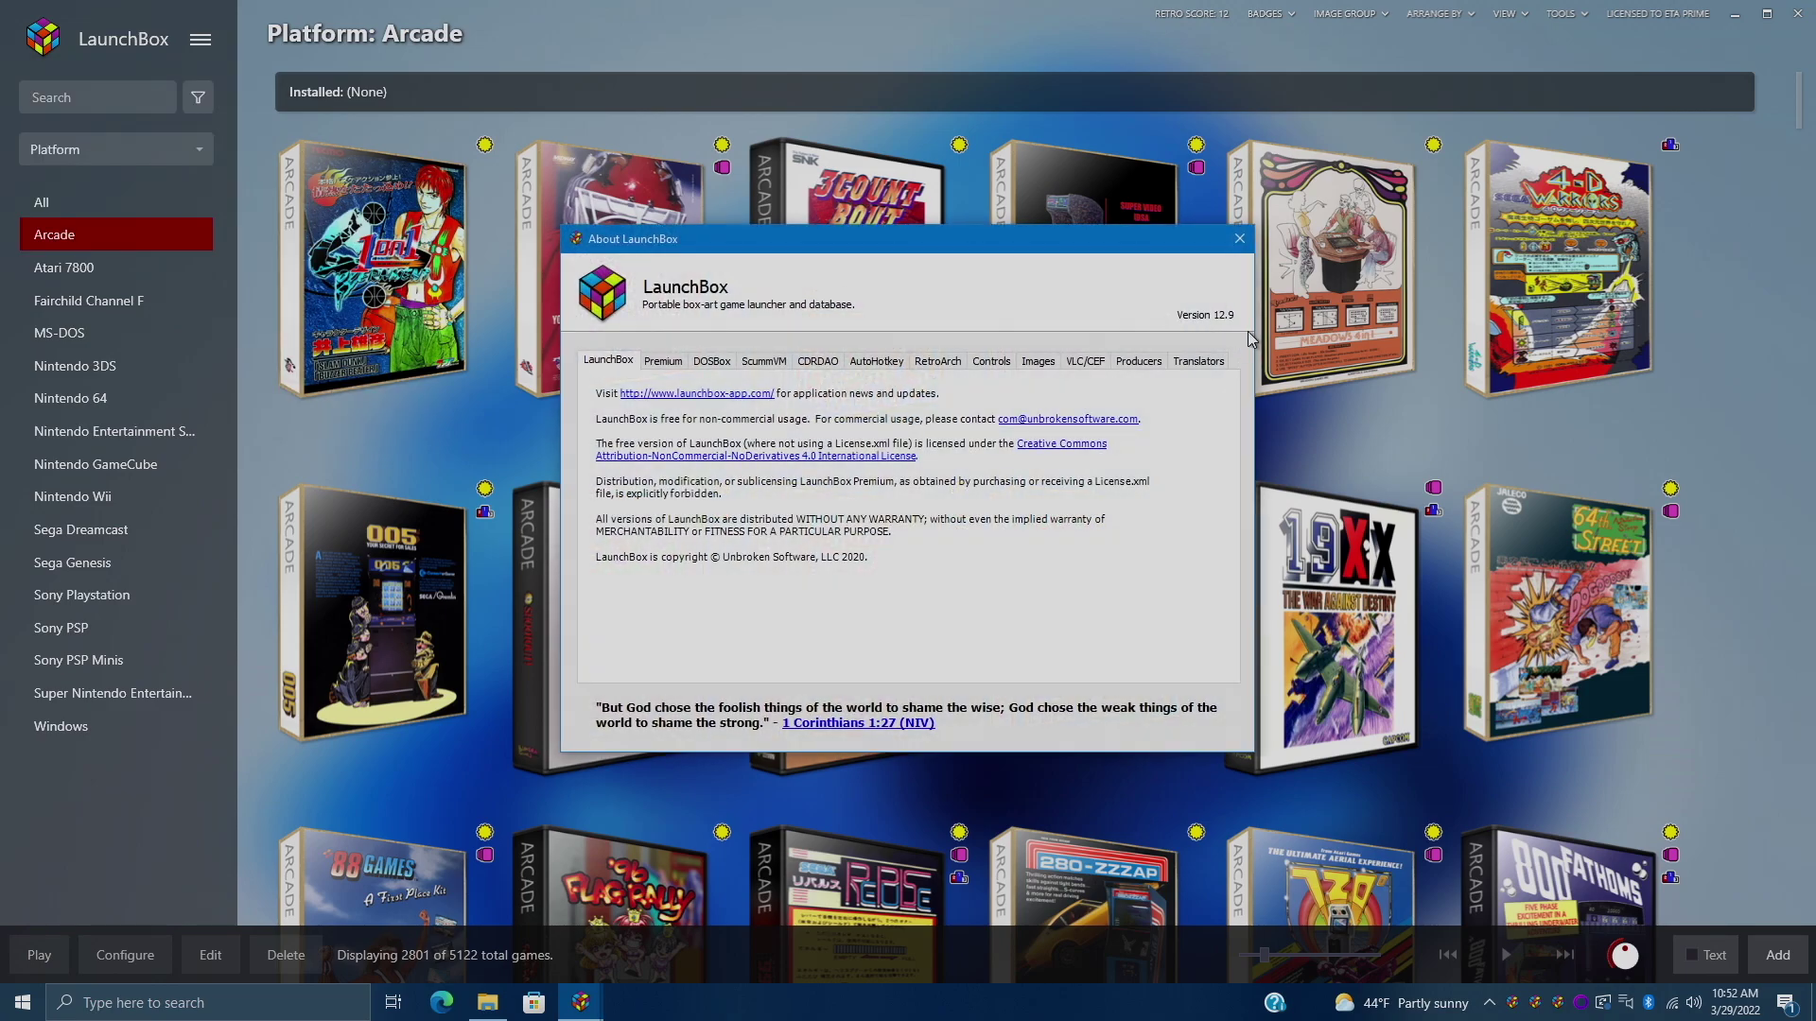
pyautogui.click(1239, 239)
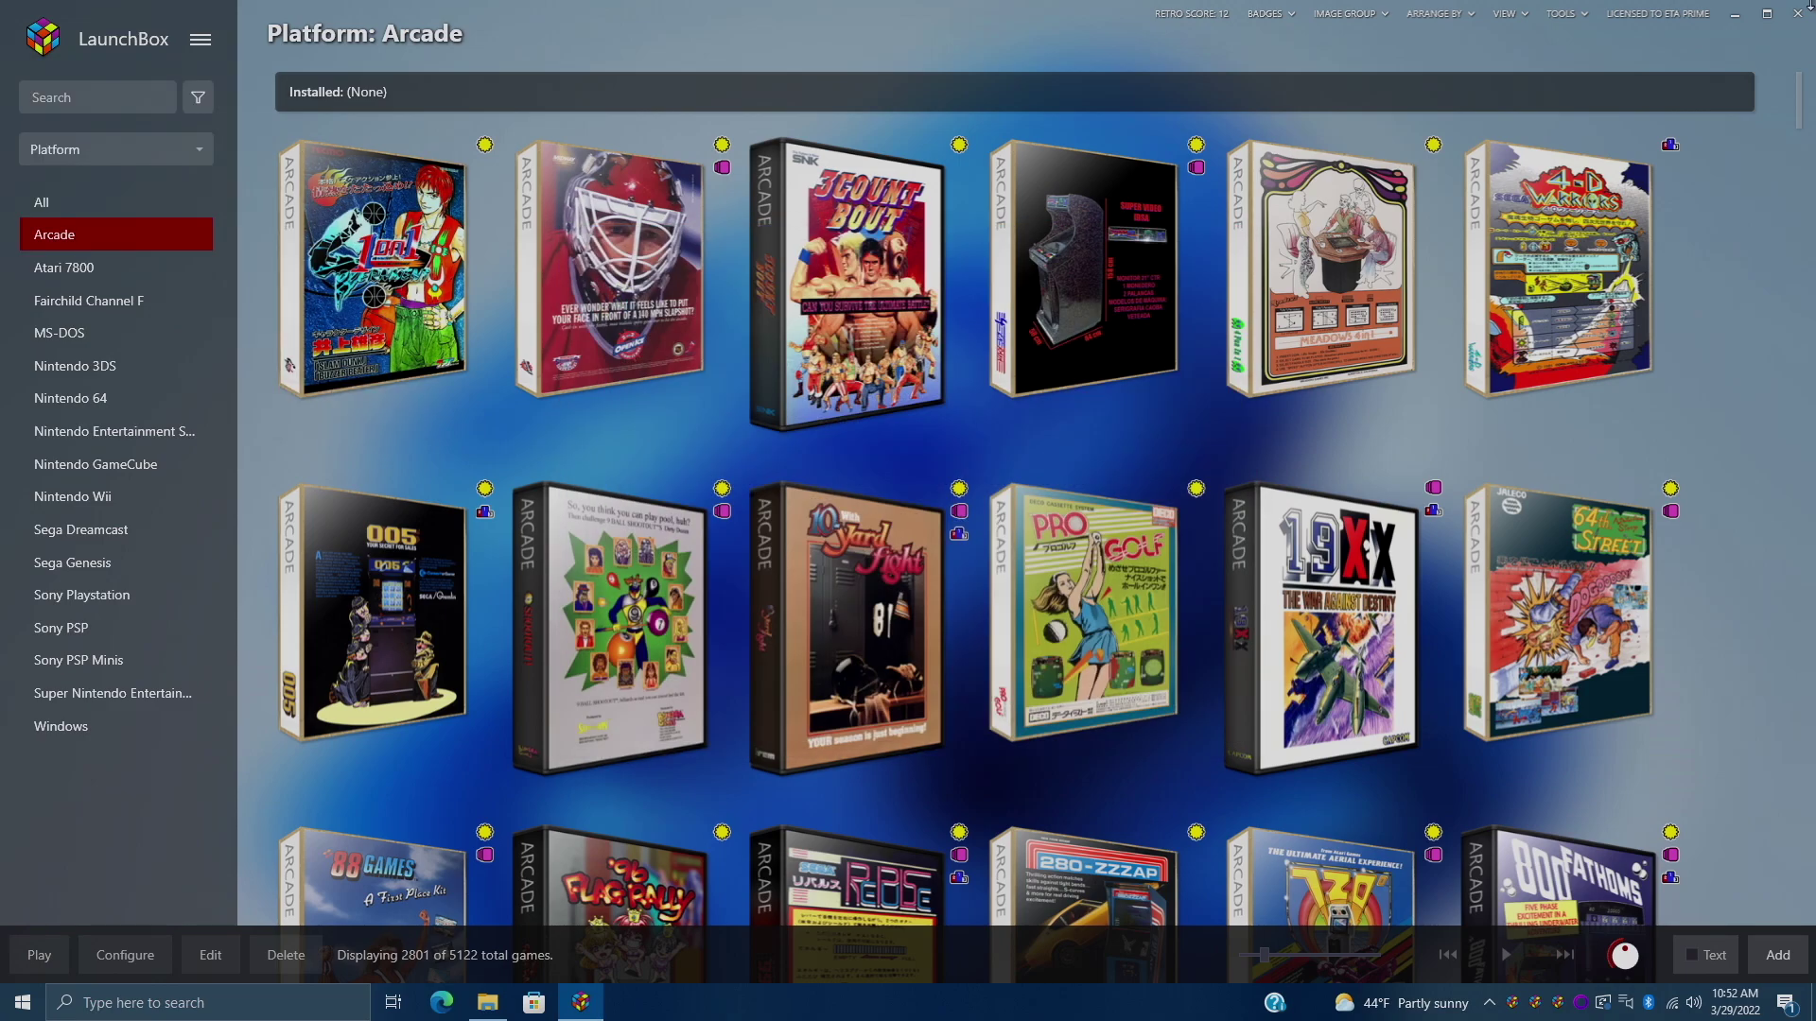
pyautogui.click(1799, 13)
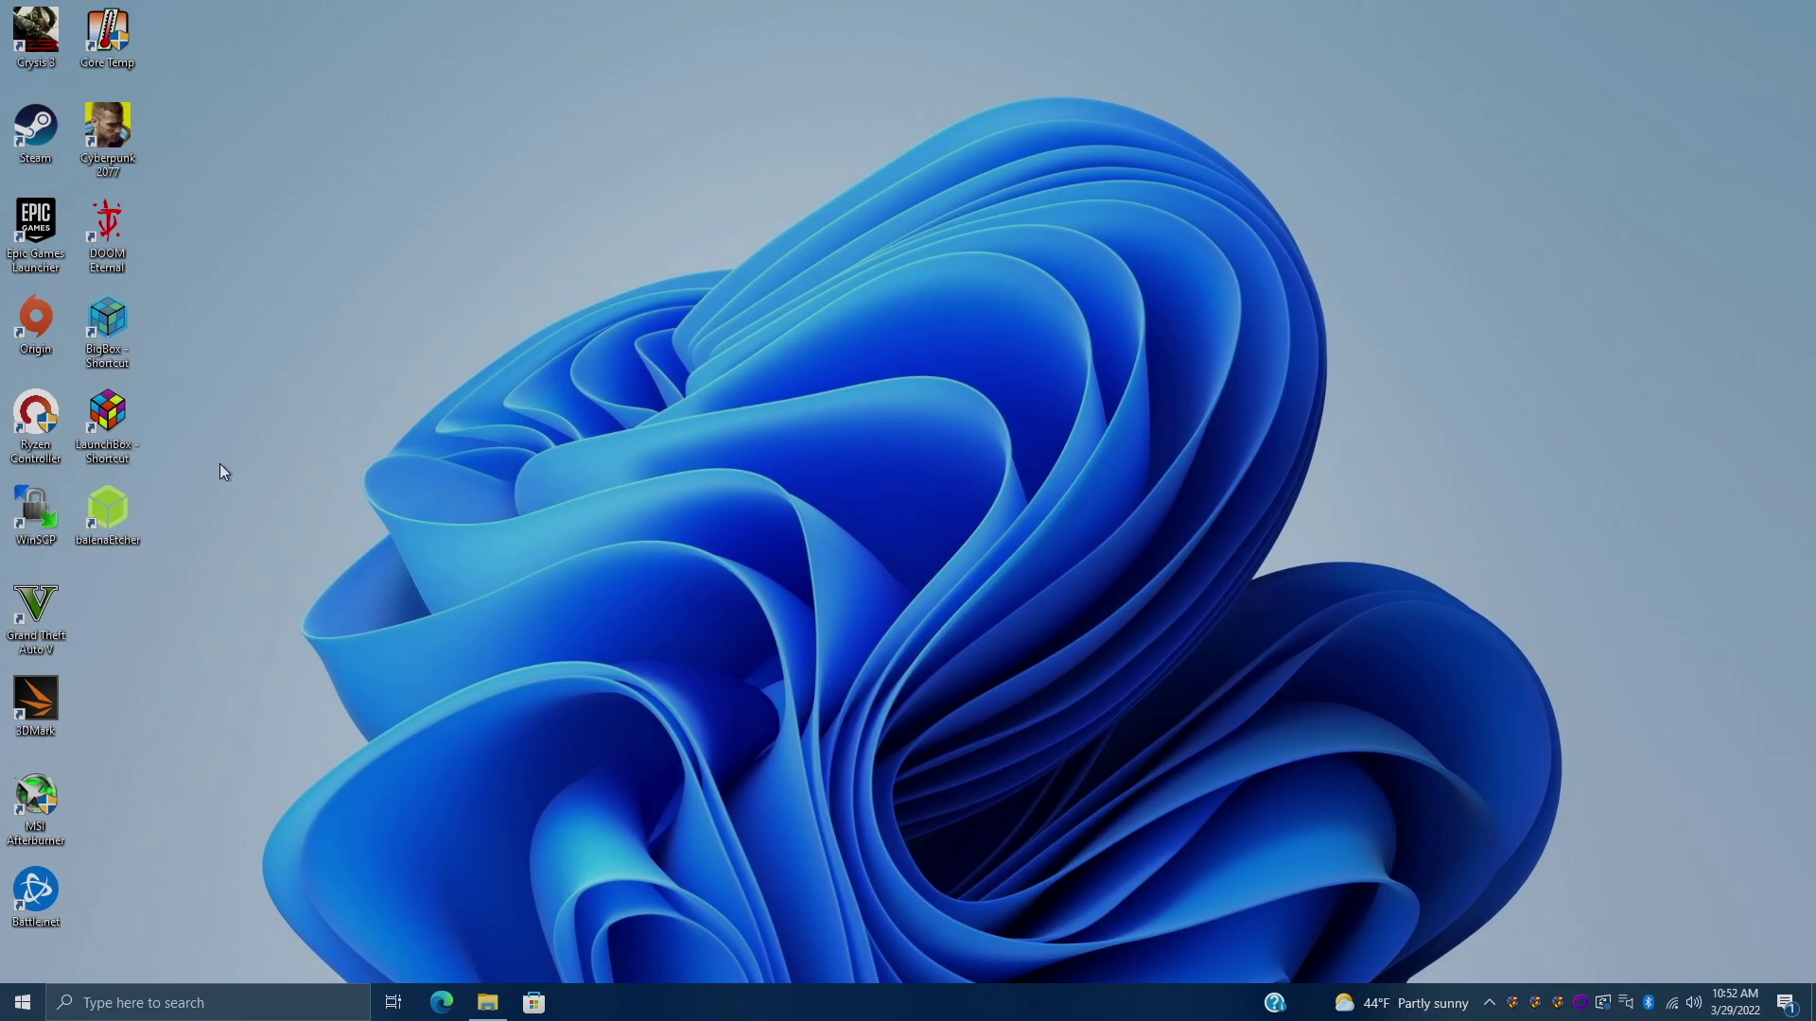
# - Relaunch LaunchBox 12.9, close its Welcome window, and bring back the Updates folder
pyautogui.click(115, 422)
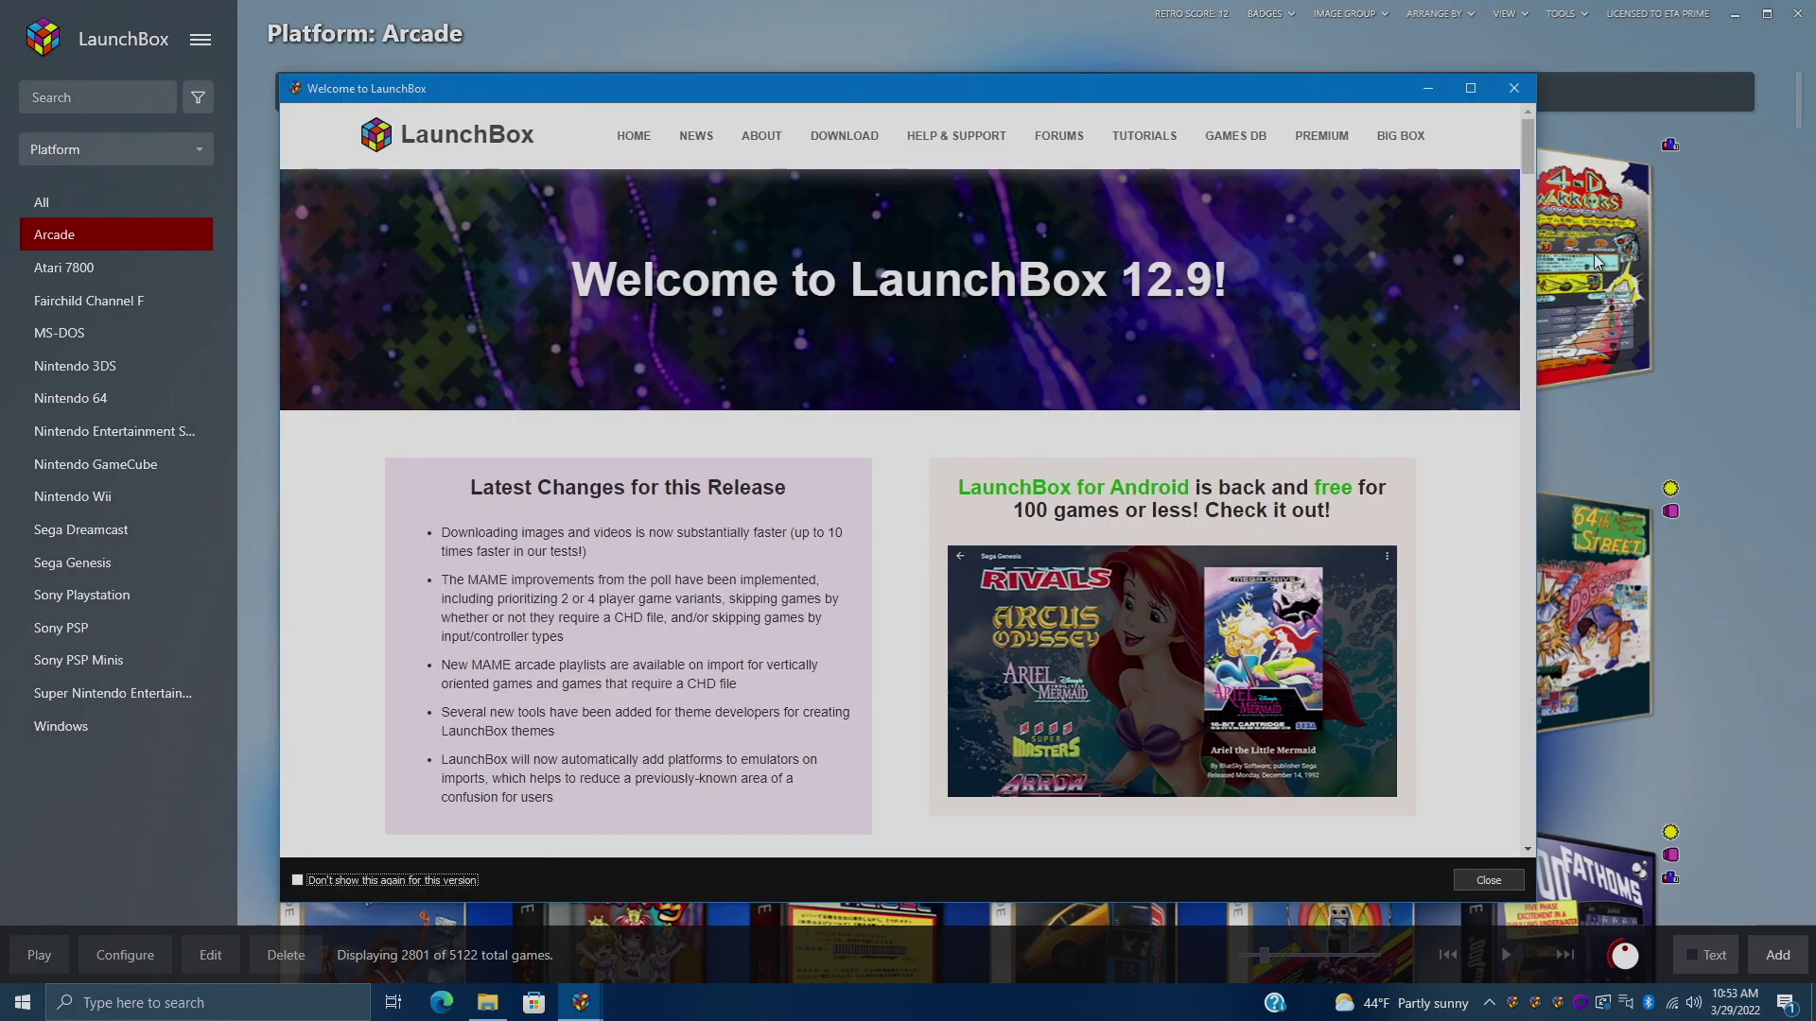
pyautogui.click(1514, 88)
pyautogui.scroll(-2, 962, 494)
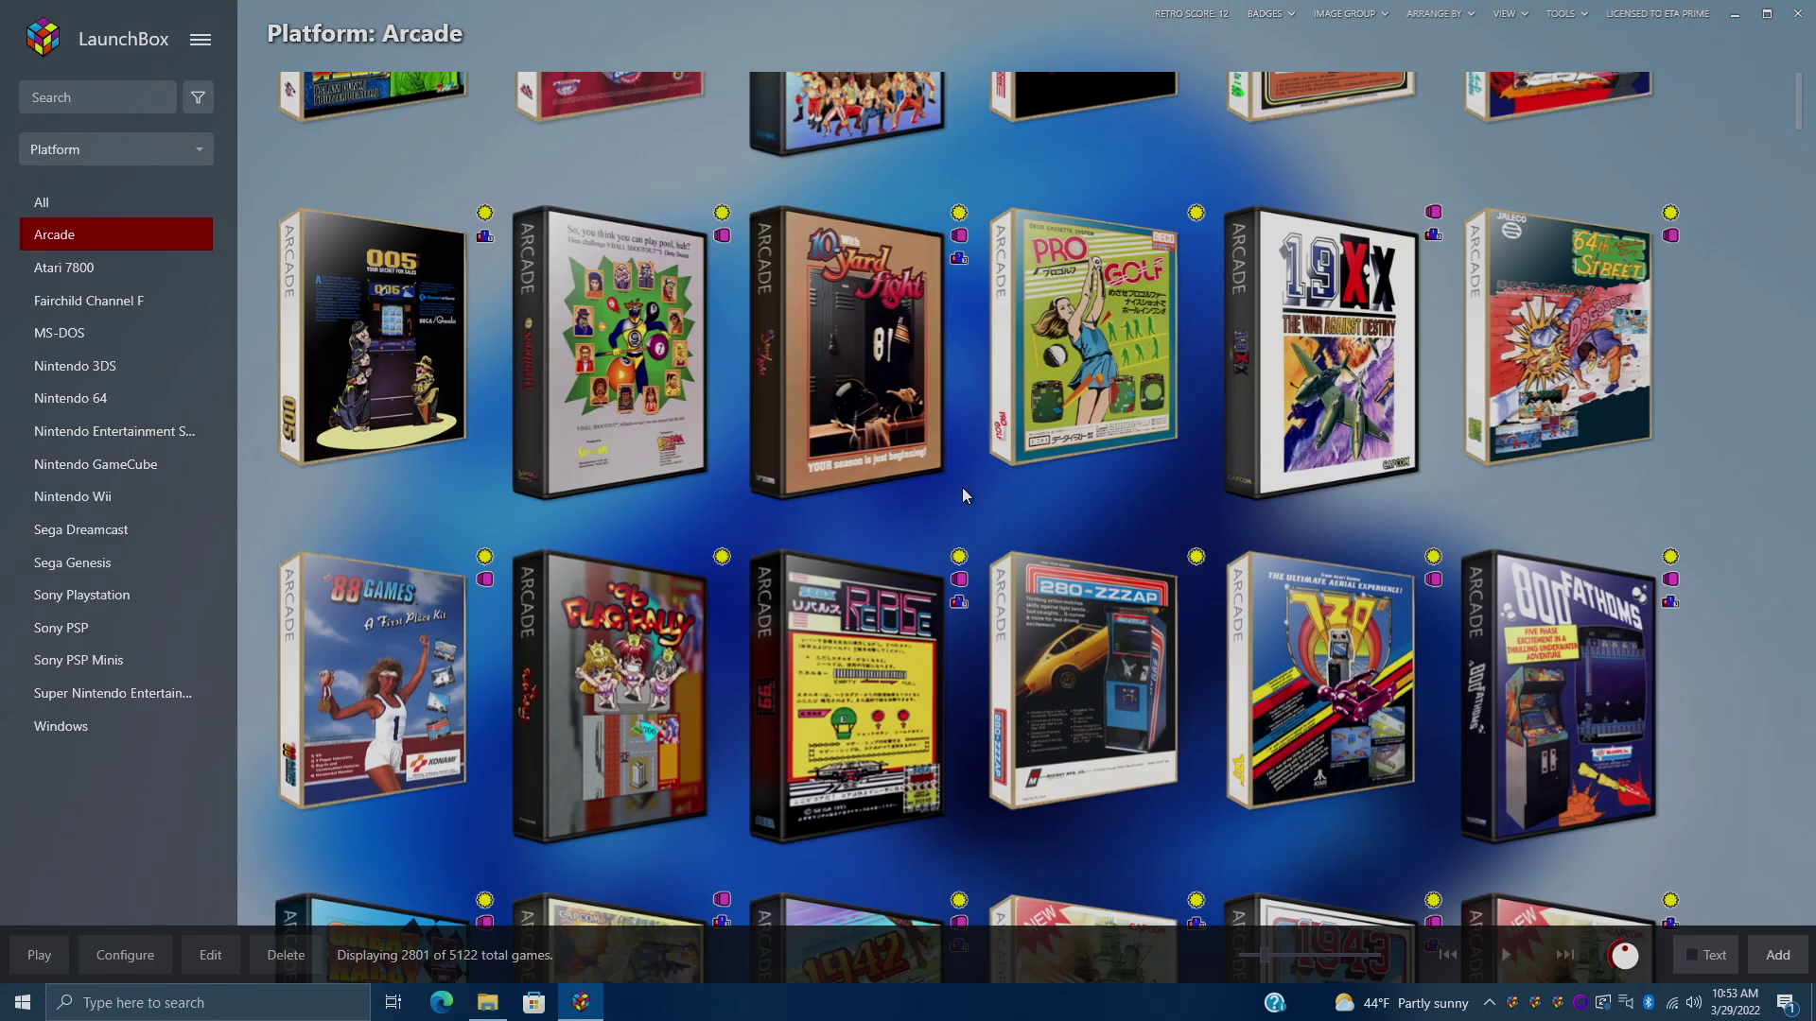
pyautogui.scroll(-3, 962, 494)
pyautogui.scroll(-3, 962, 494)
pyautogui.scroll(-3, 960, 494)
pyautogui.scroll(-1, 959, 497)
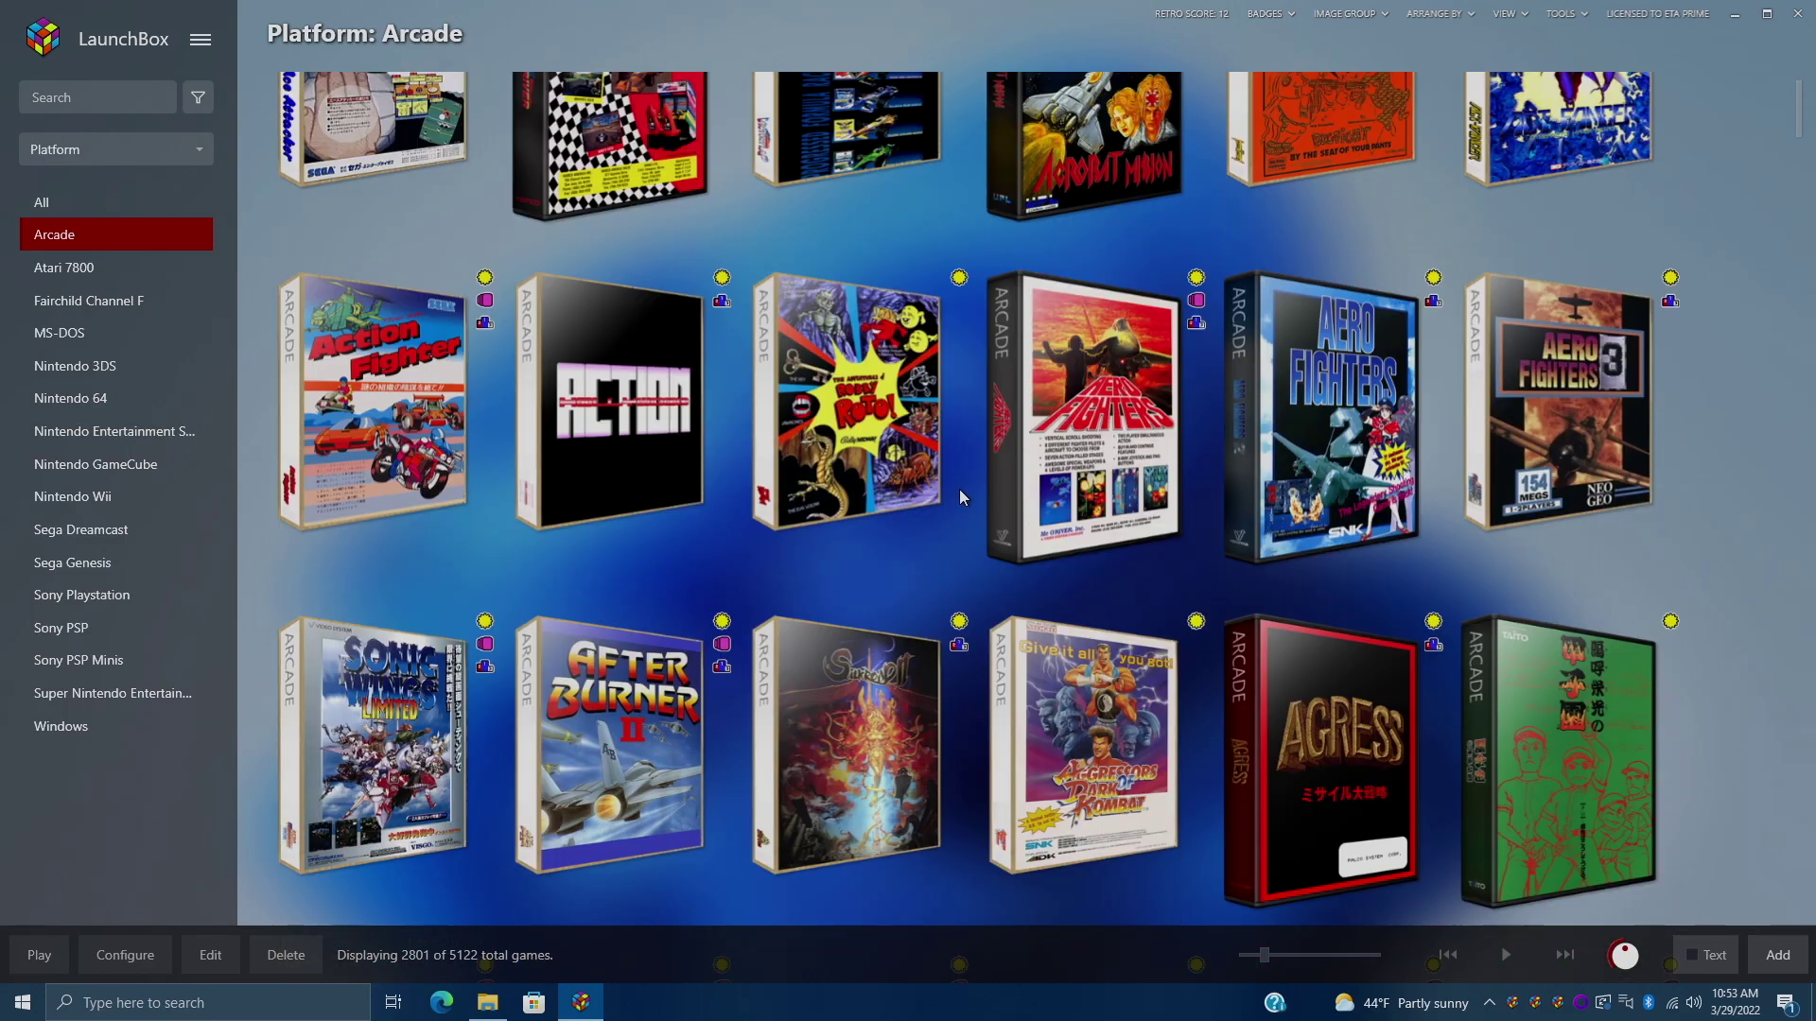
pyautogui.scroll(-2, 959, 490)
pyautogui.scroll(-1, 958, 493)
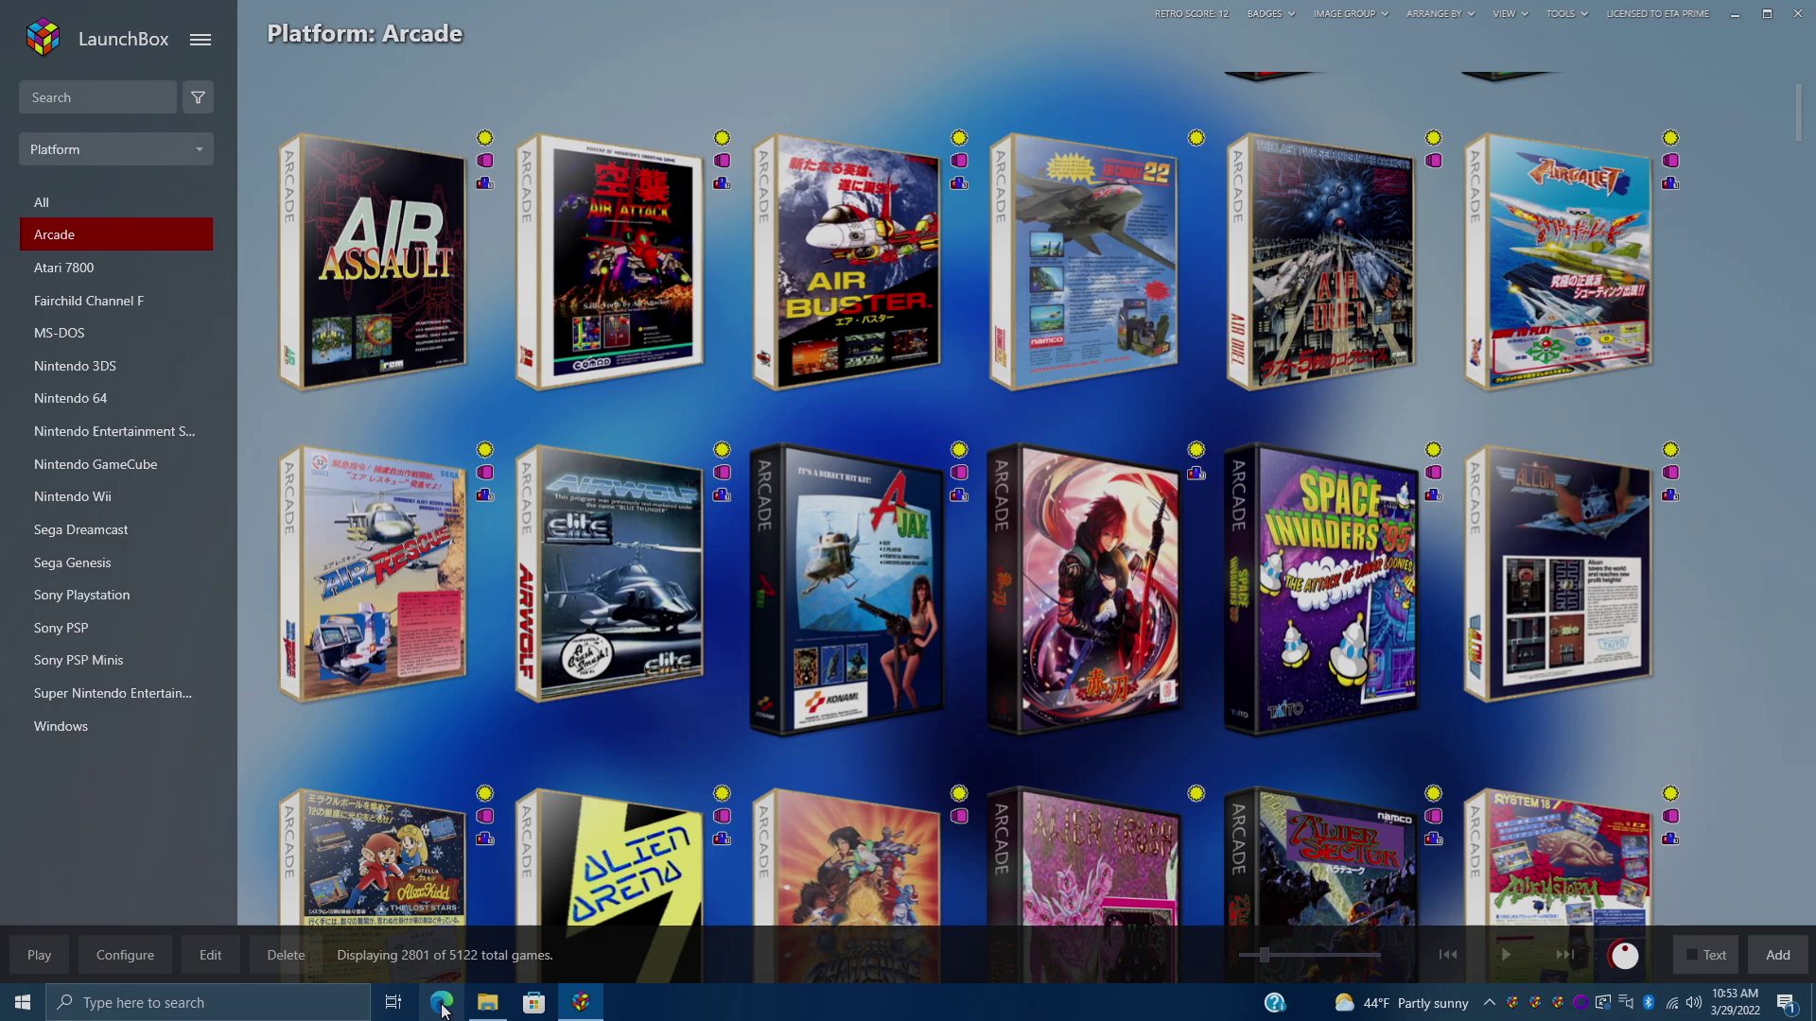
pyautogui.click(487, 1003)
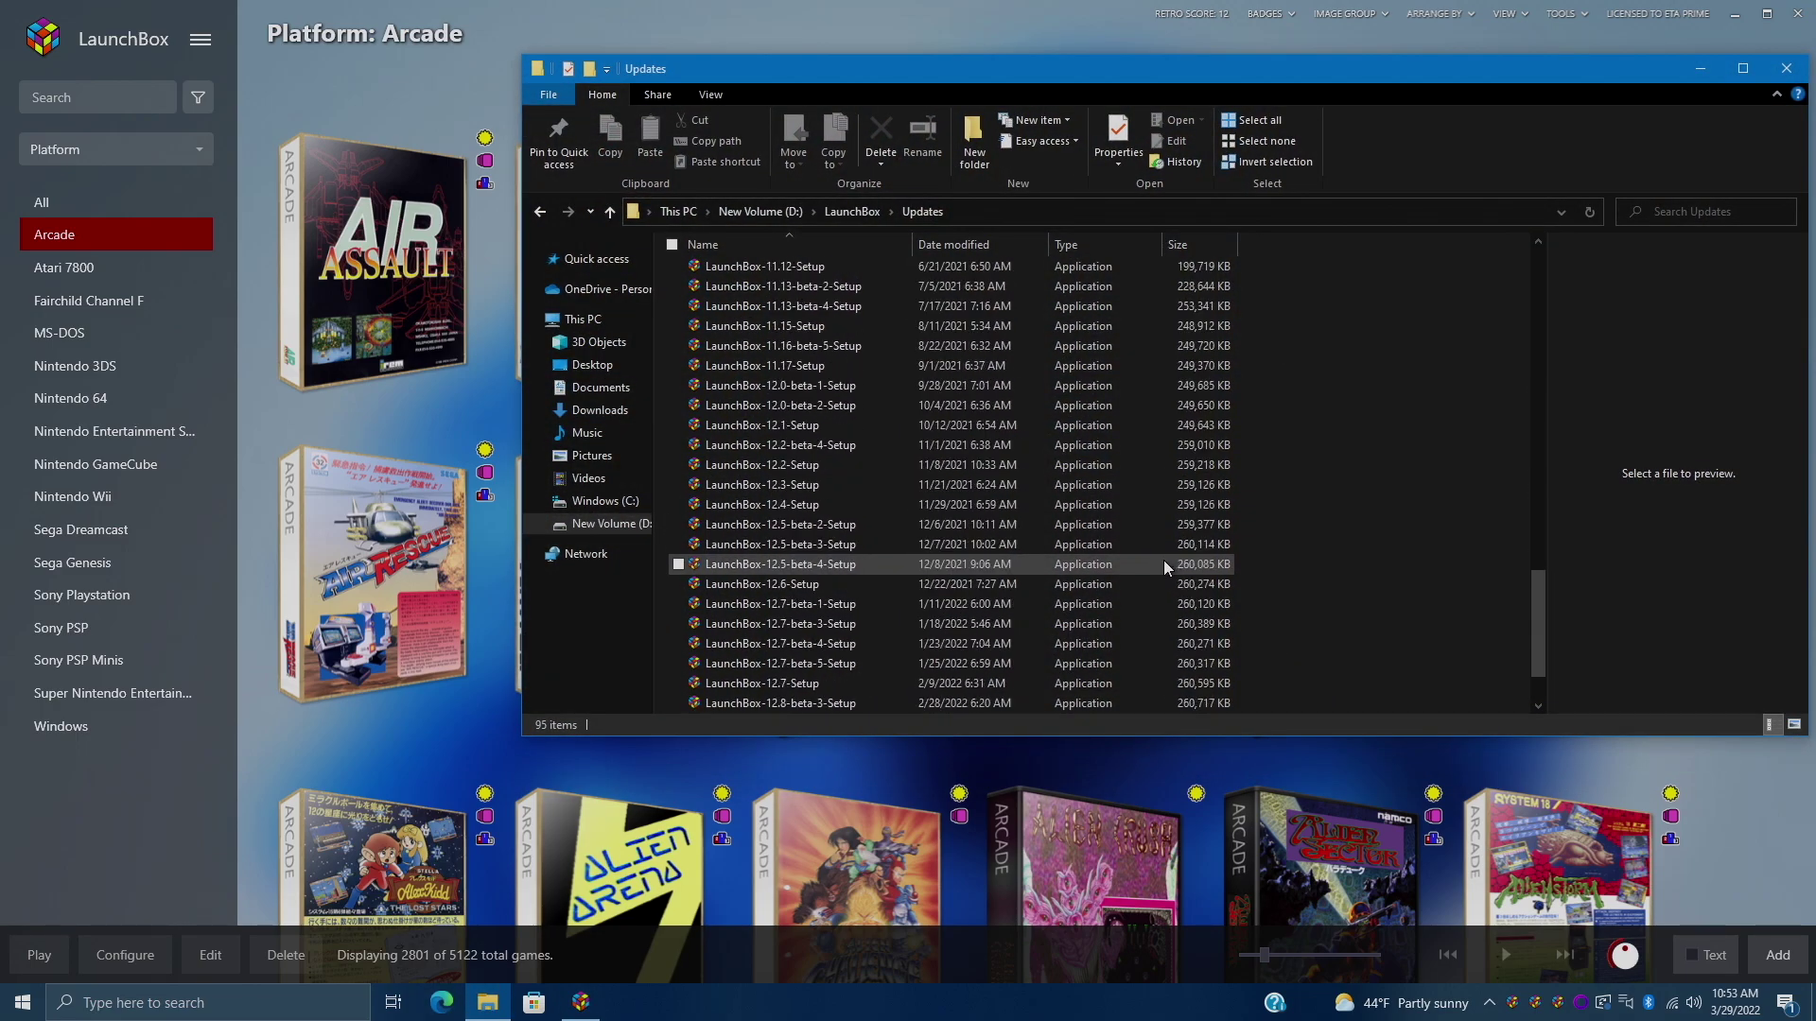
pyautogui.scroll(10, 1163, 563)
pyautogui.scroll(12, 1163, 566)
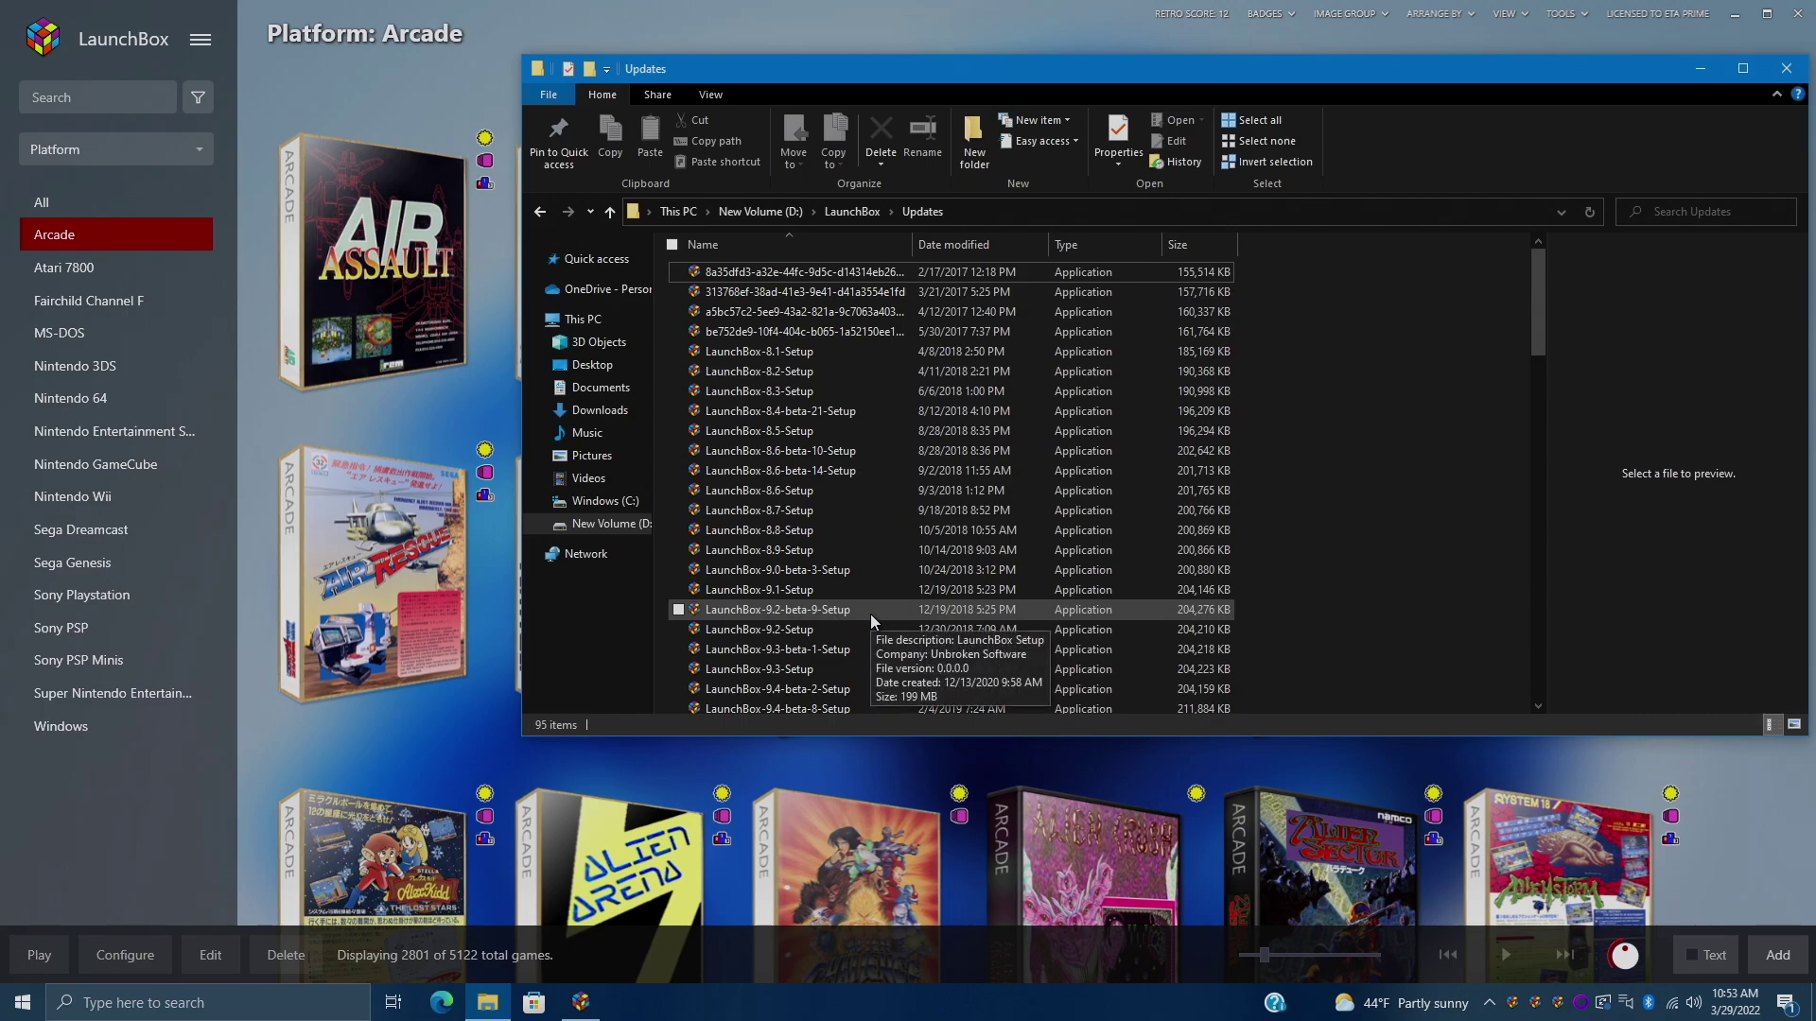
pyautogui.scroll(-5, 869, 614)
pyautogui.scroll(-5, 878, 618)
pyautogui.scroll(-5, 877, 608)
pyautogui.scroll(-5, 877, 610)
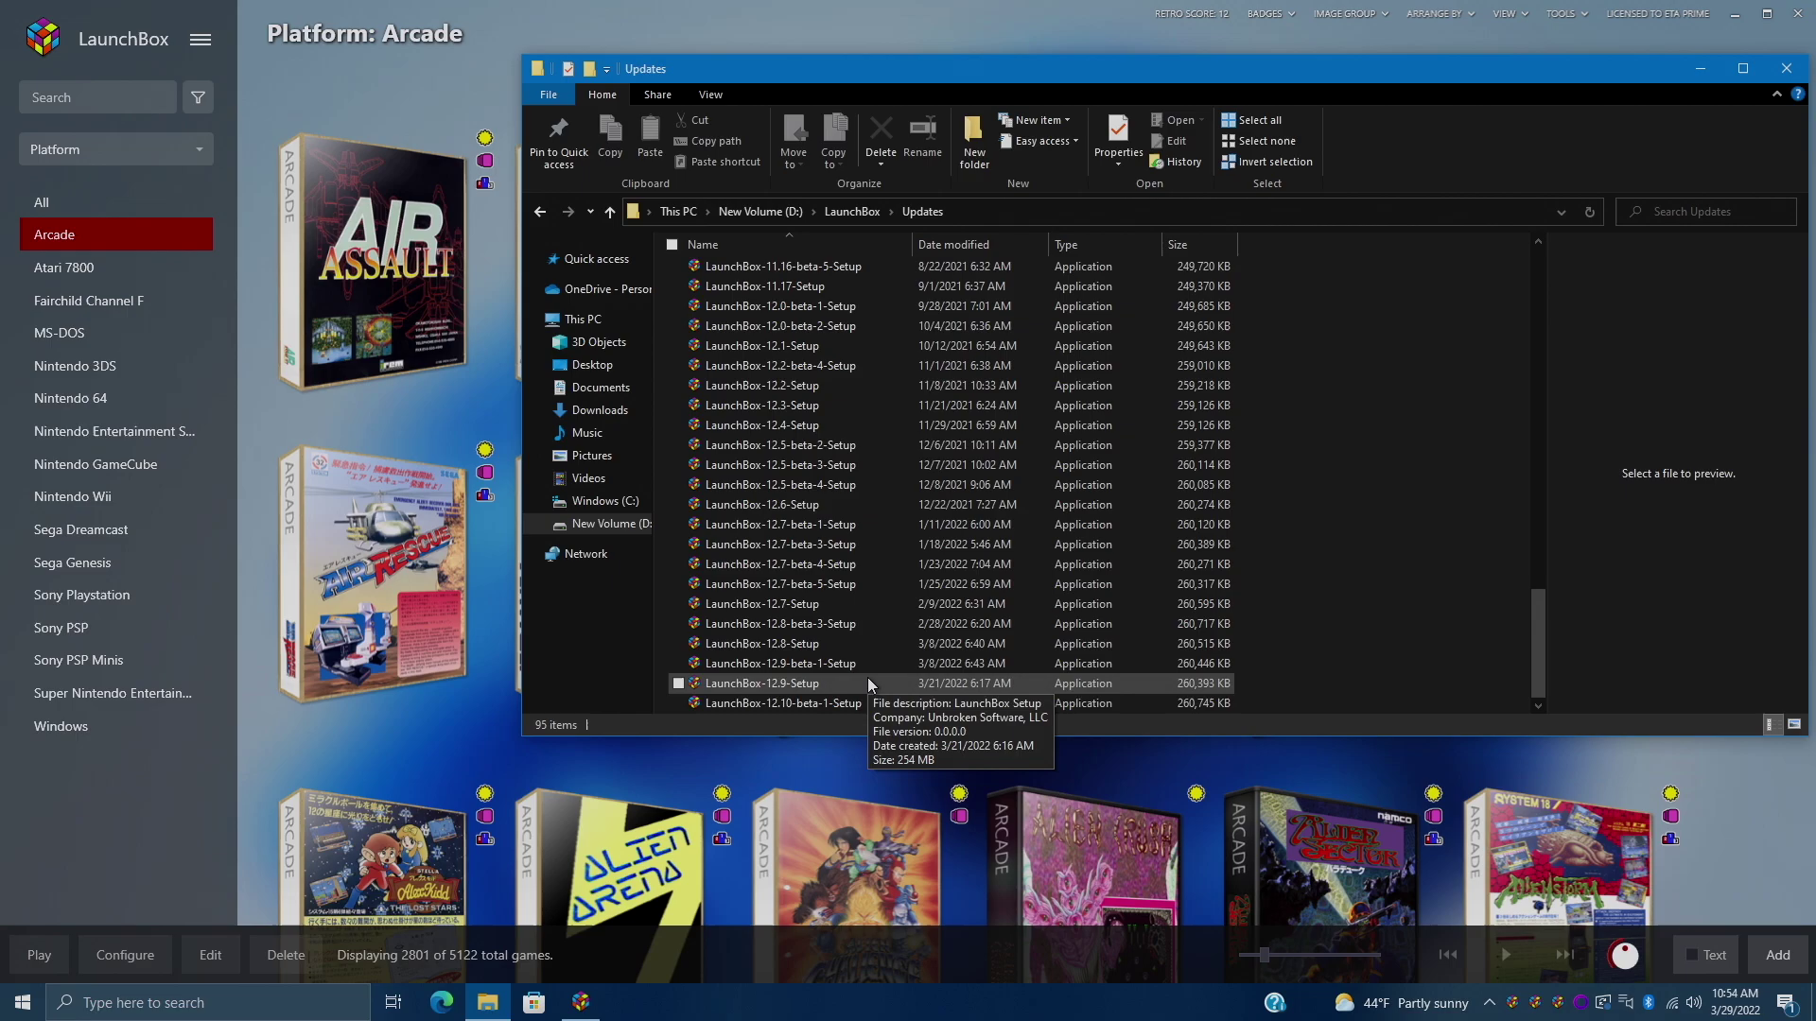
pyautogui.click(1699, 69)
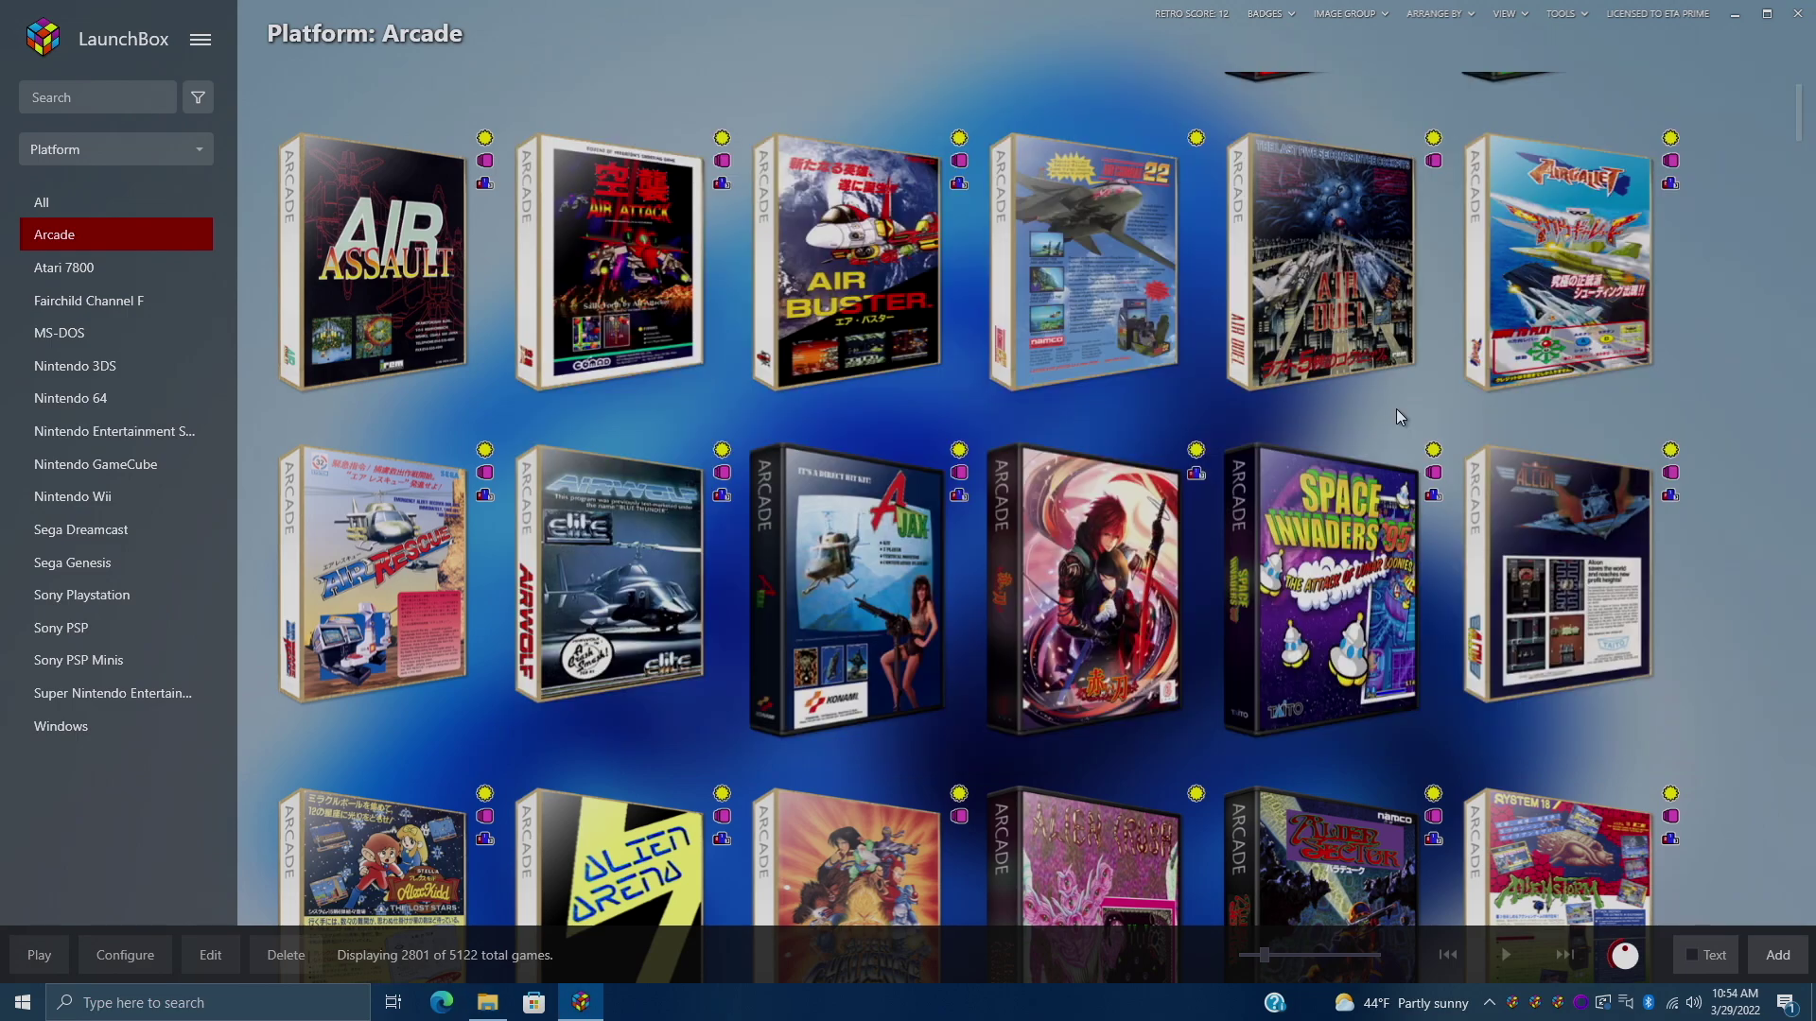